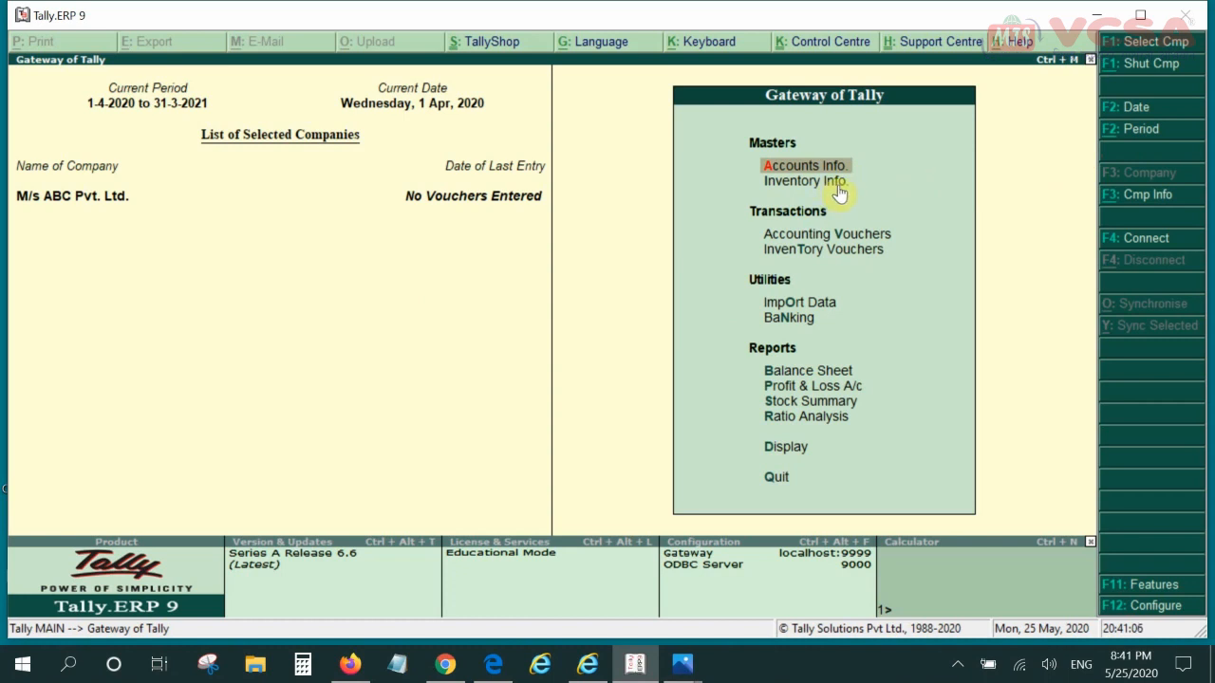
Step: Open the creation form for a single stock group from the inventory masters
key(Down)
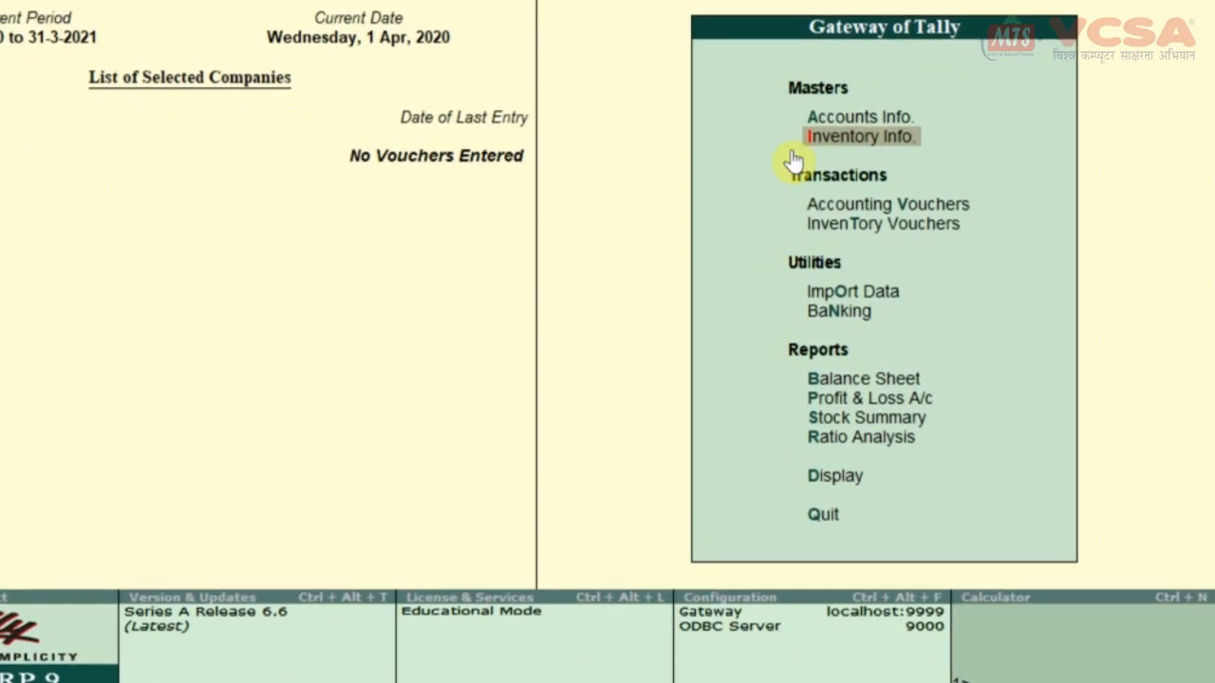
key(Return)
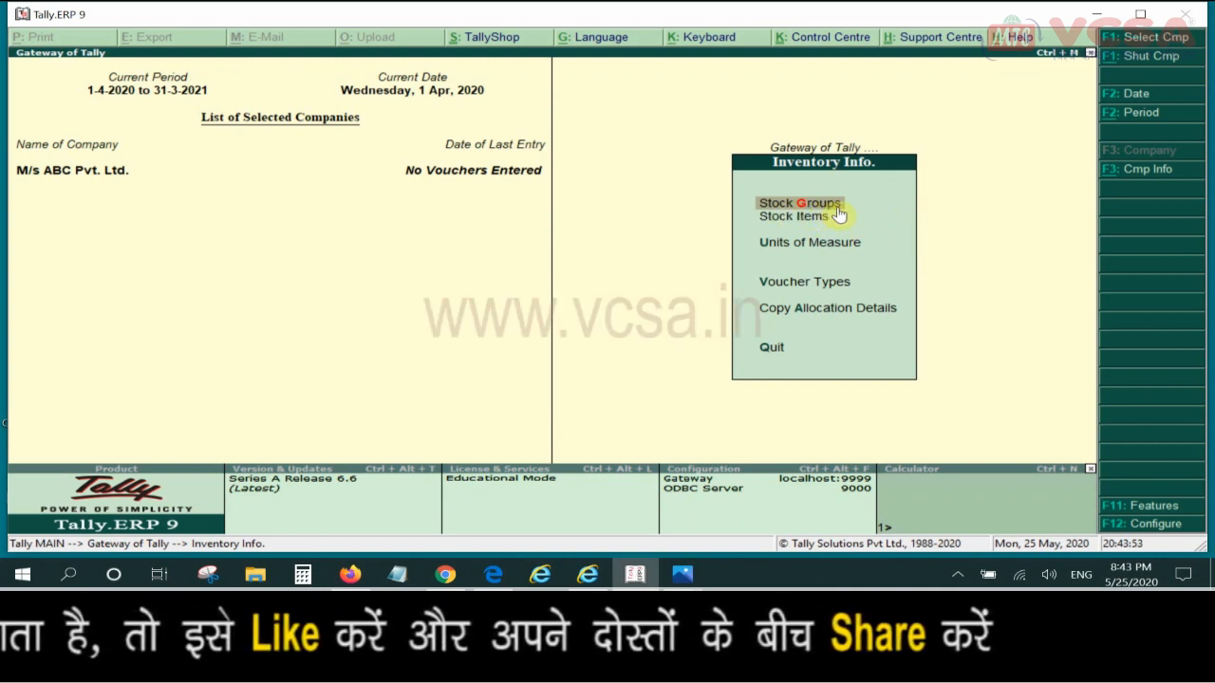
key(g)
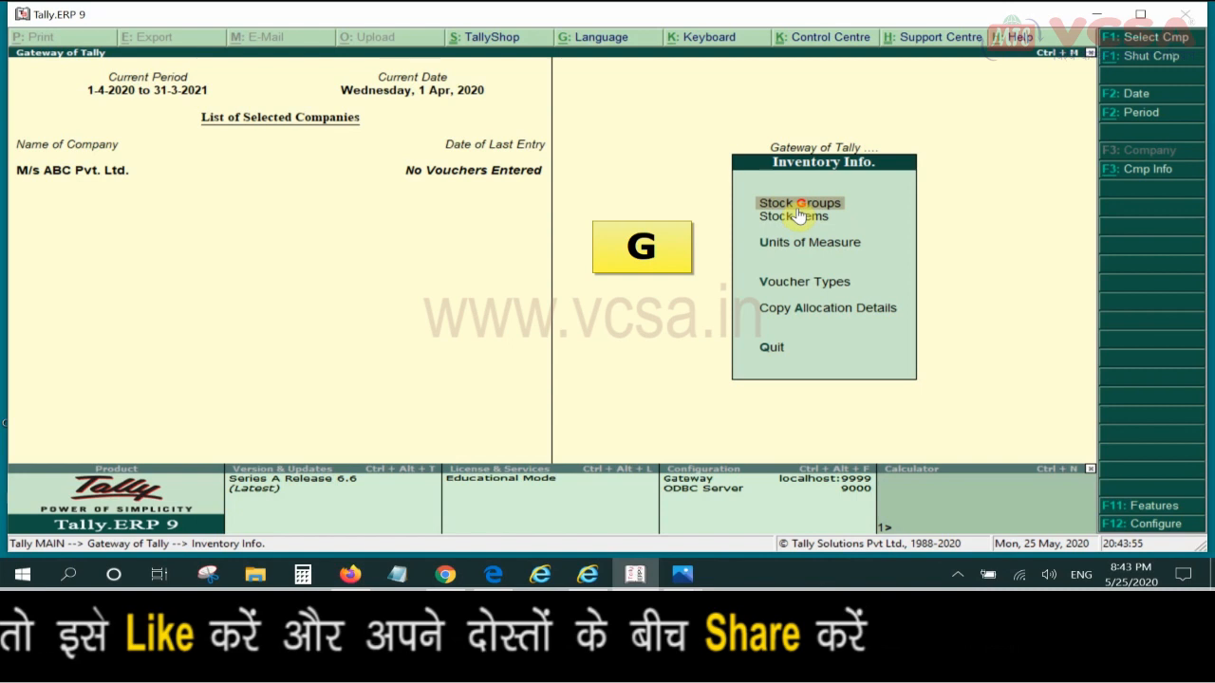
click(802, 205)
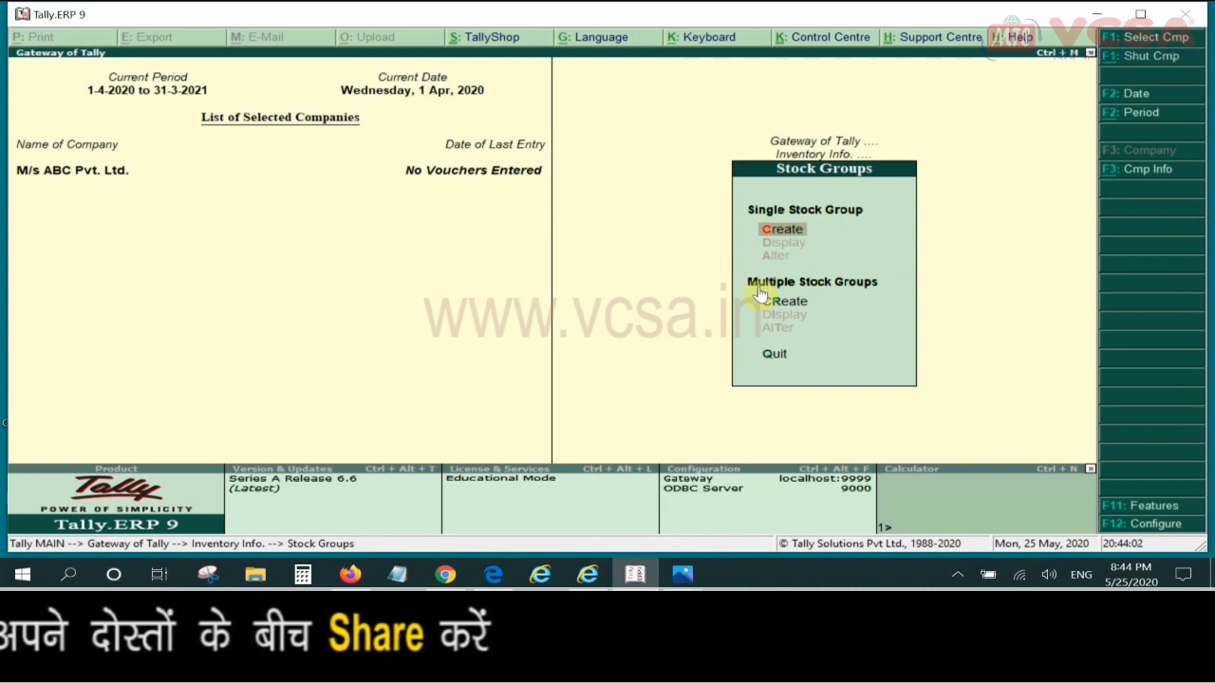
click(786, 235)
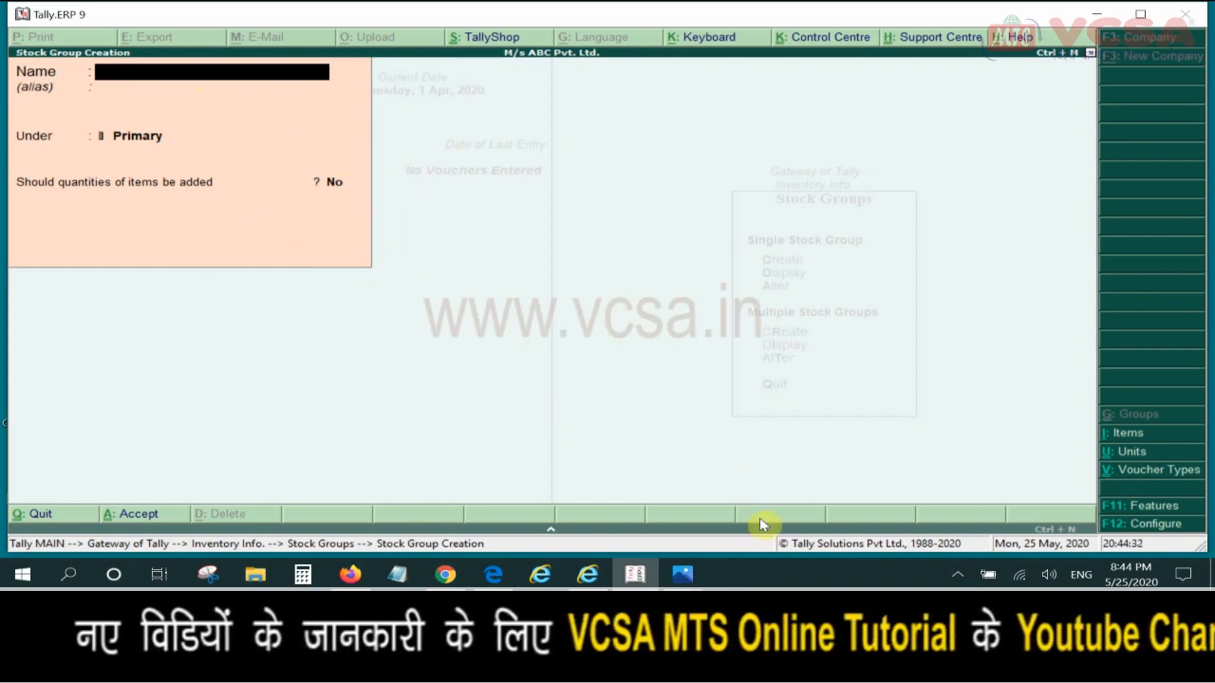
Step: Consult the required stock groups in the Photos image 1.JPG and create the group Soap under Primary with item quantities added
mouse_move(685, 577)
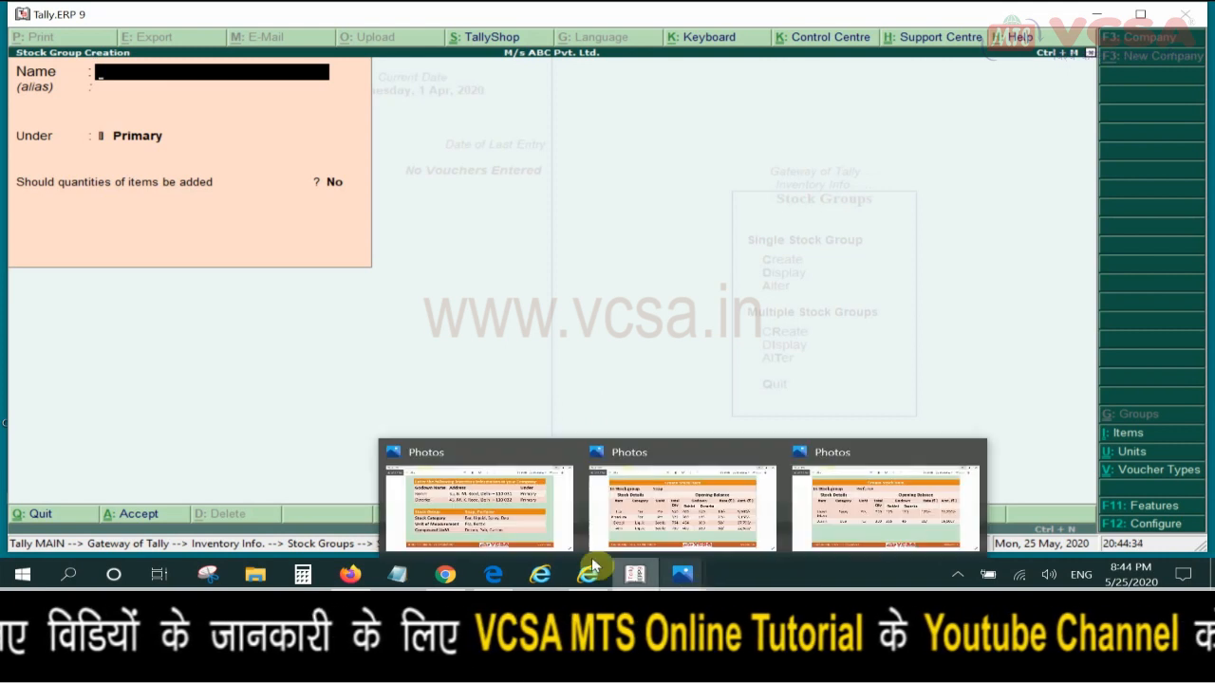
click(527, 527)
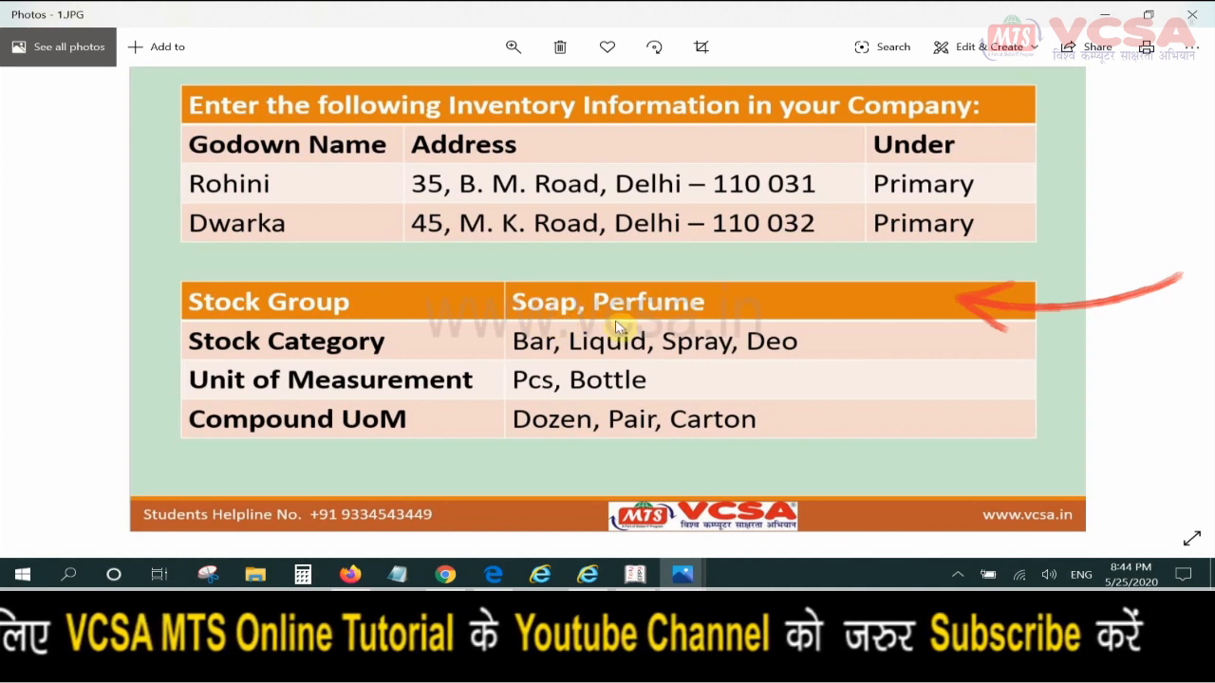
click(635, 575)
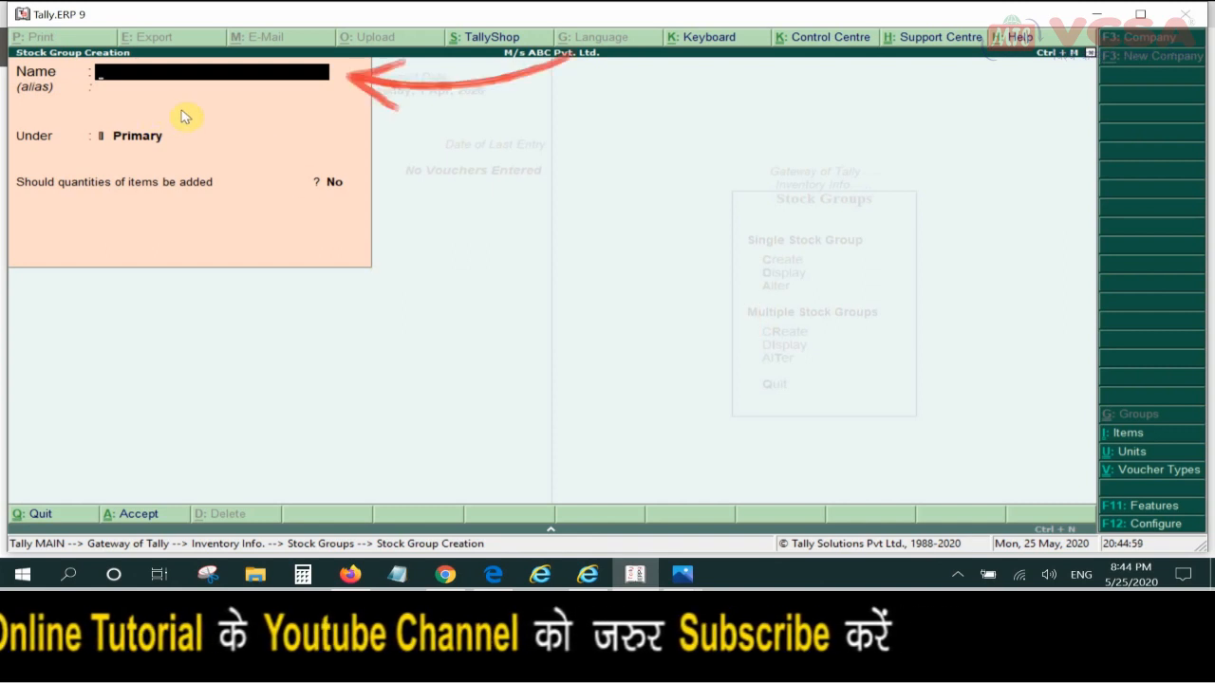
text(Soap)
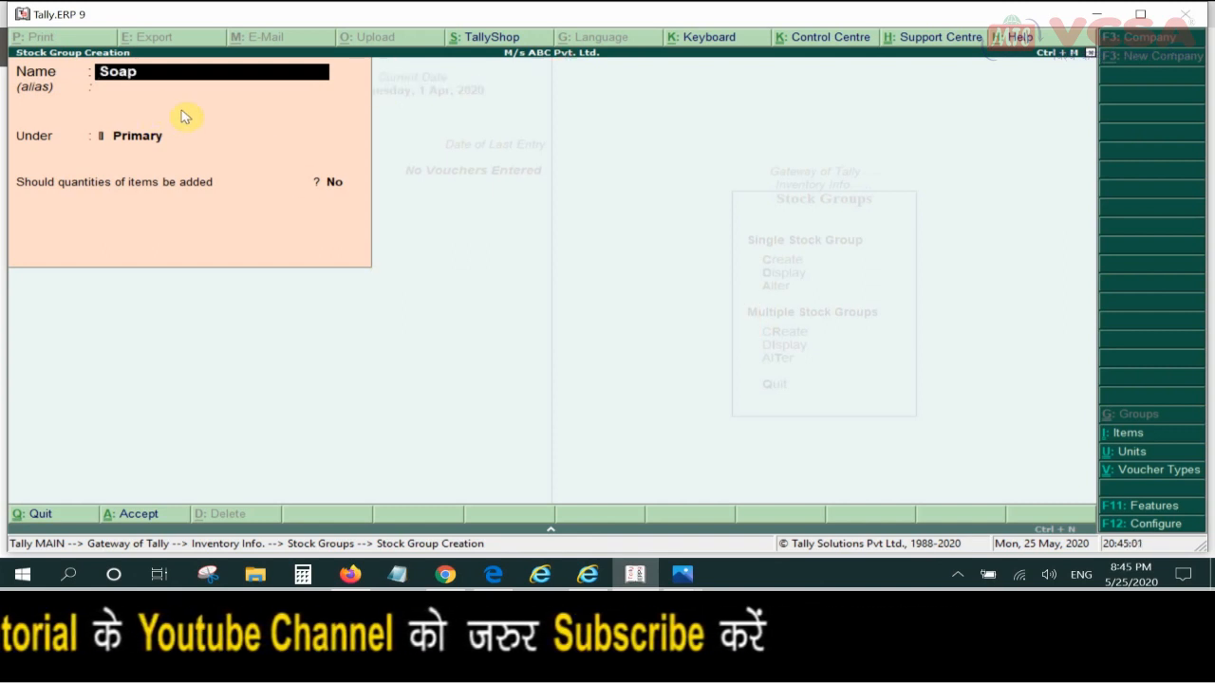
key(Return)
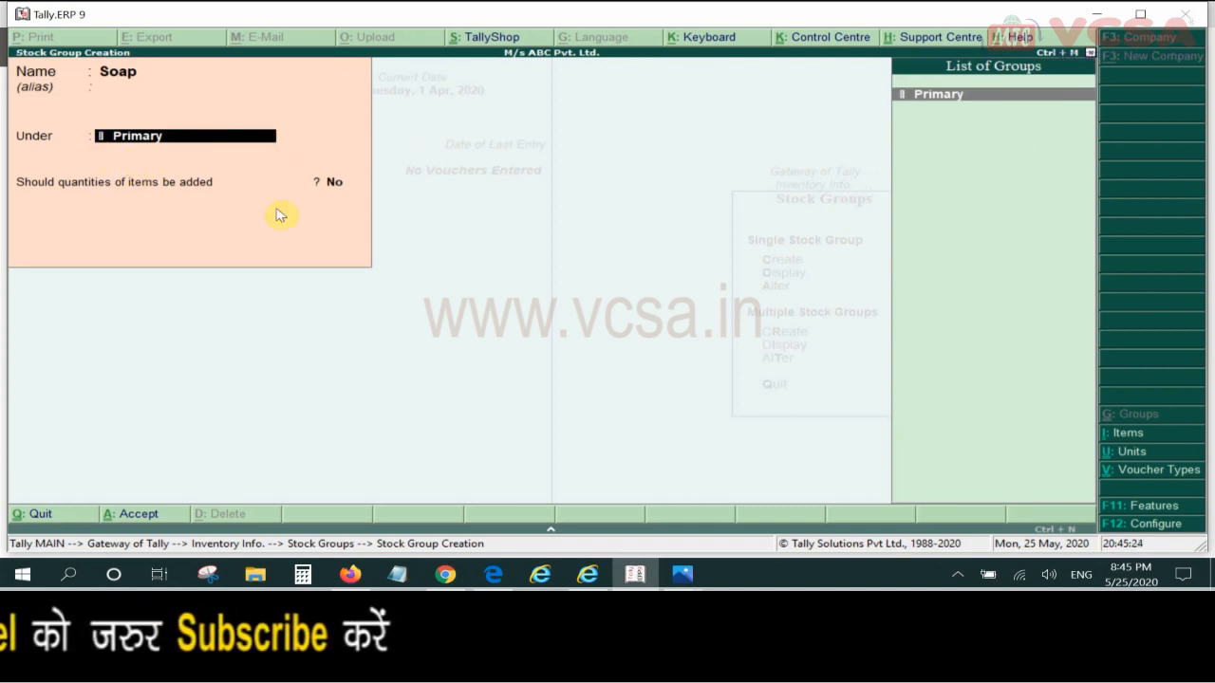
key(Return)
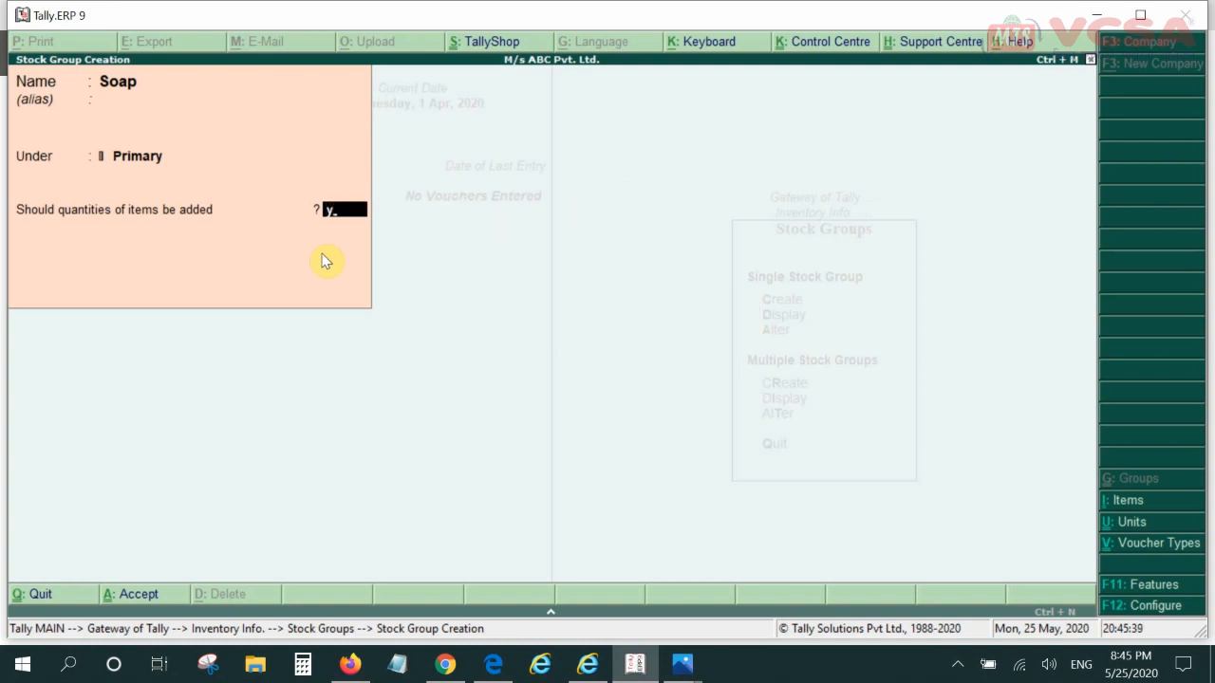
key(Return)
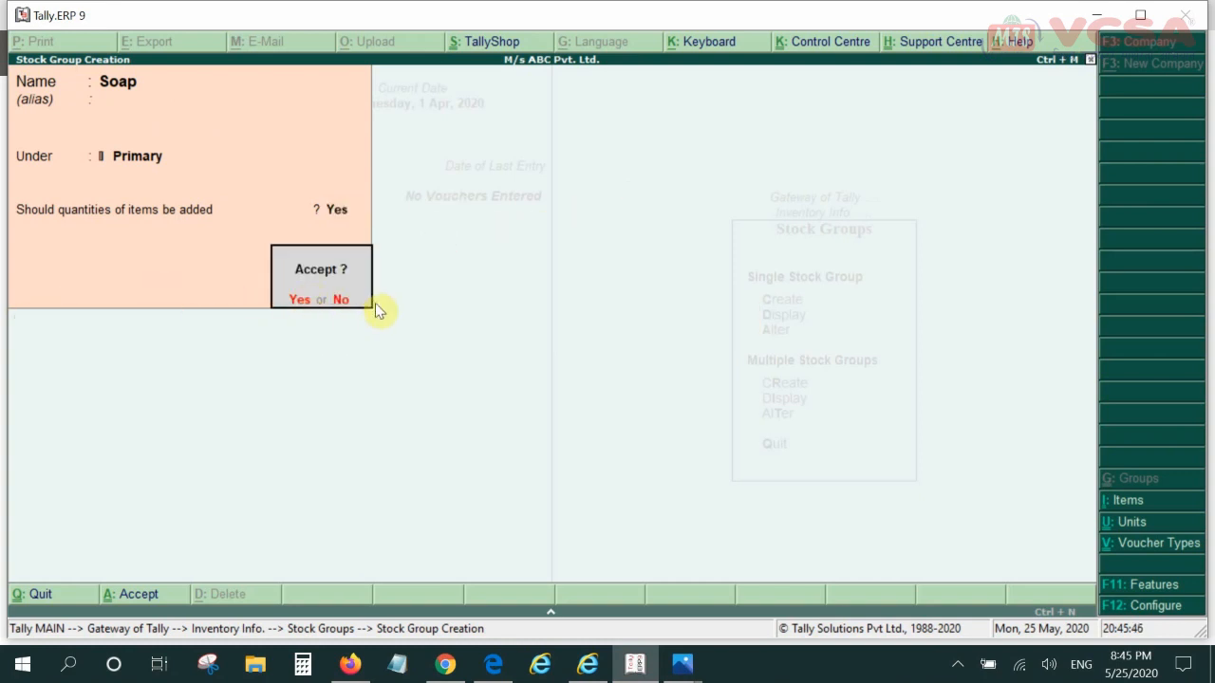
Step: Recheck the image in Photos, create the stock group Perfume under Primary with item quantities added, and leave the creation form
click(682, 665)
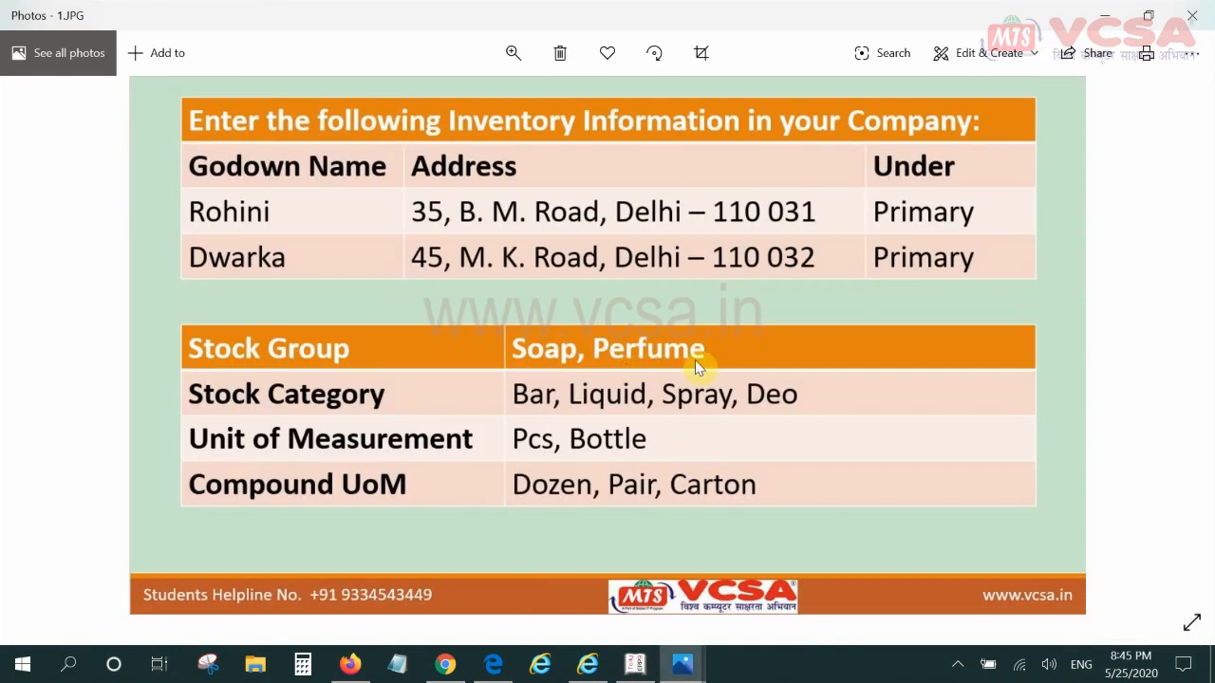
click(635, 664)
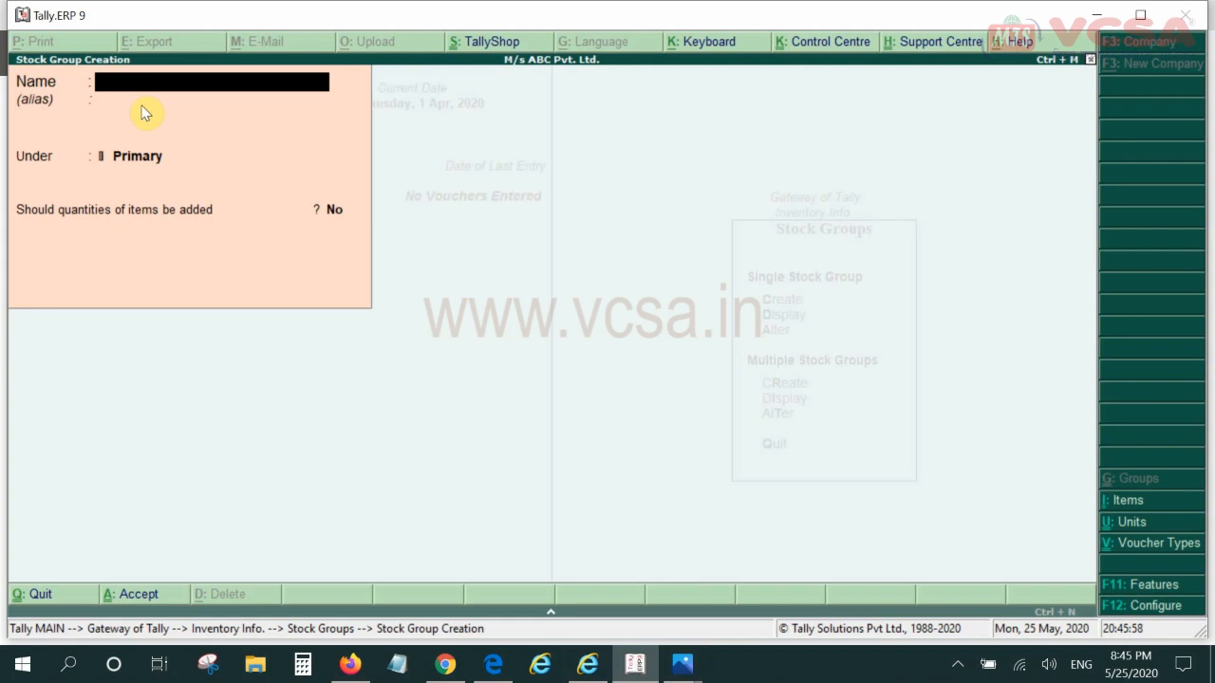
text(Perf)
text(ume)
key(Return)
key(Return)
key(Return)
key(y)
key(Return)
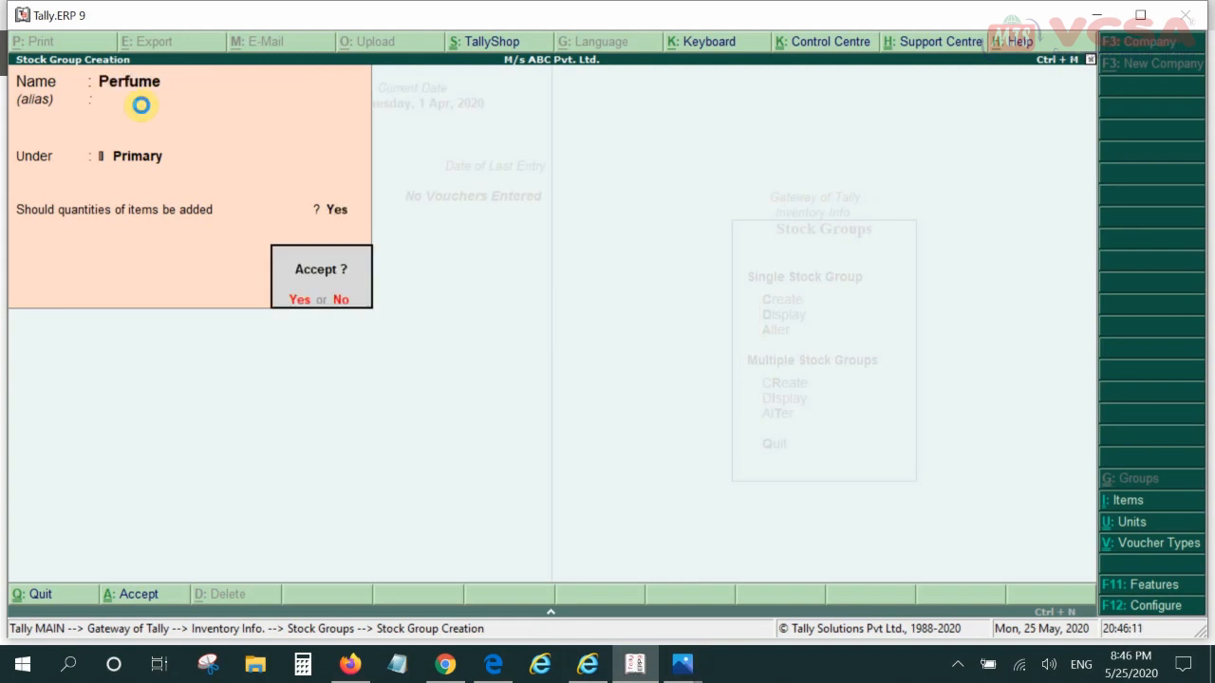
key(y)
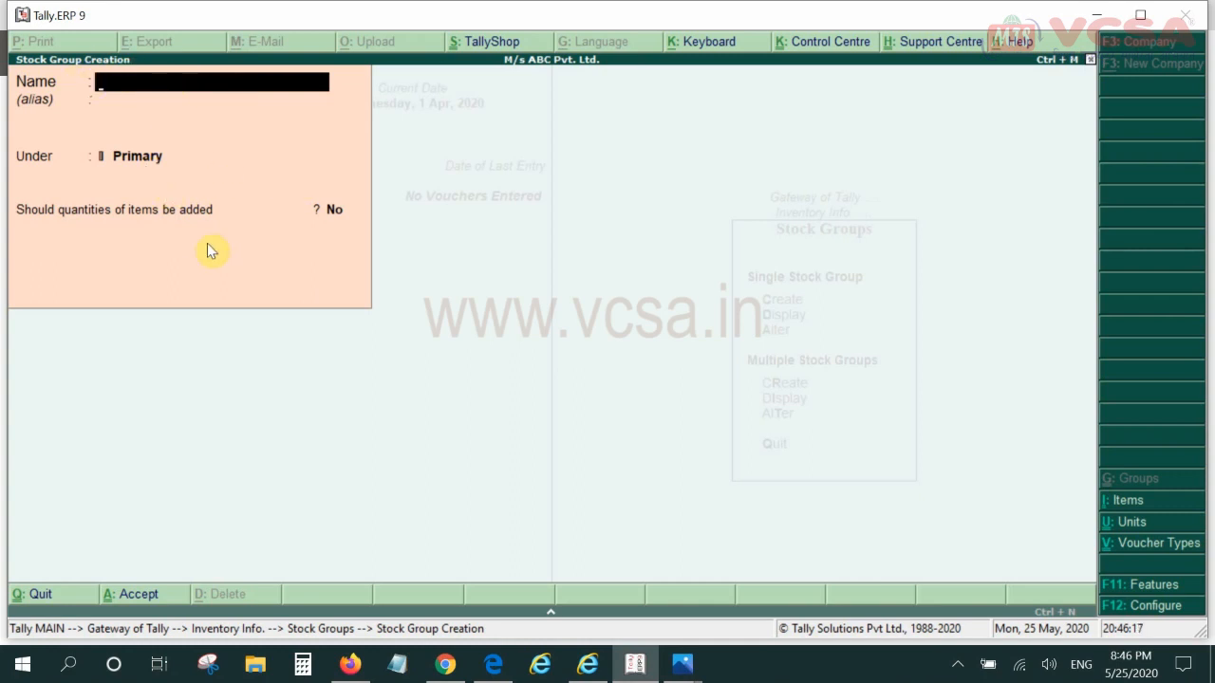
key(Escape)
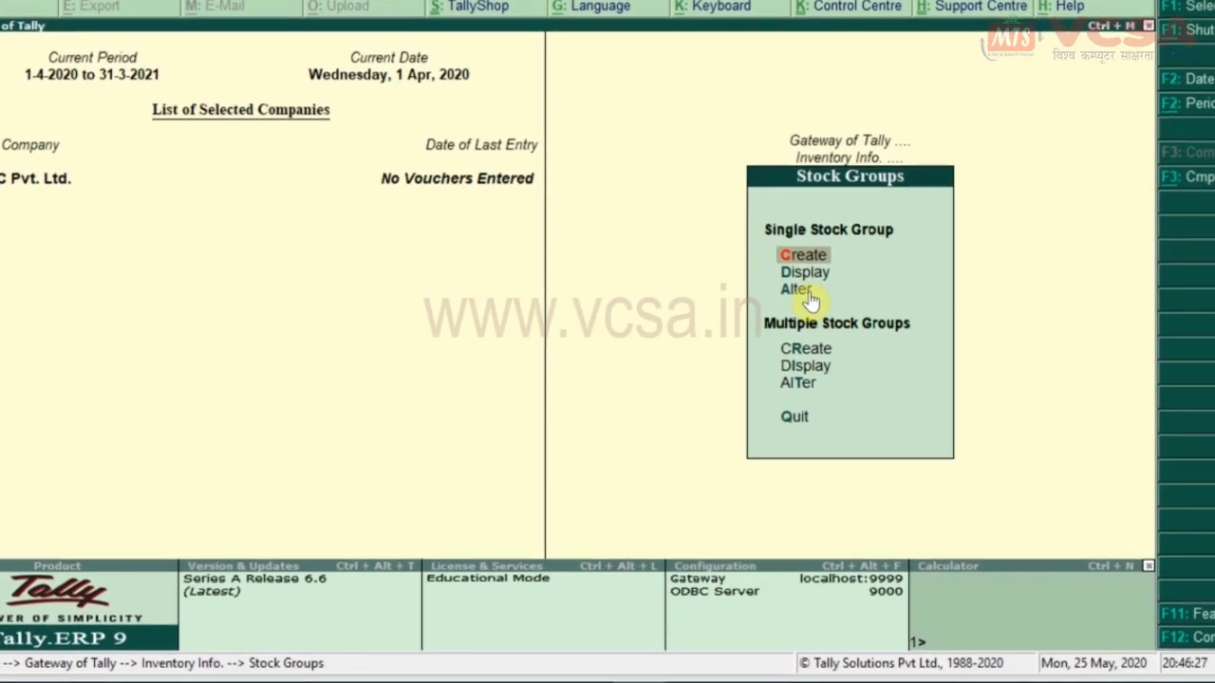
Step: Display the saved details of the Perfume stock group and return to the stock group options
click(832, 272)
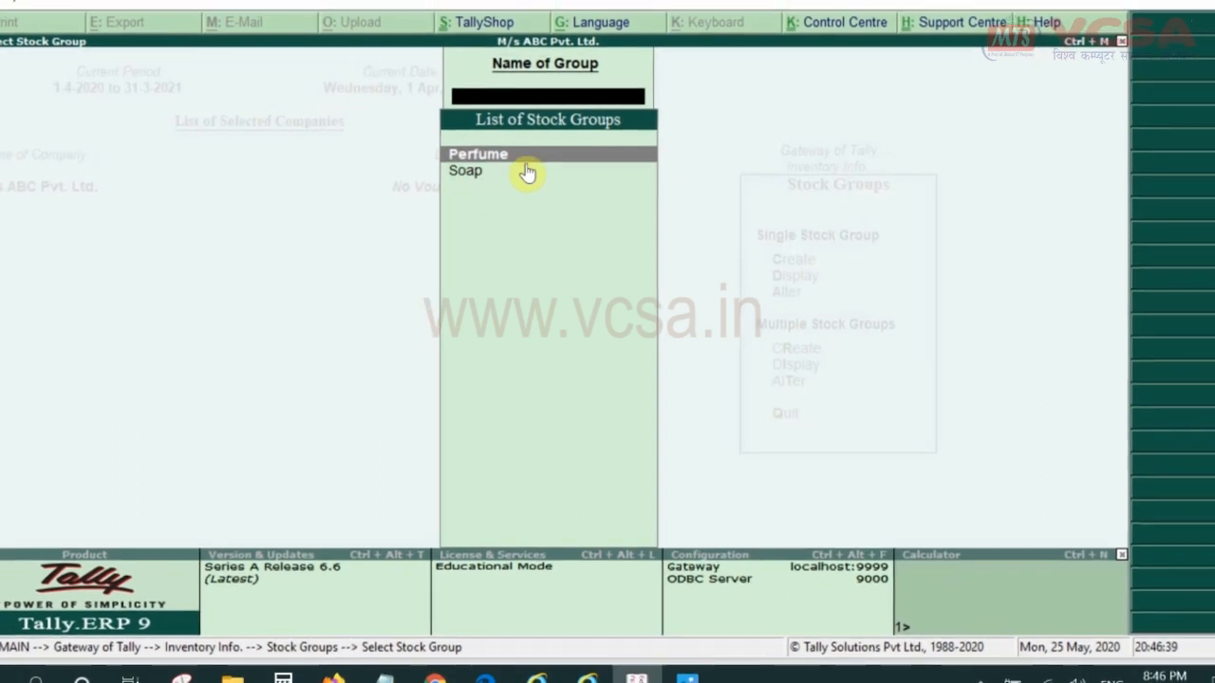
key(Return)
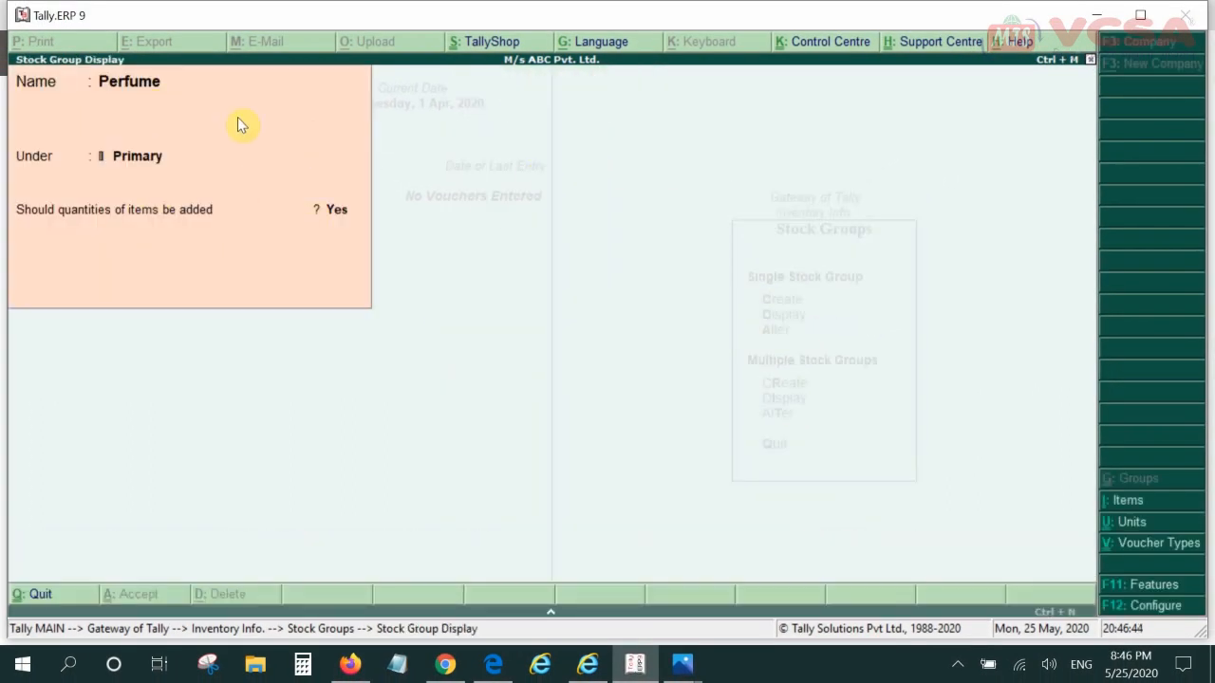
key(Escape)
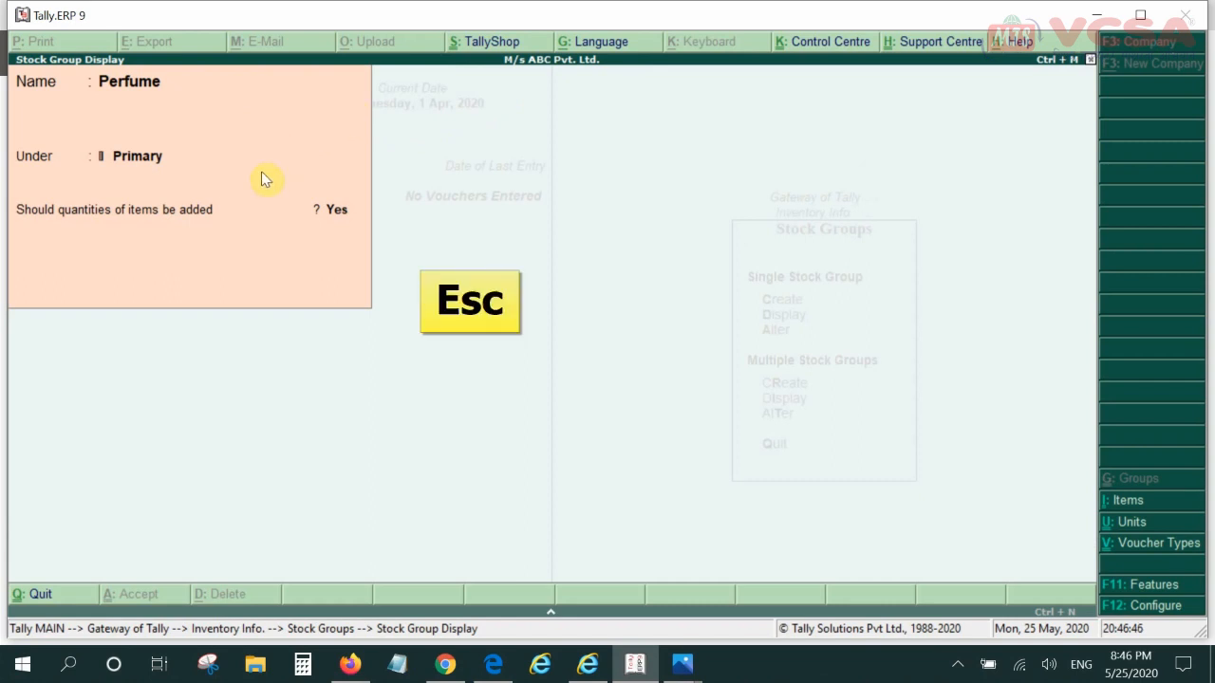
key(Escape)
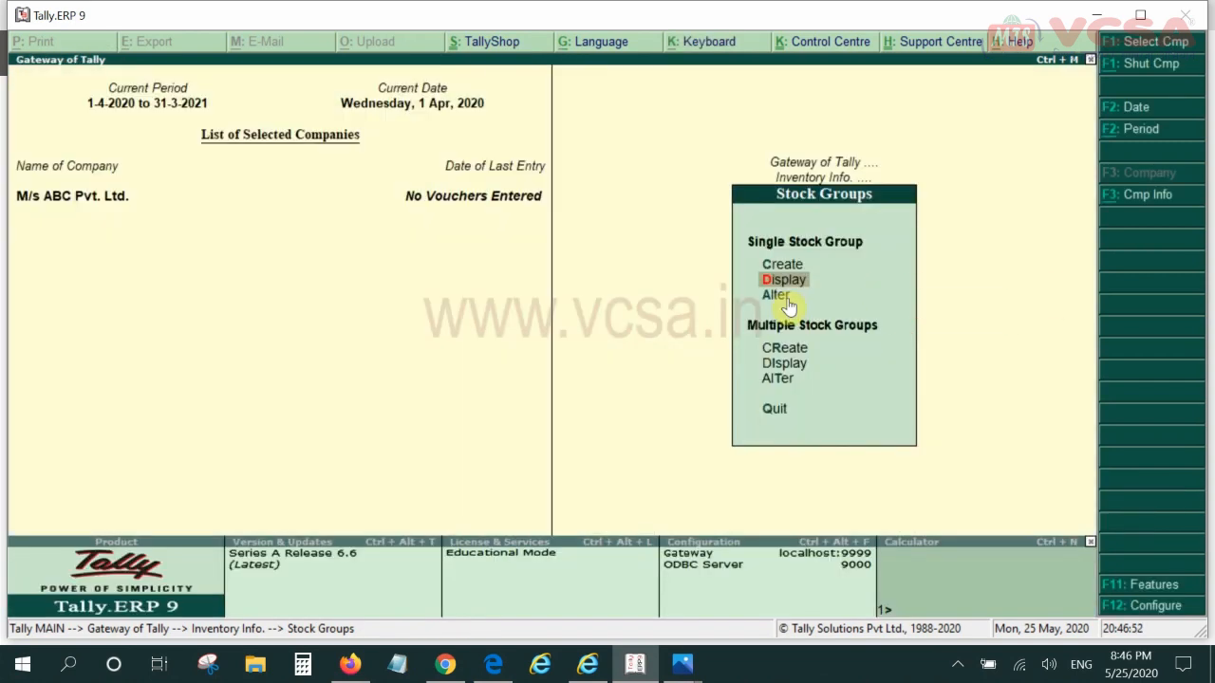
Step: Open the Perfume stock group for alteration, accept it without edits, and return to the Inventory Info options
key(Down)
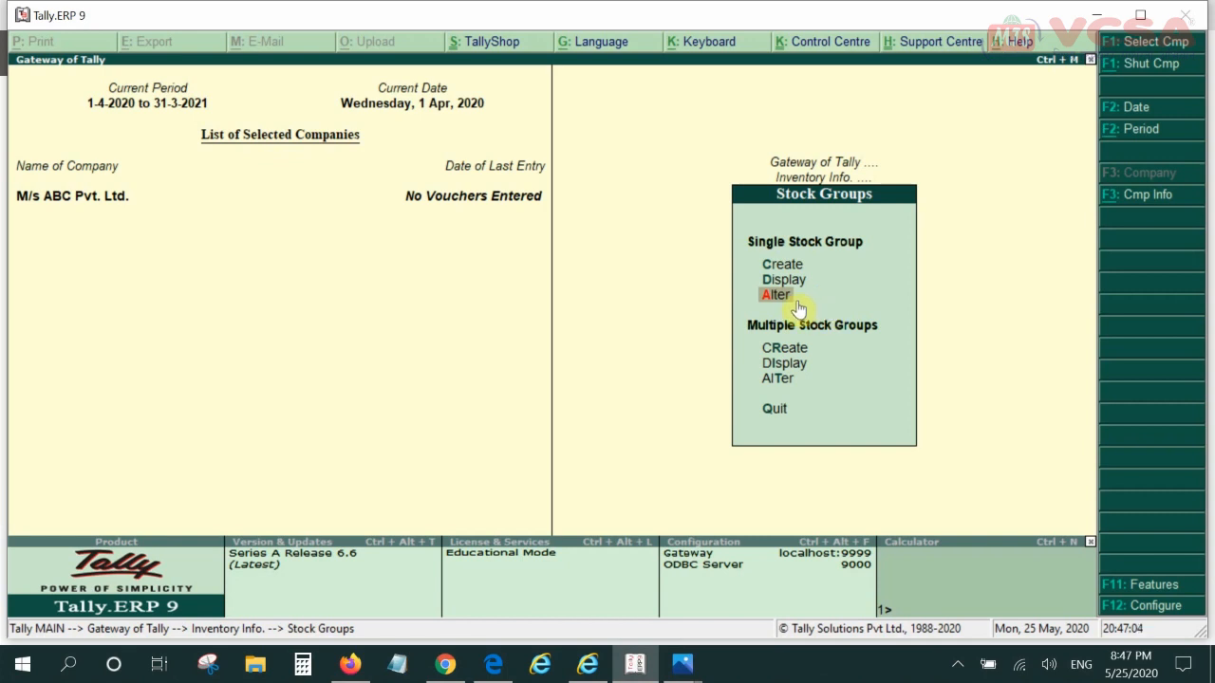
click(796, 300)
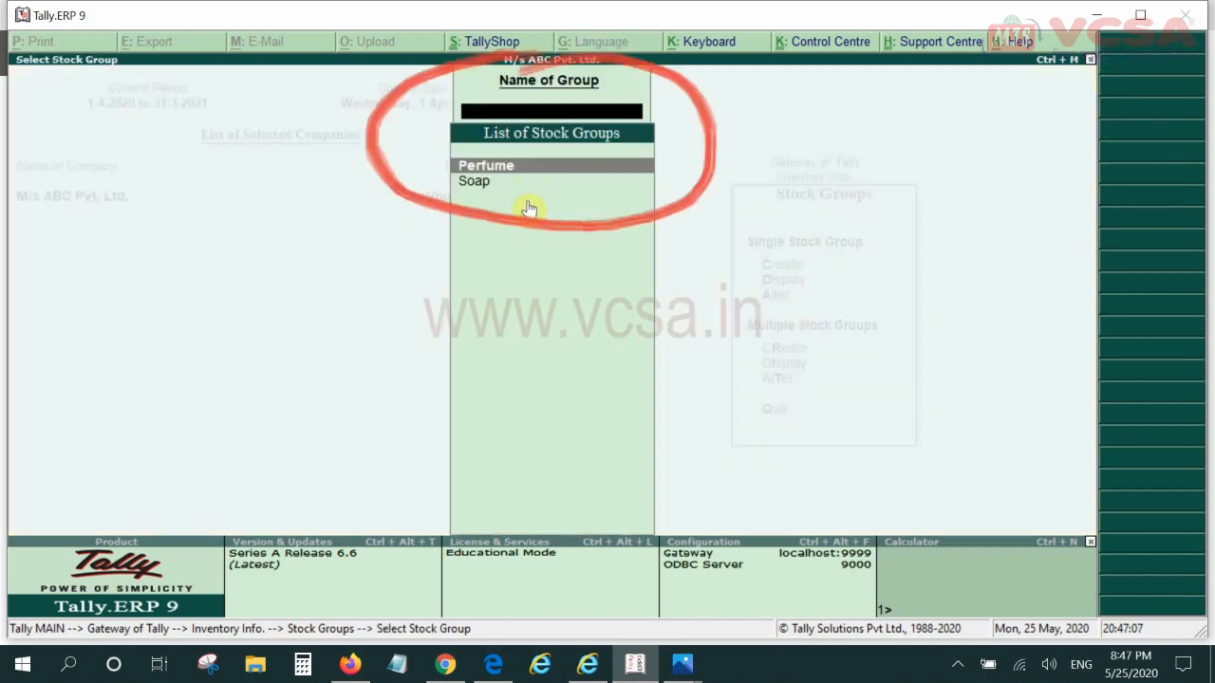
key(Return)
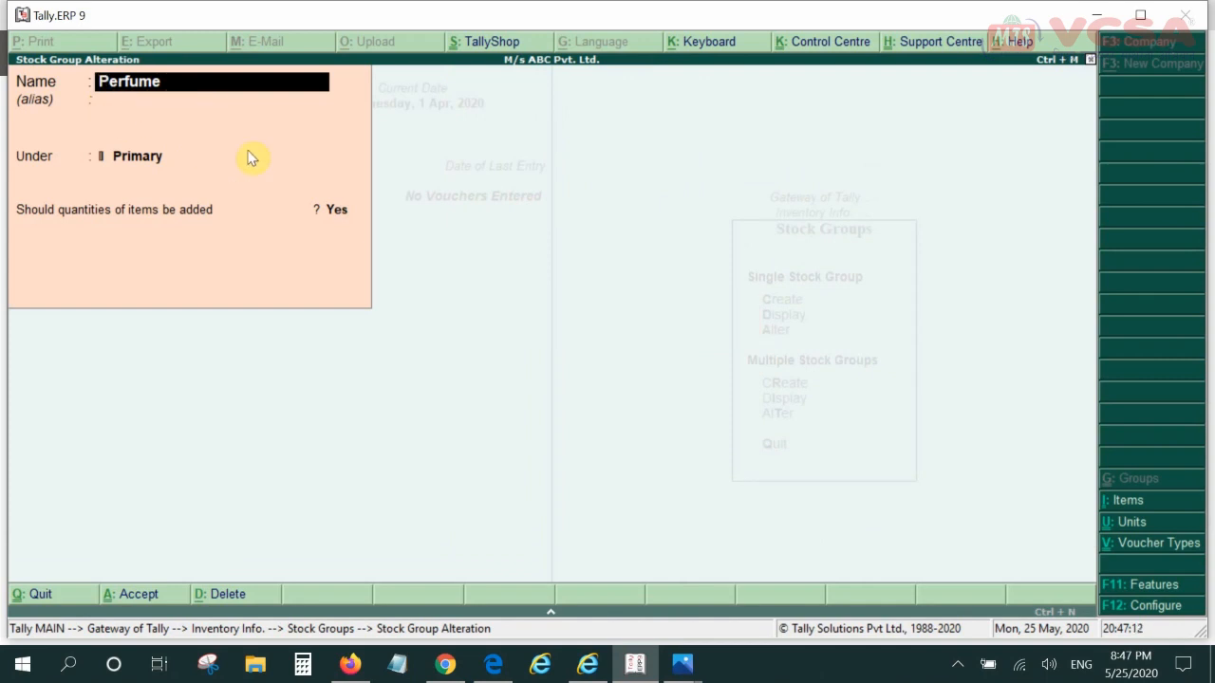
key(Return)
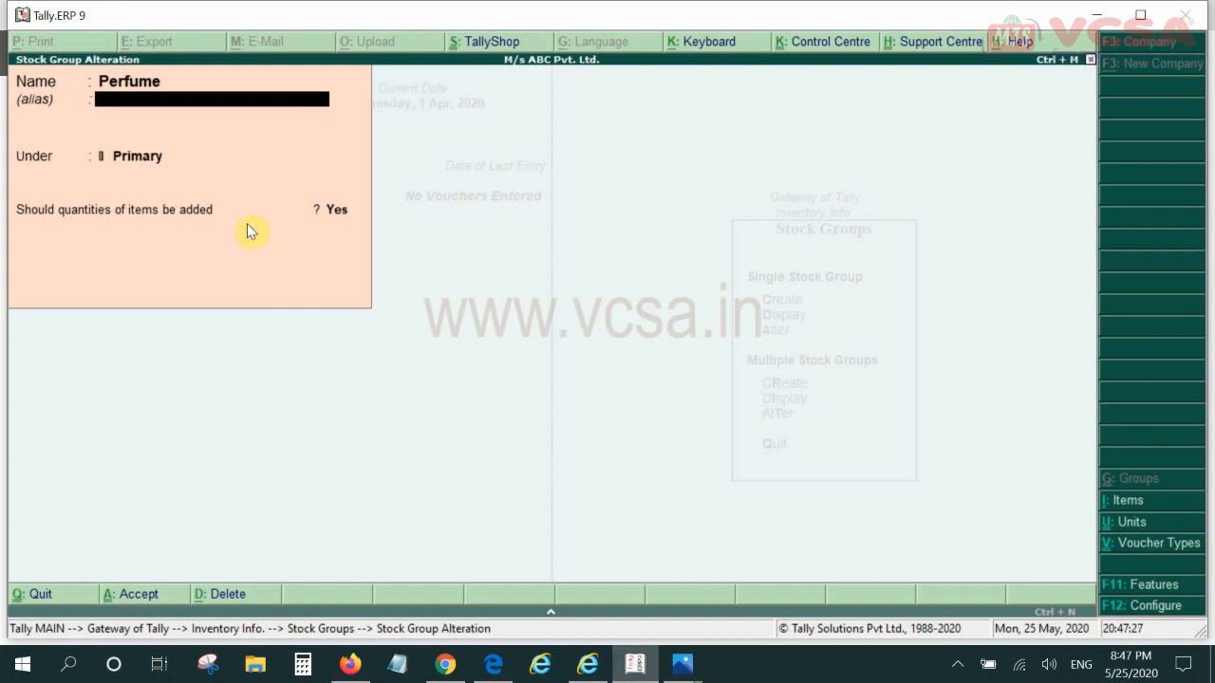
key(ctrl+a)
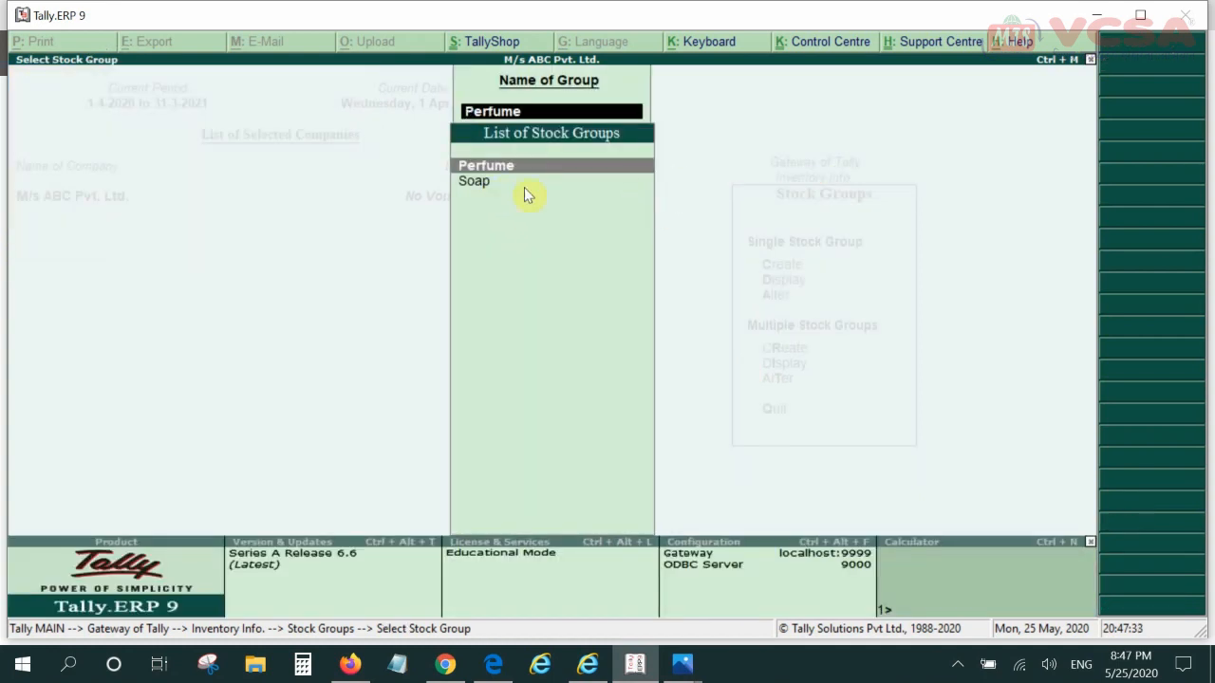
key(Escape)
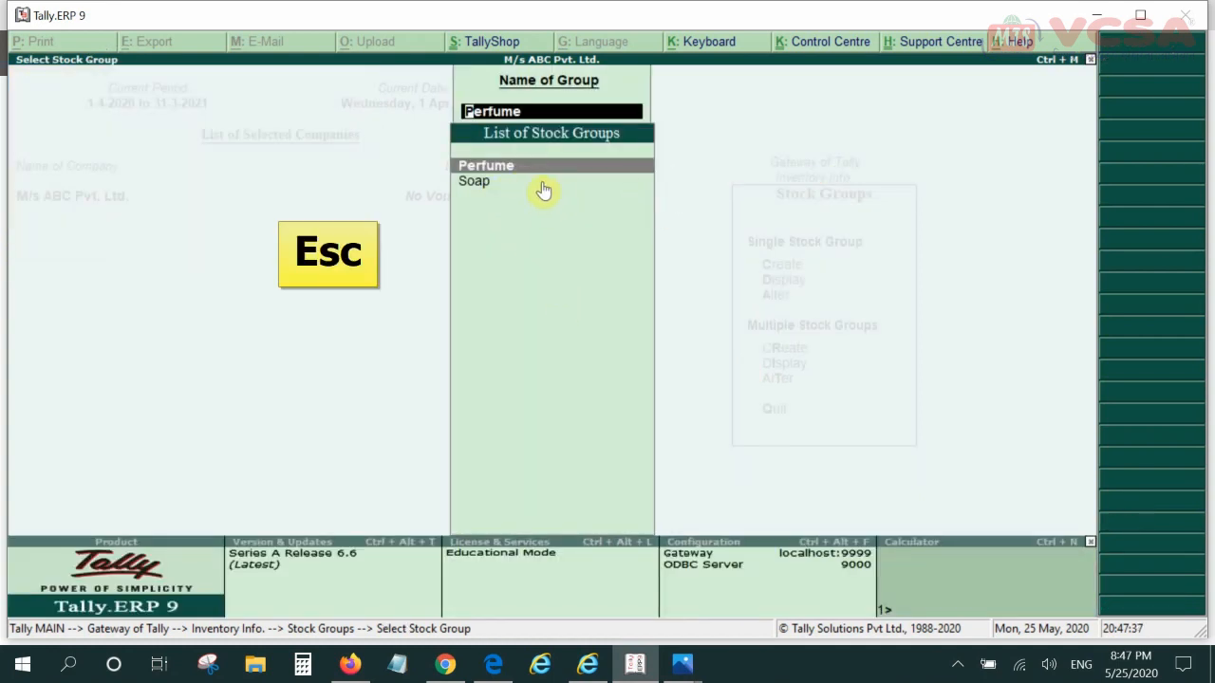
key(Escape)
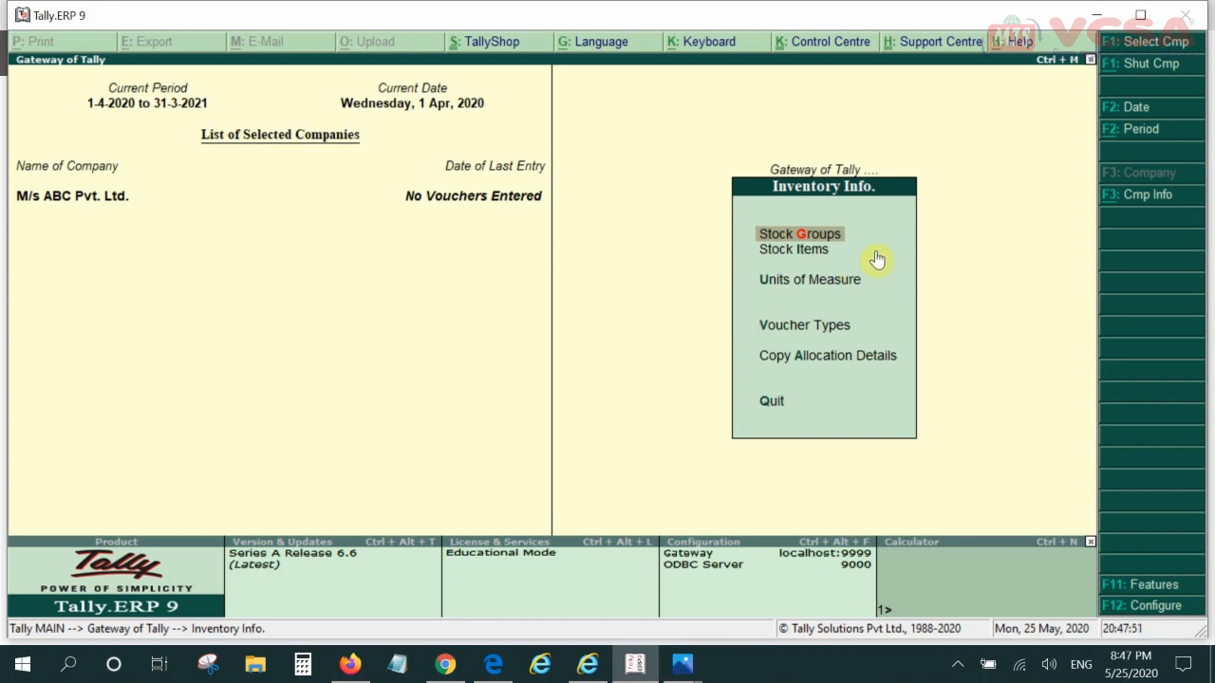
Step: Set Maintain stock categories to Yes in the company's inventory features and return to the Inventory Info options
key(F11)
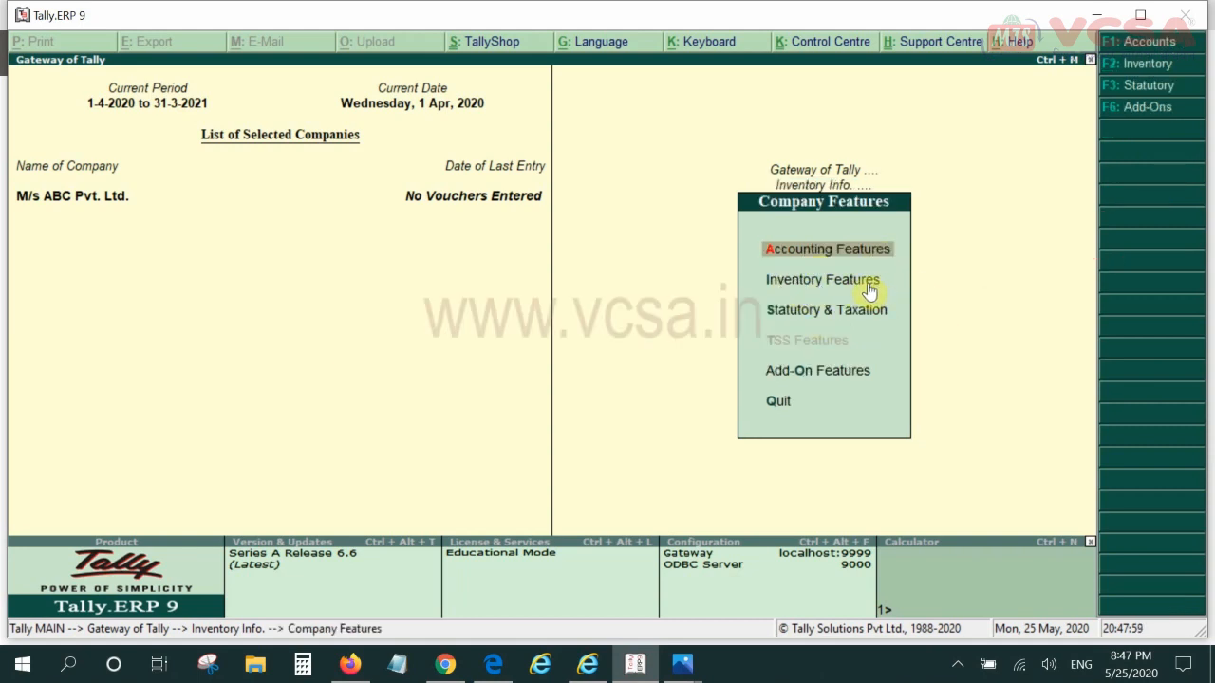
key(F2)
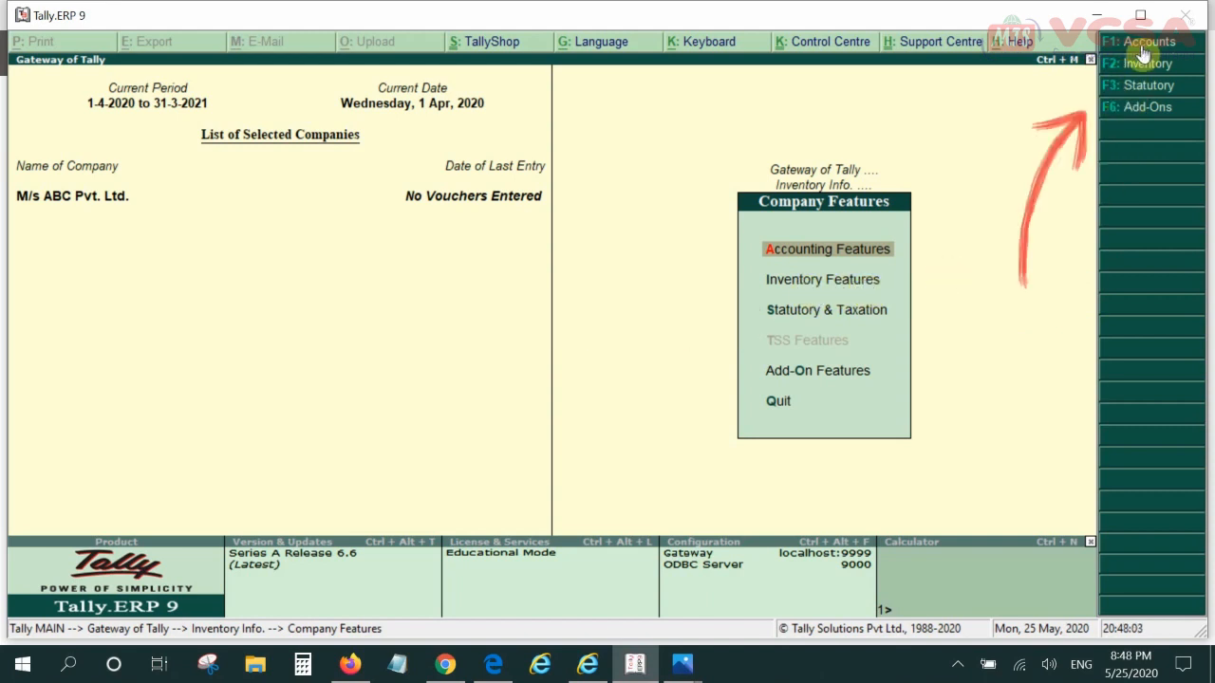
key(F2)
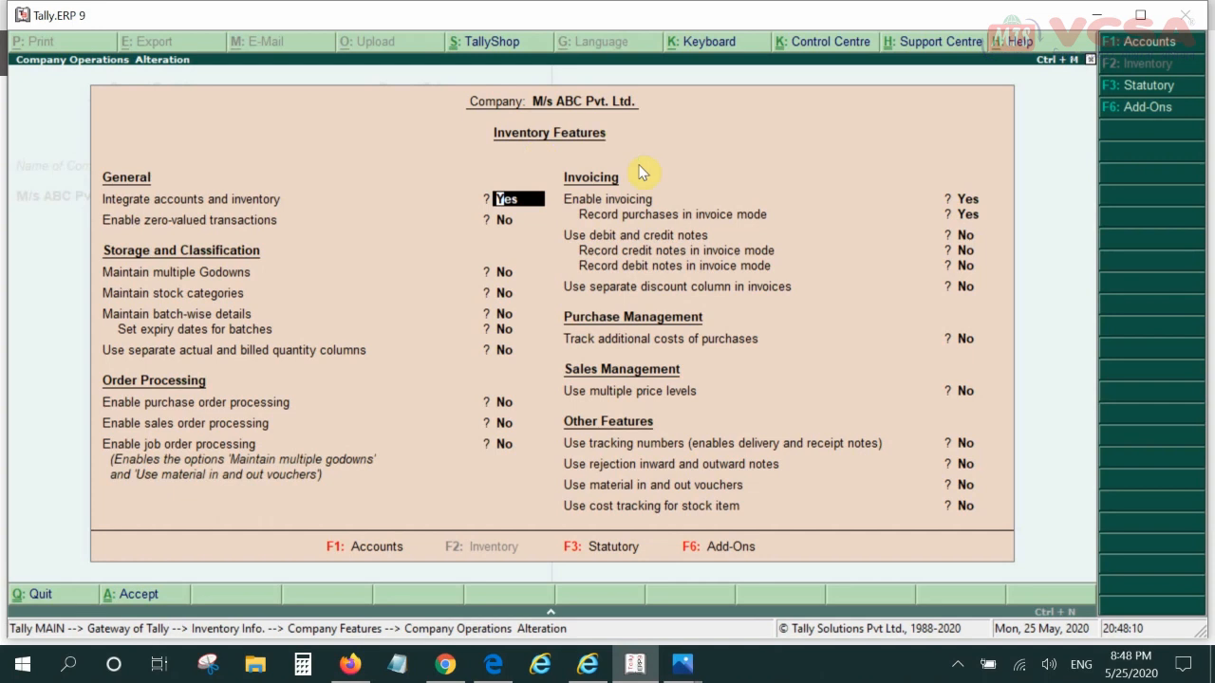
click(505, 294)
text(y)
key(Return)
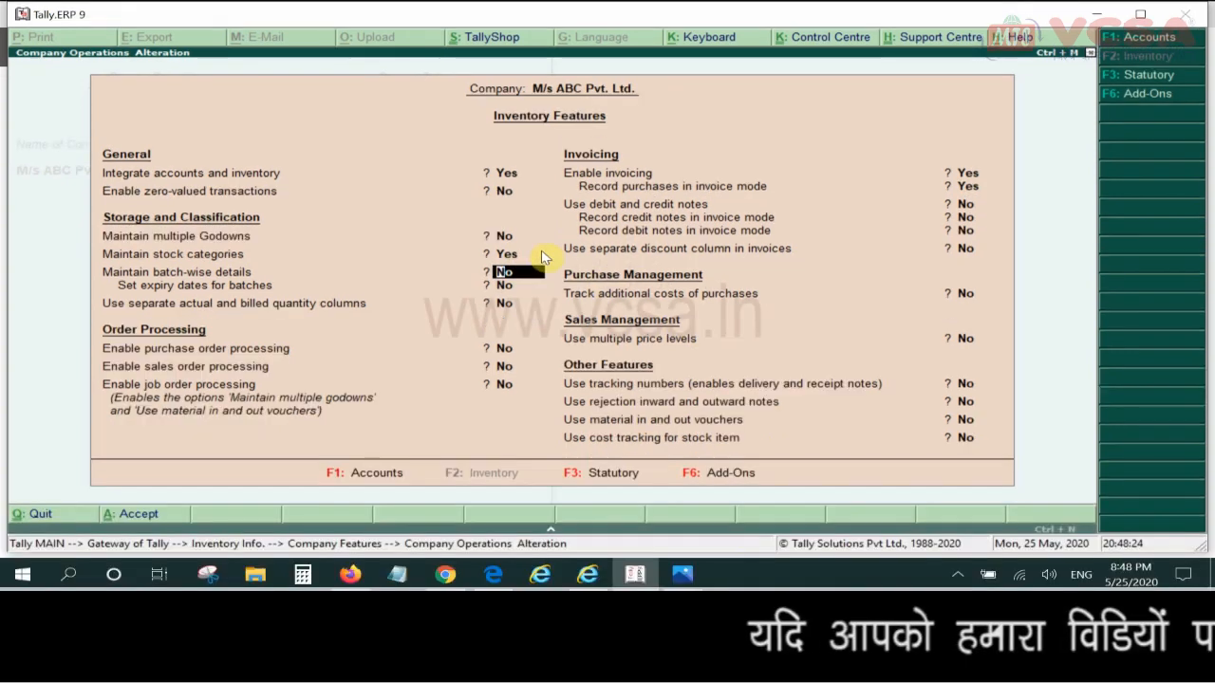
key(Escape)
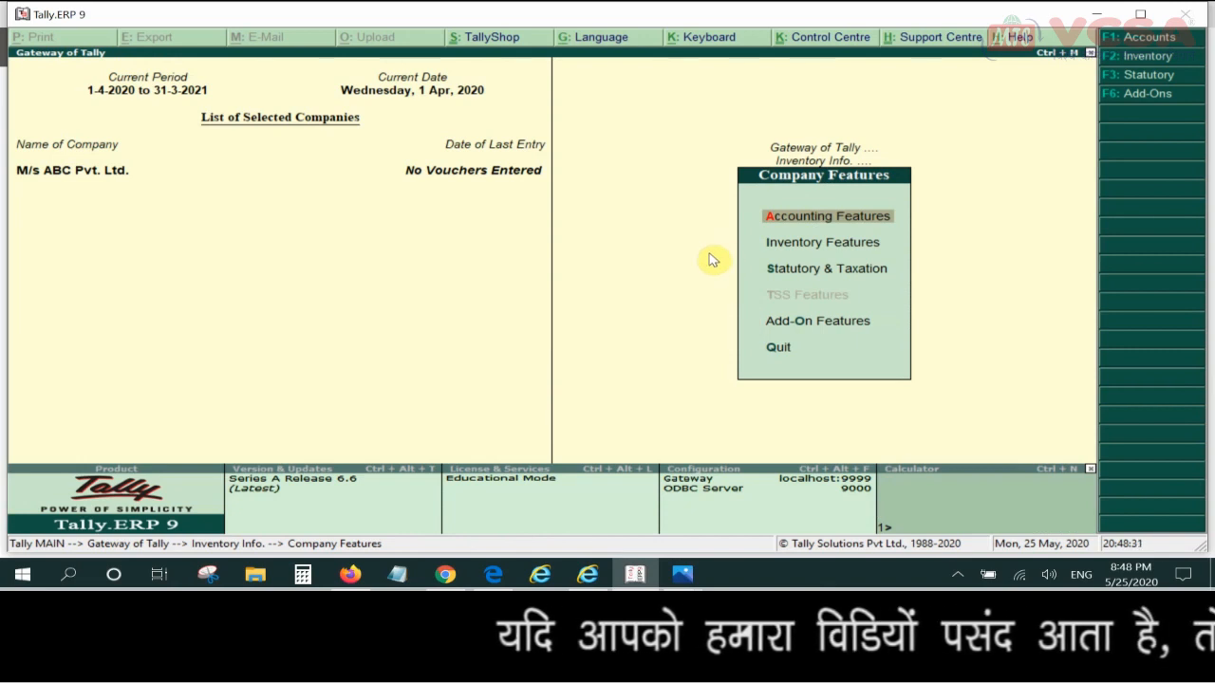
key(Escape)
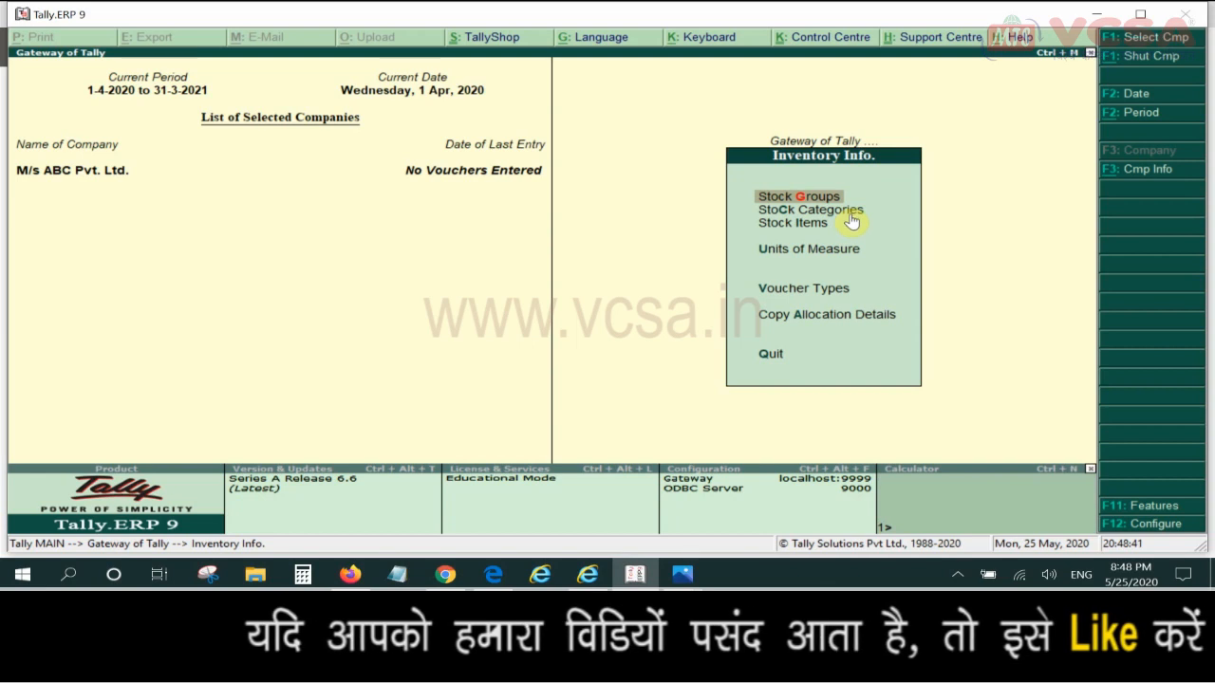
Step: Open stock category creation, check the category names in the Photos image, and create the stock category Bar under Primary
key(Down)
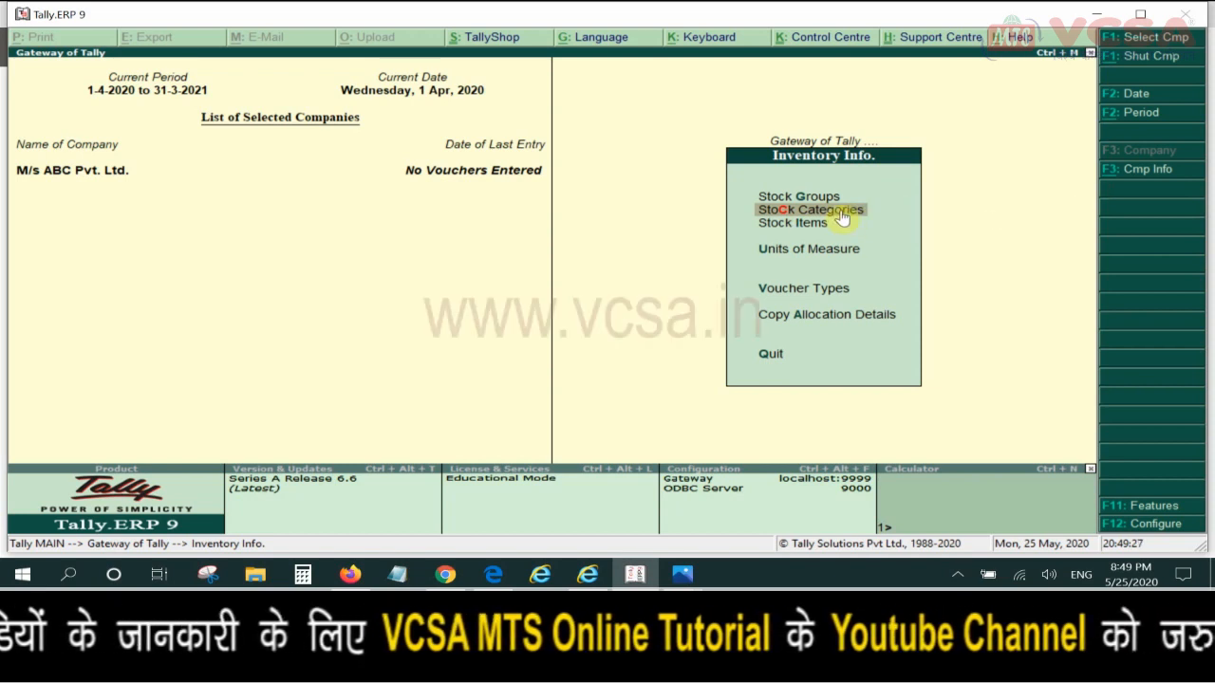
click(842, 218)
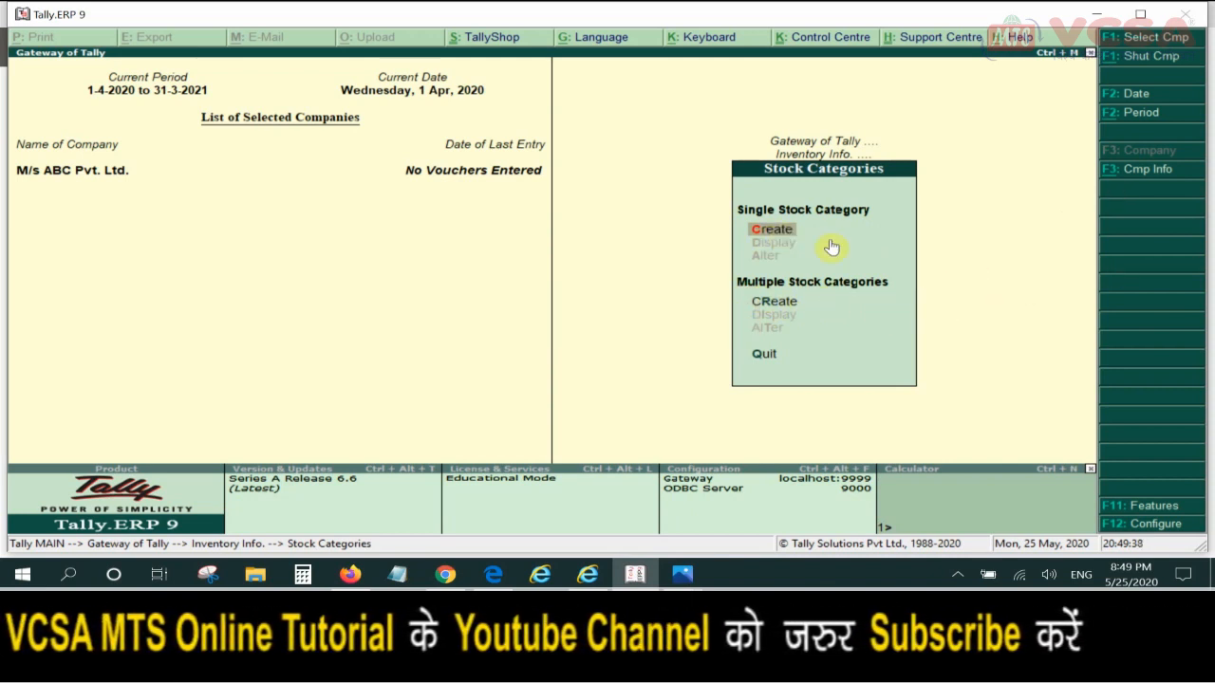
click(802, 243)
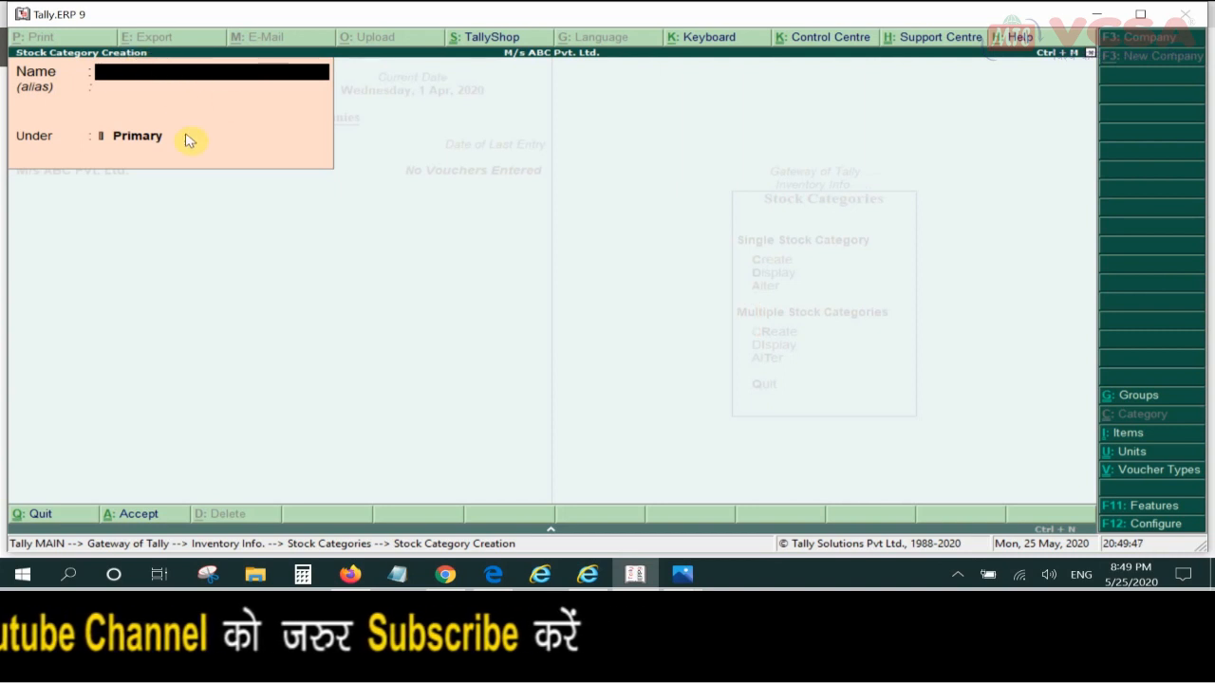
click(681, 574)
click(516, 512)
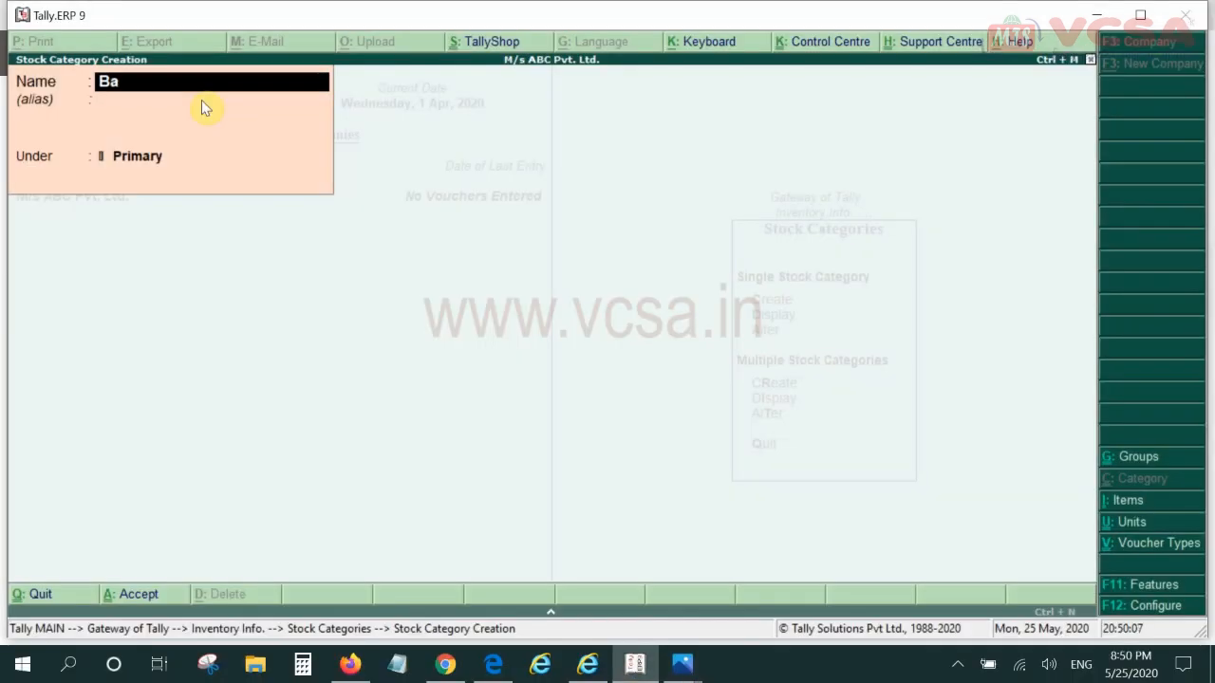
text(r)
key(Return)
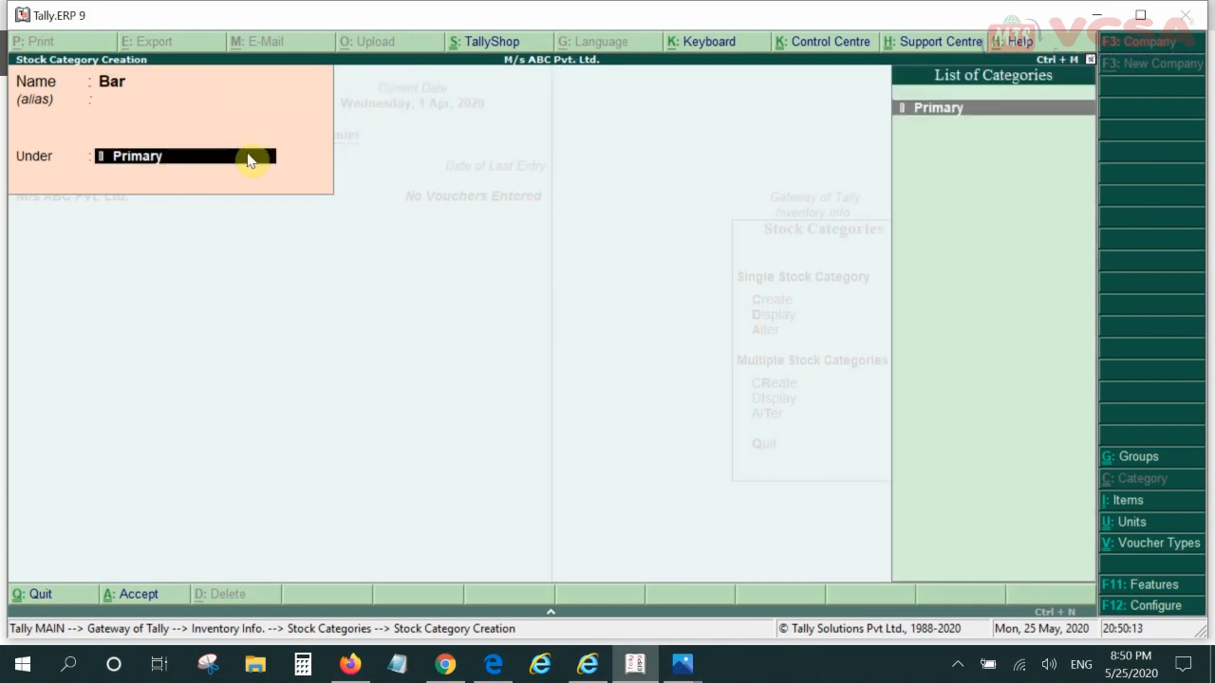
key(Return)
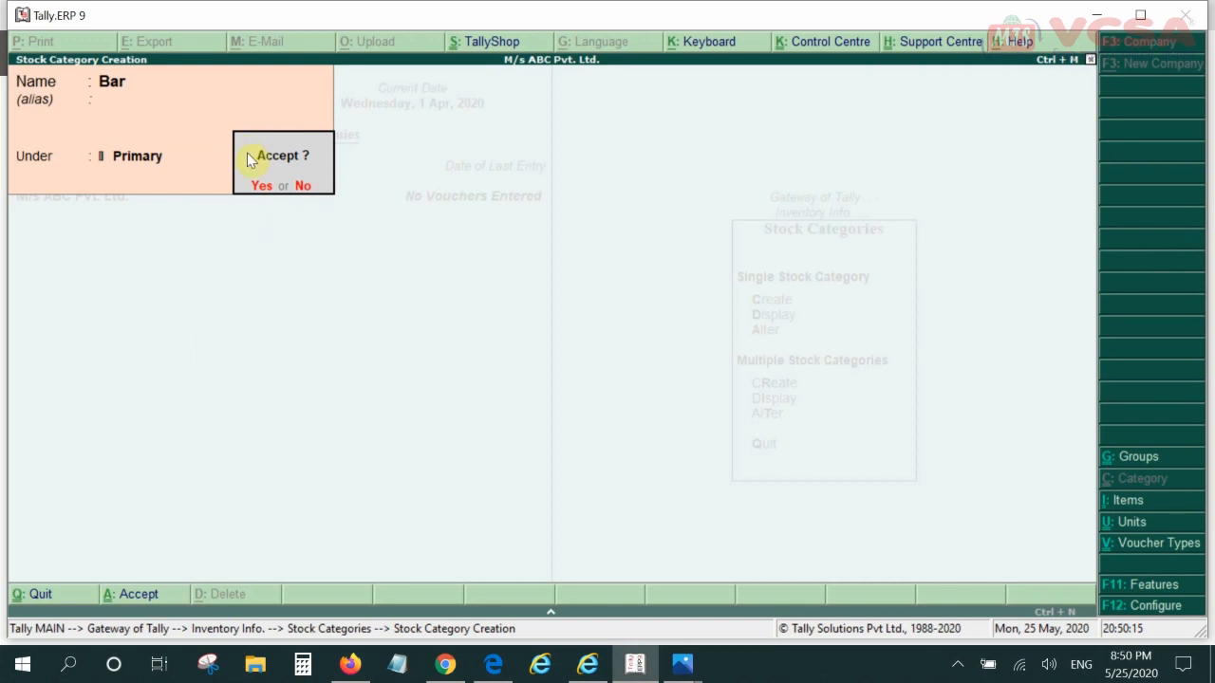
key(Return)
Step: Create the stock category Liquid under Primary, leave the creation form, and return to the Inventory Info options
text(Liquid)
key(Return)
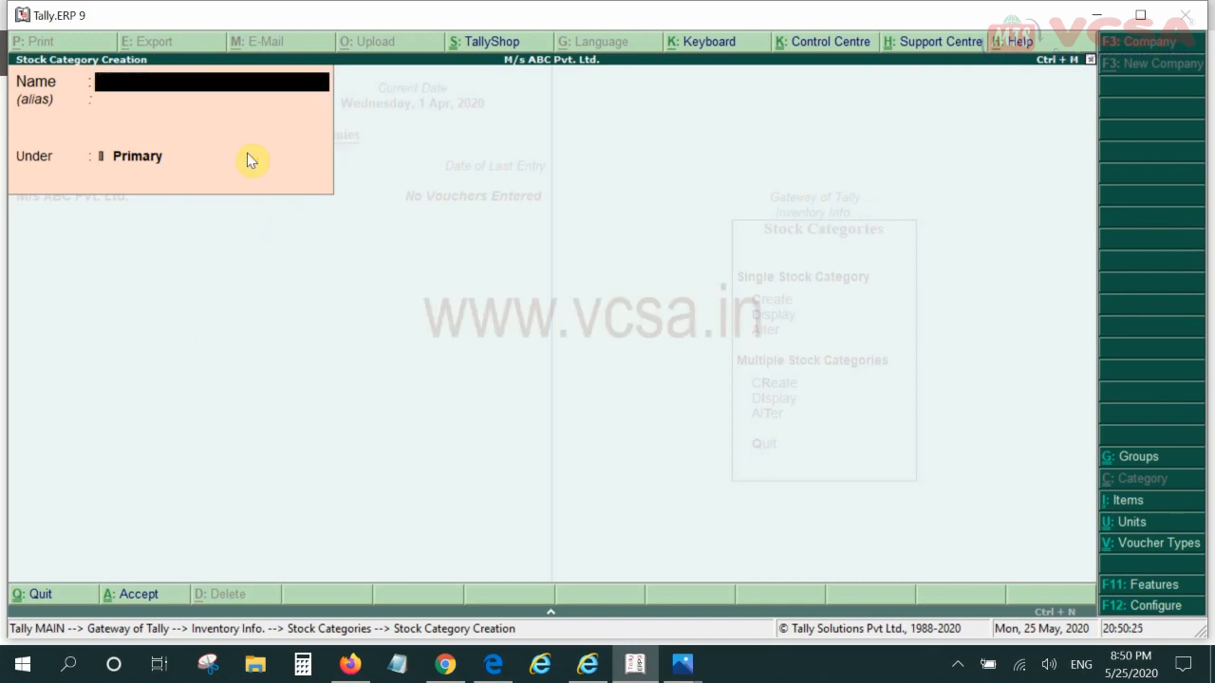
text(D)
key(BackSpace)
key(BackSpace)
key(BackSpace)
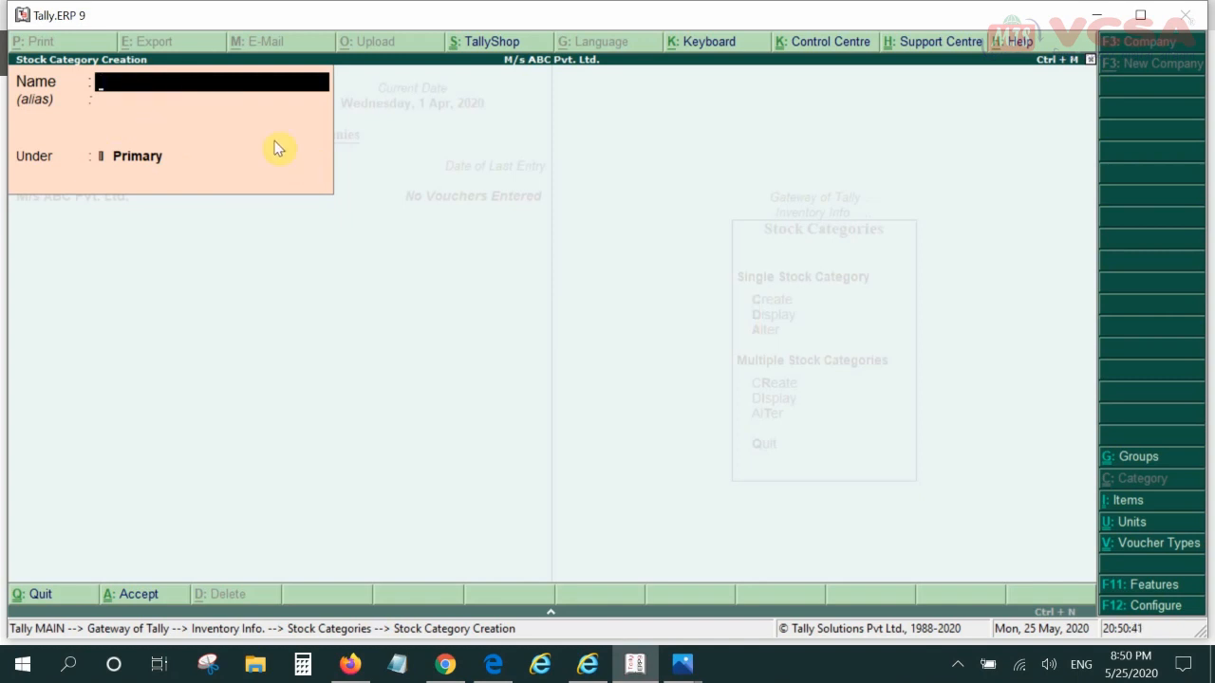
key(Escape)
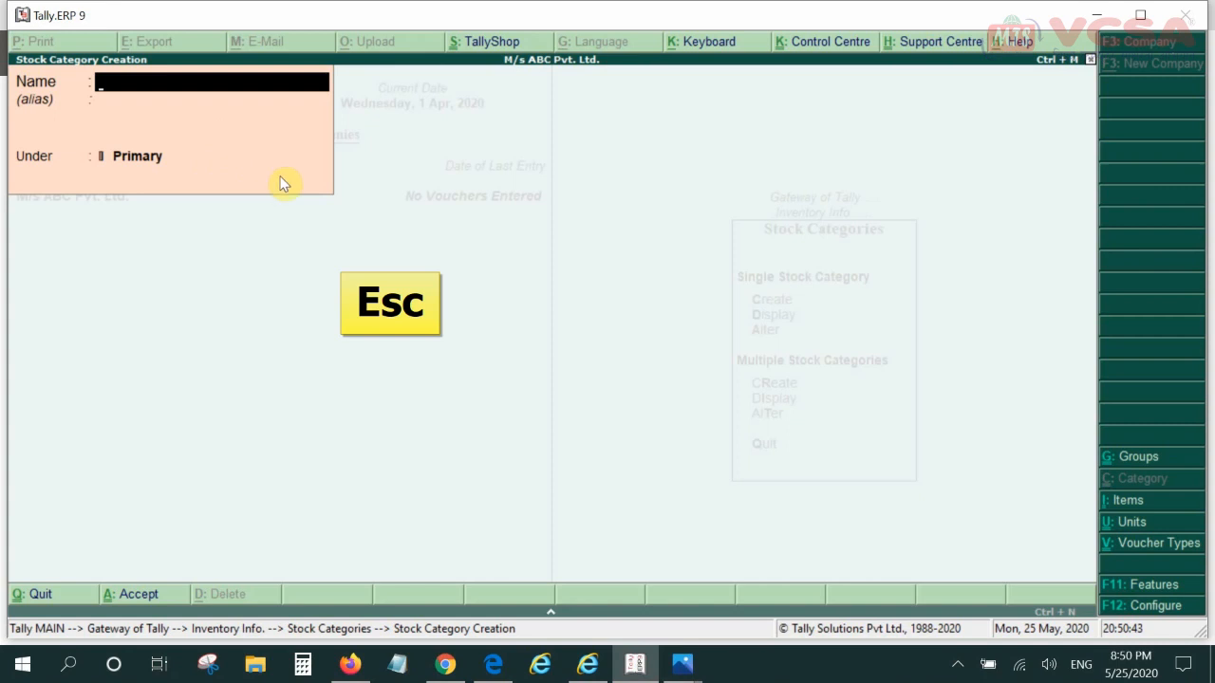
key(y)
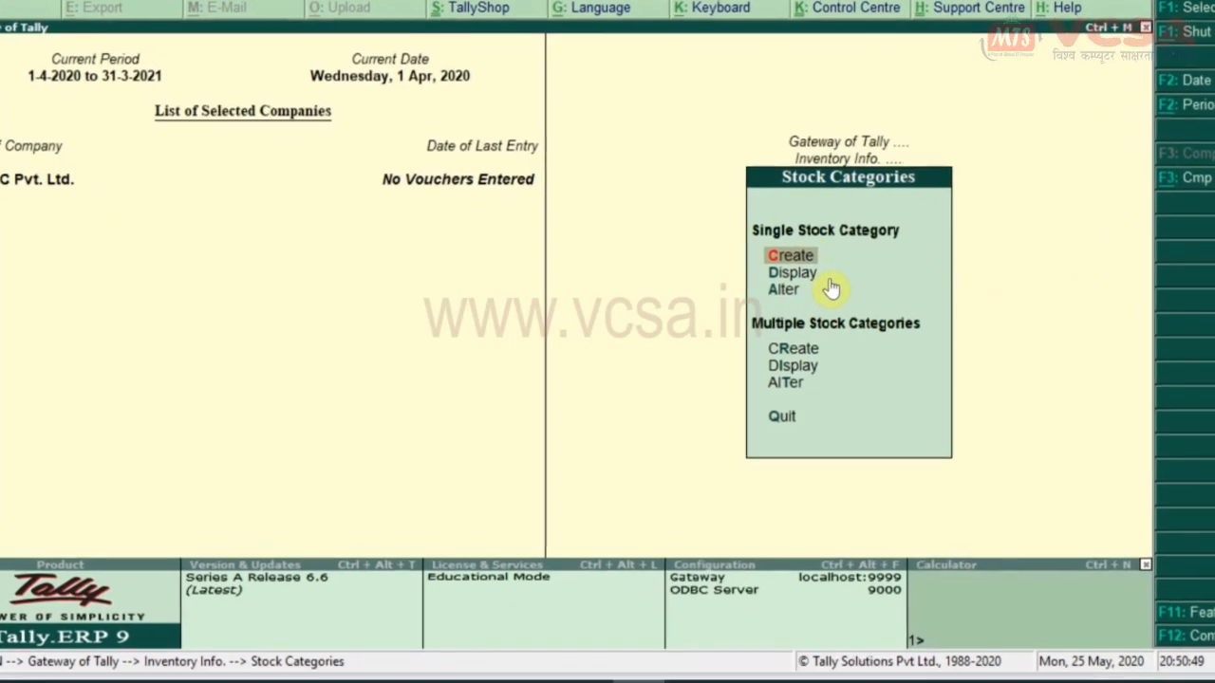
key(Escape)
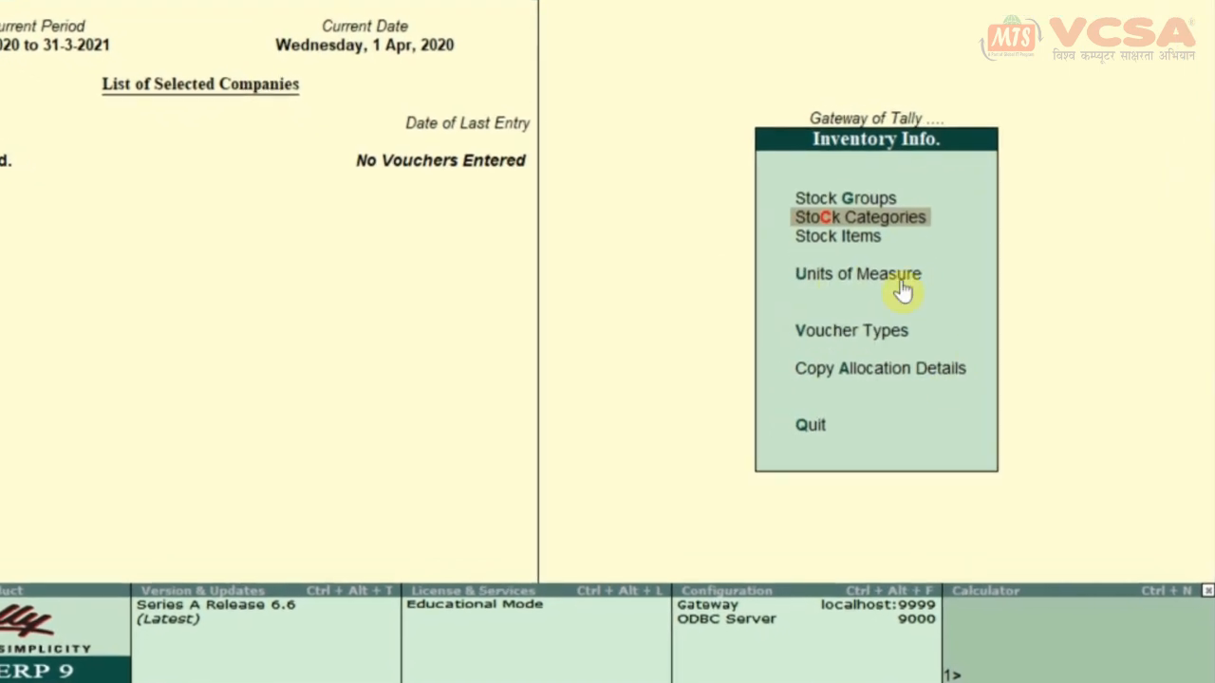
Step: Open unit creation from Units of Measure and check the units of measurement in the Photos image
click(900, 273)
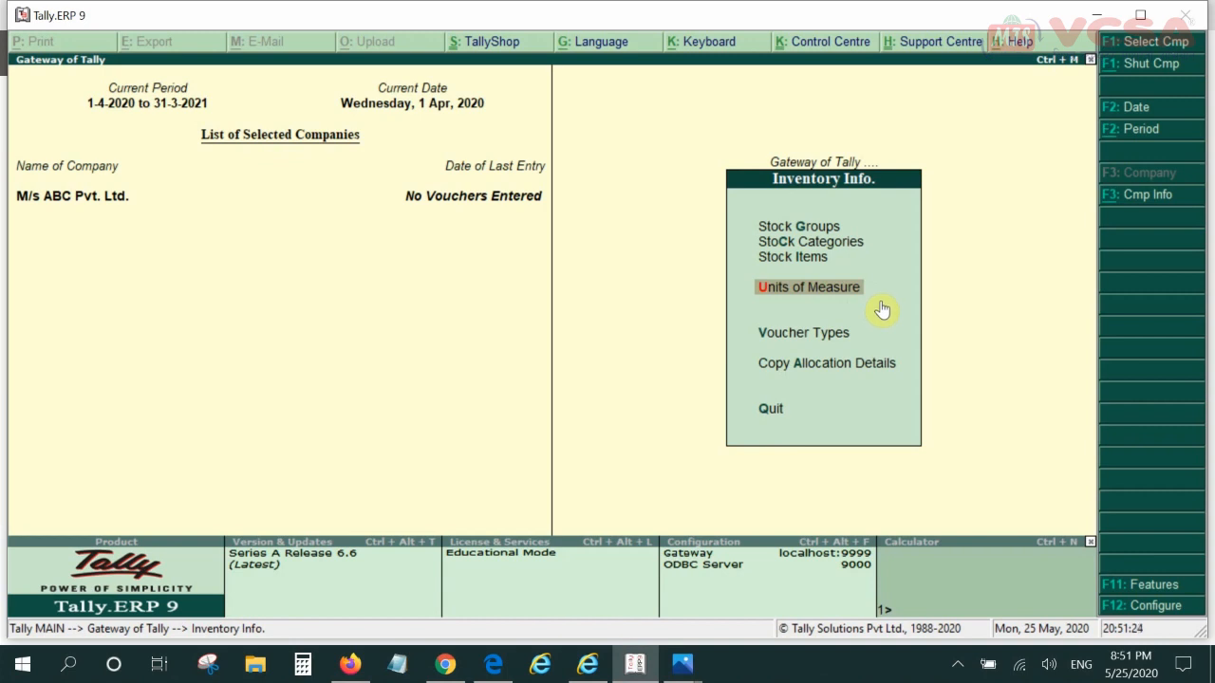
click(828, 288)
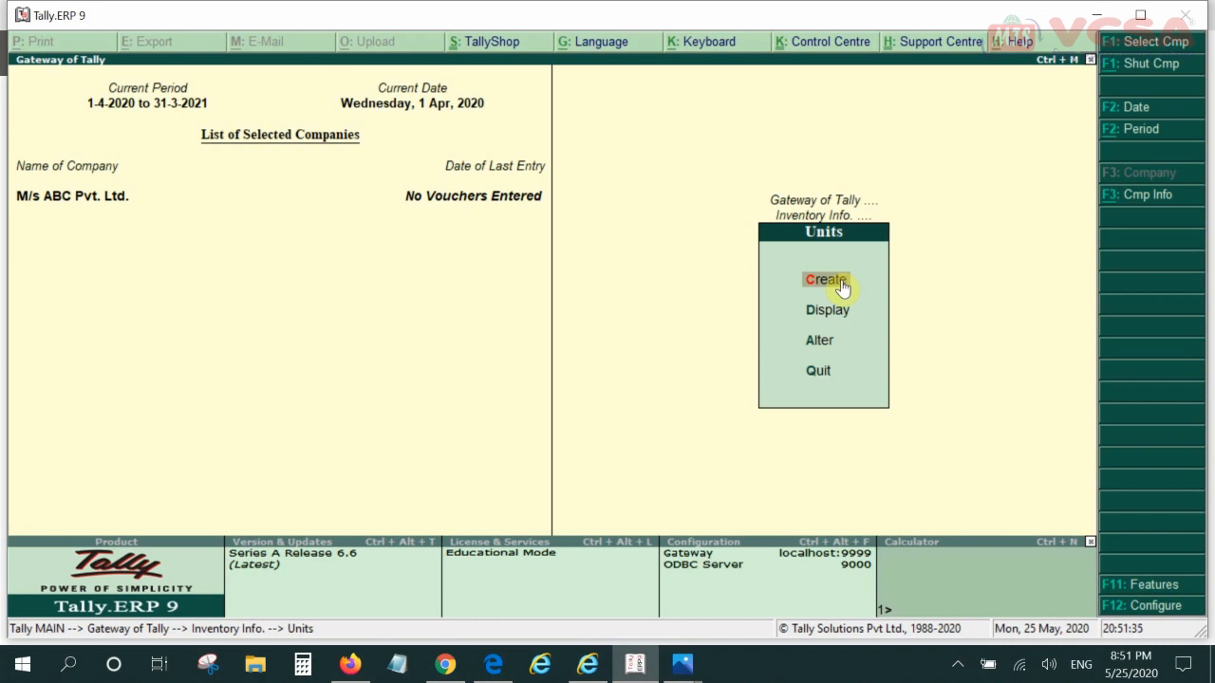
click(846, 285)
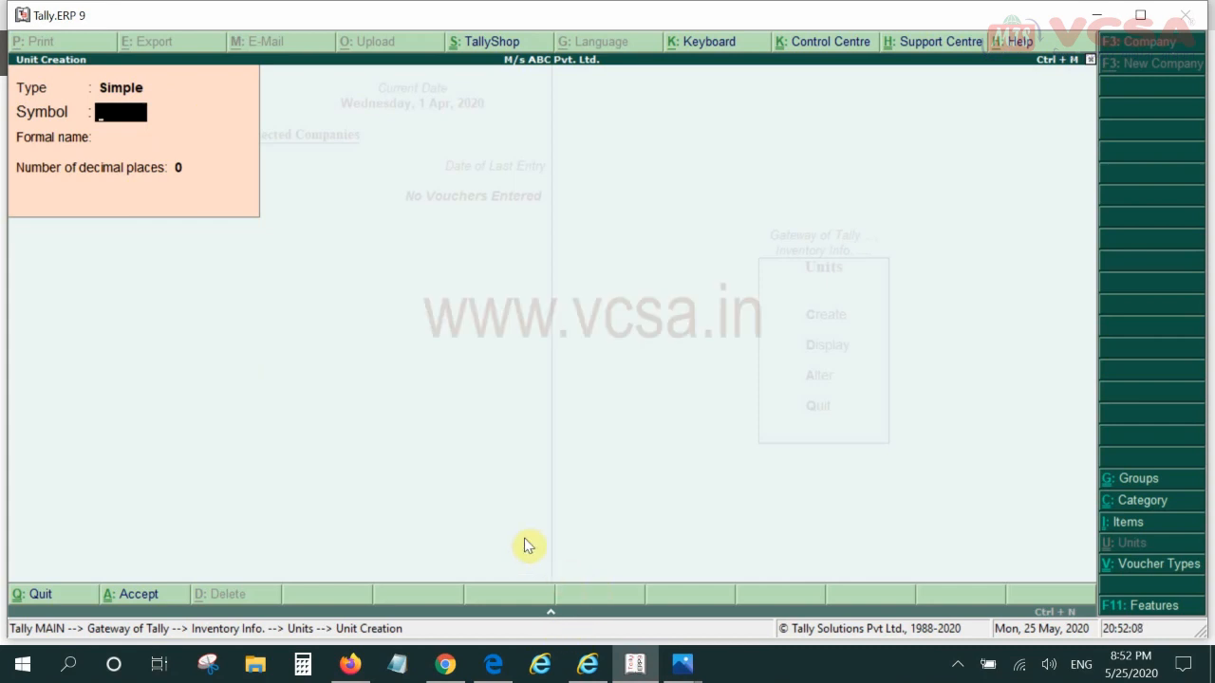
key(alt+Tab)
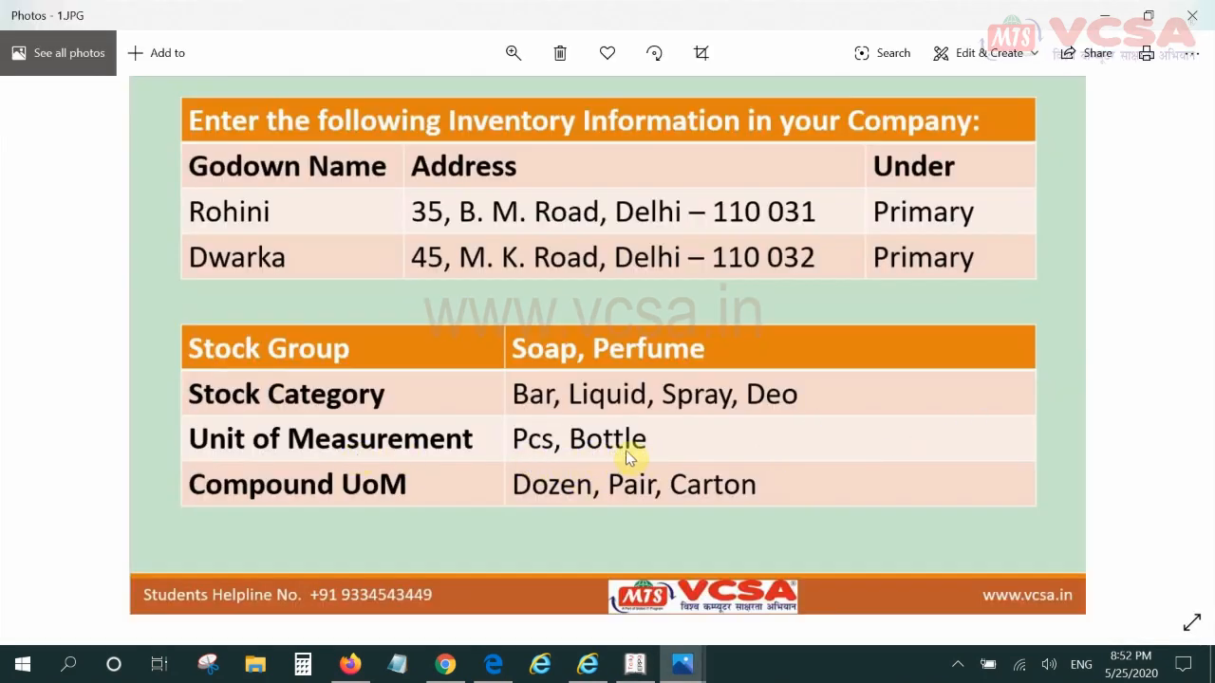
click(635, 663)
Step: Create a simple unit with symbol Pcs, formal name Pices, and 2 decimal places
text(Pcs)
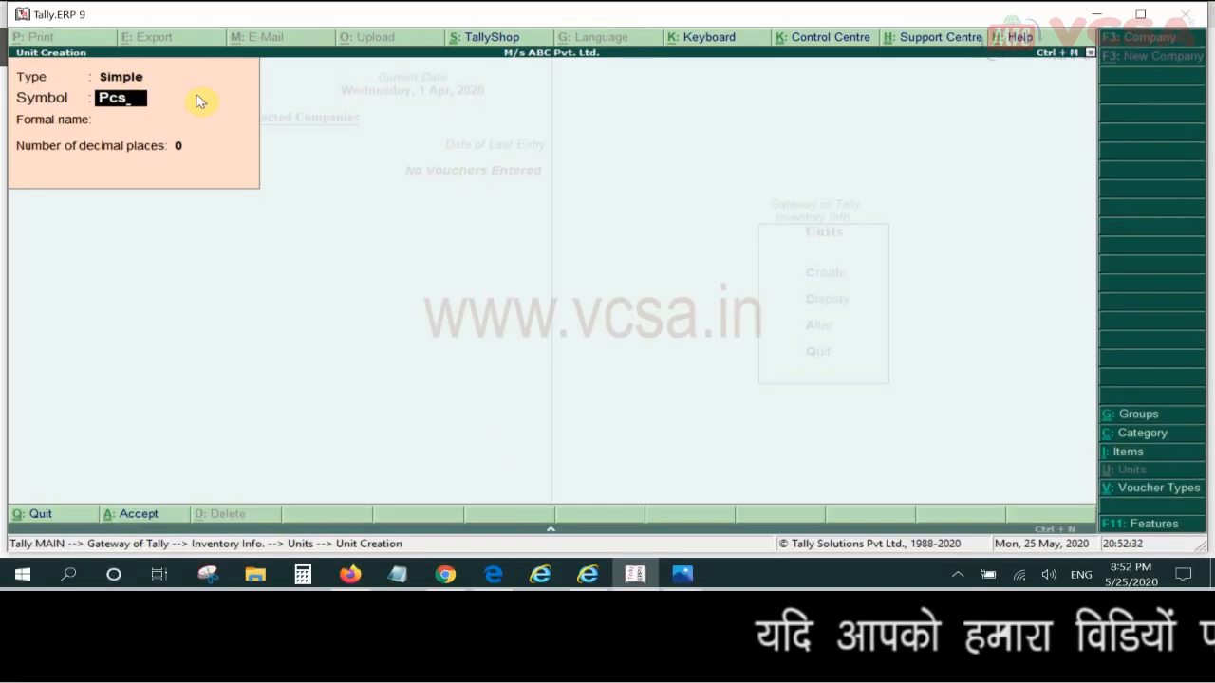
key(Return)
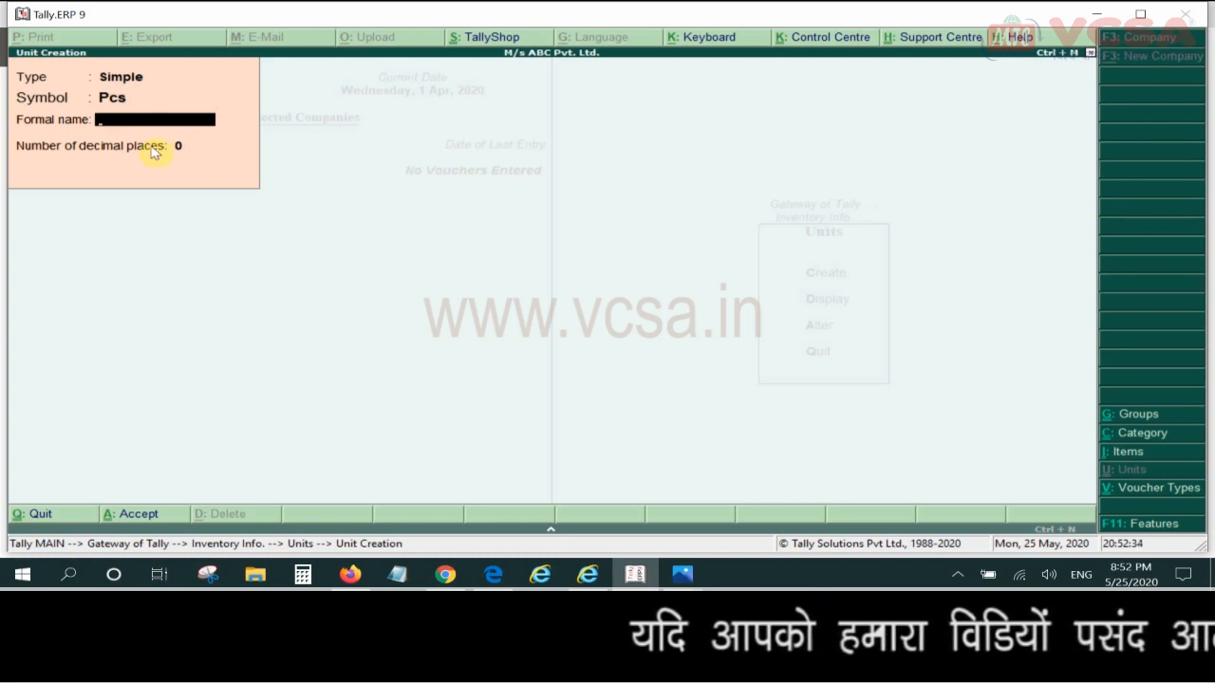
text(Pices)
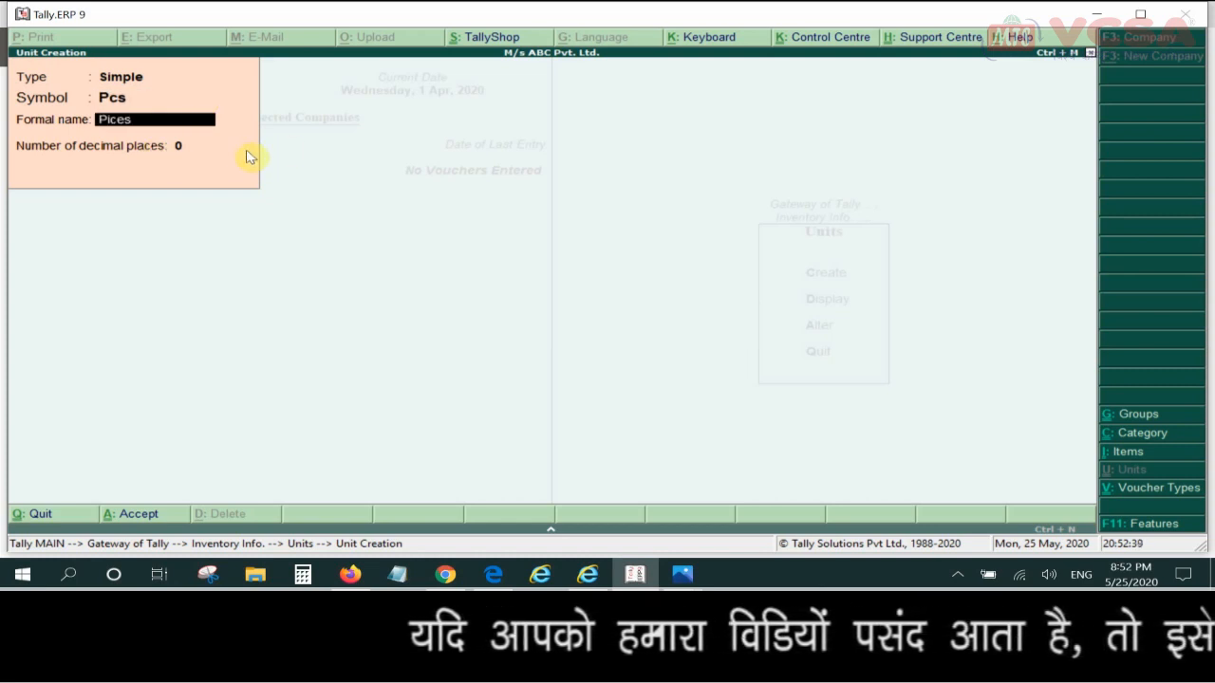
key(Return)
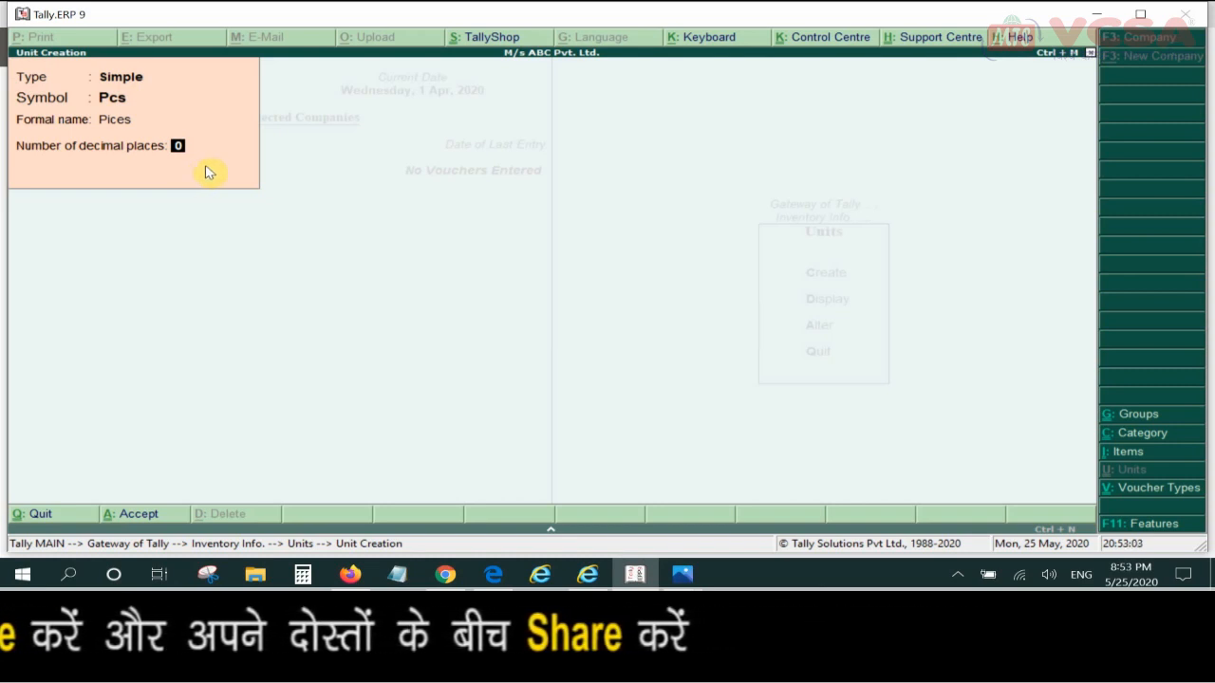
text(2)
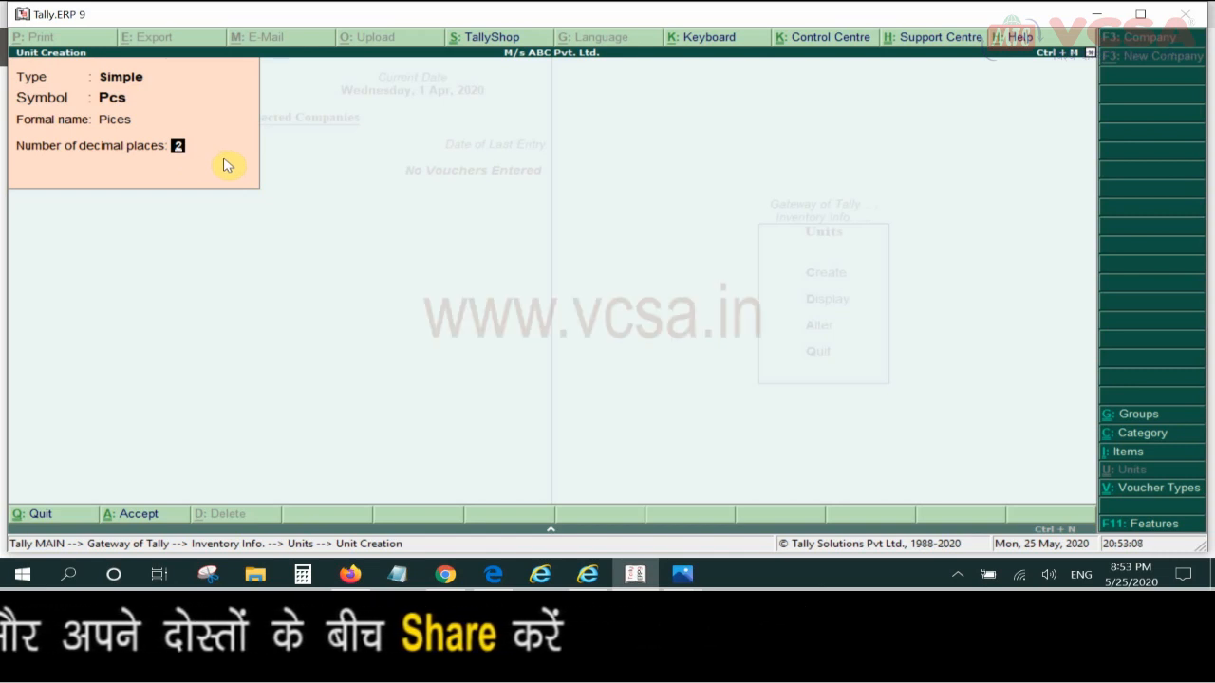
key(Return)
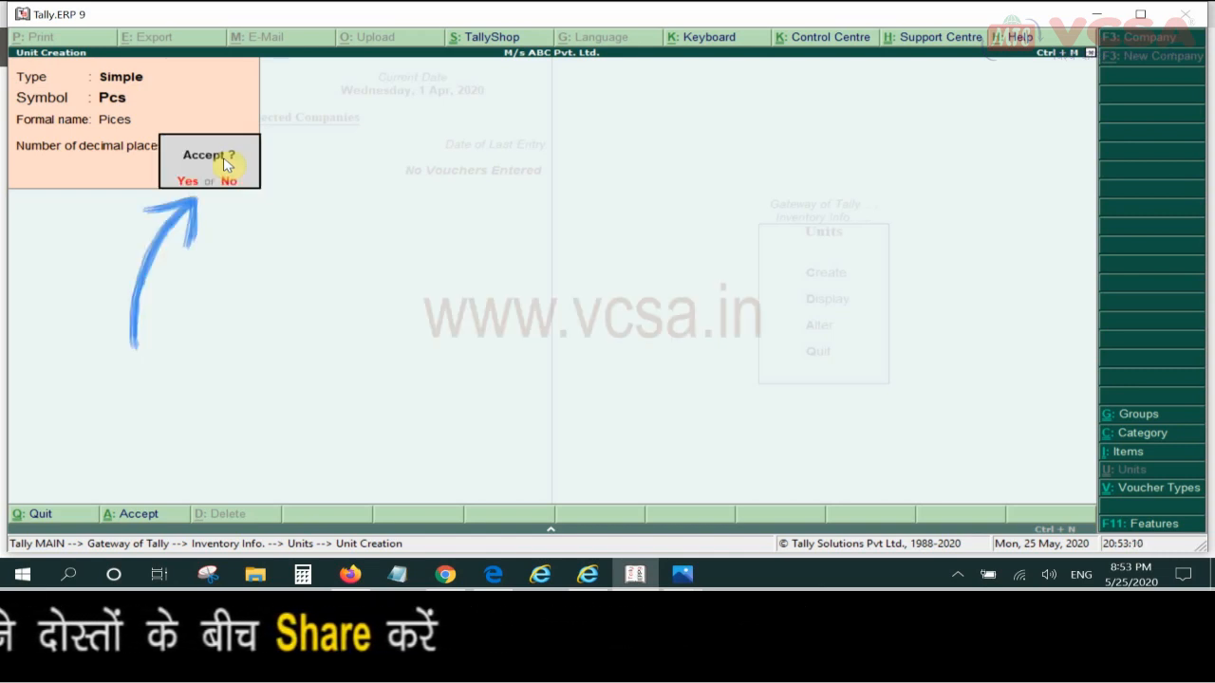
key(Return)
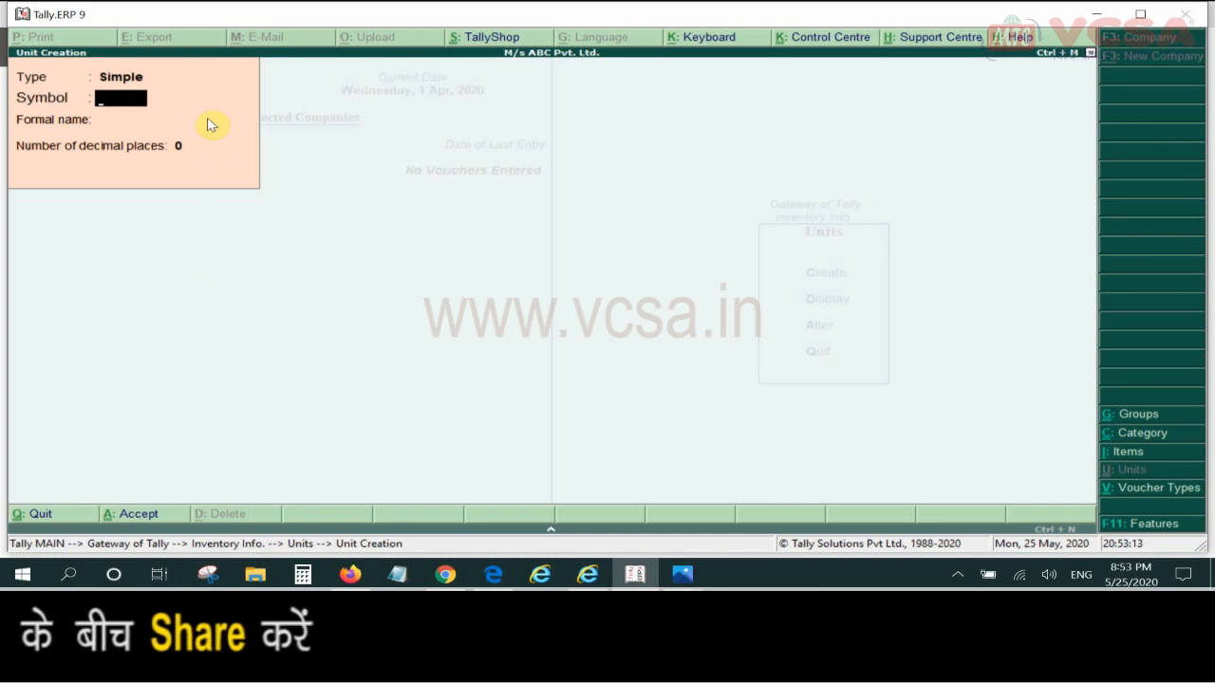
text(Bot)
key(BackSpace)
key(BackSpace)
key(BackSpace)
key(BackSpace)
text(Dozen)
key(BackSpace)
key(BackSpace)
key(BackSpace)
key(BackSpace)
key(BackSpace)
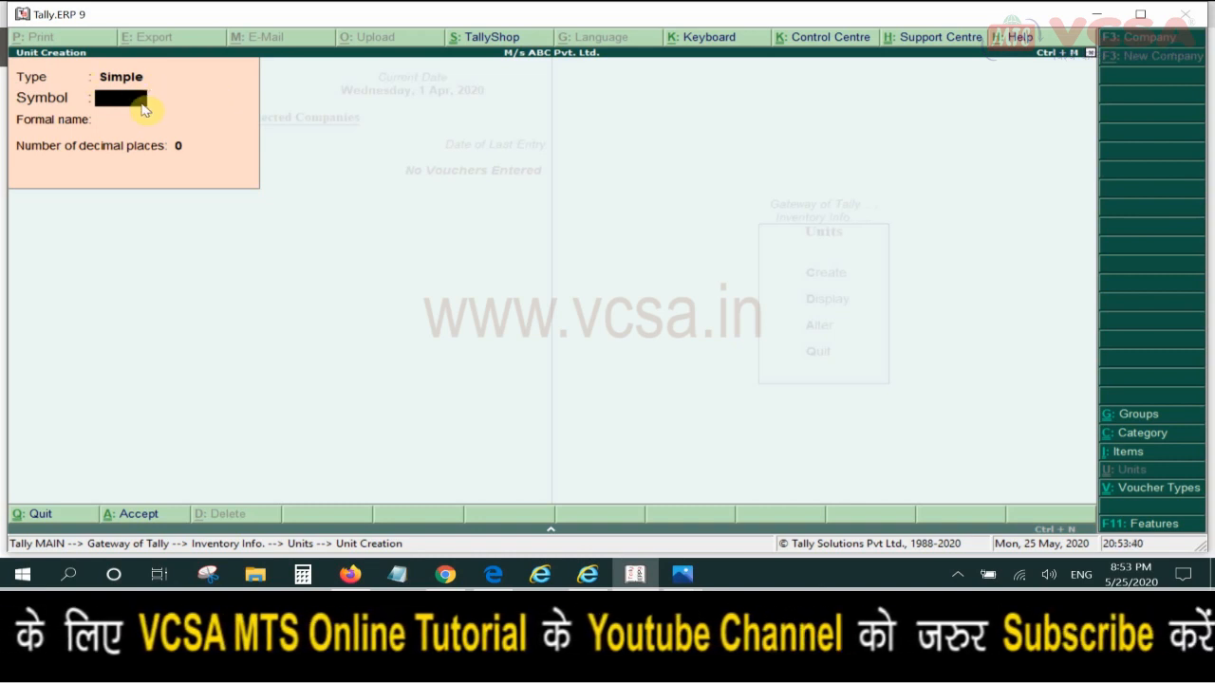
Step: Return to the type of the new unit and set it to Compound
key(BackSpace)
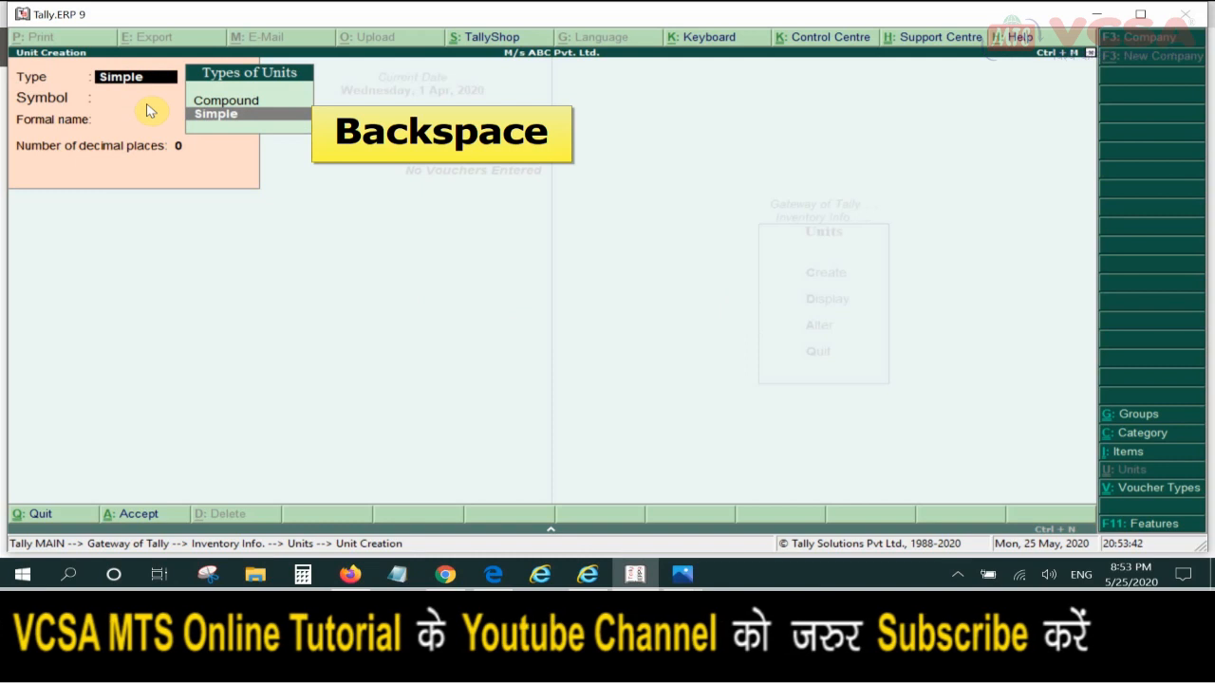
key(Up)
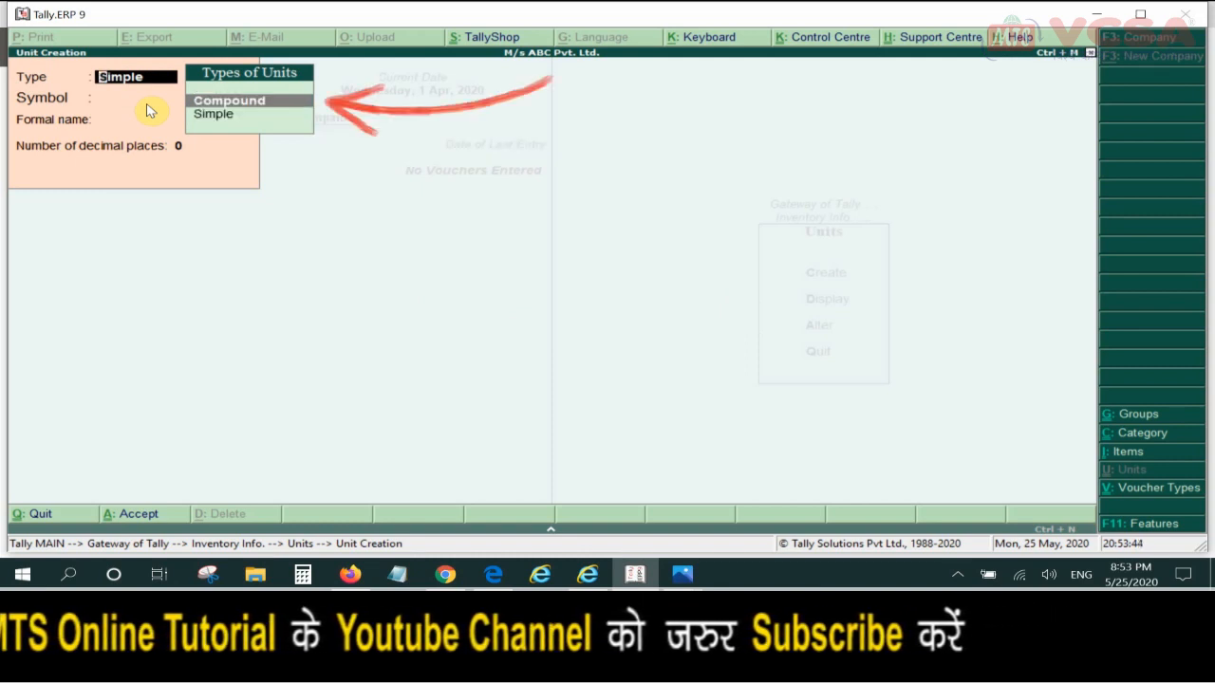
key(Down)
key(Up)
key(Down)
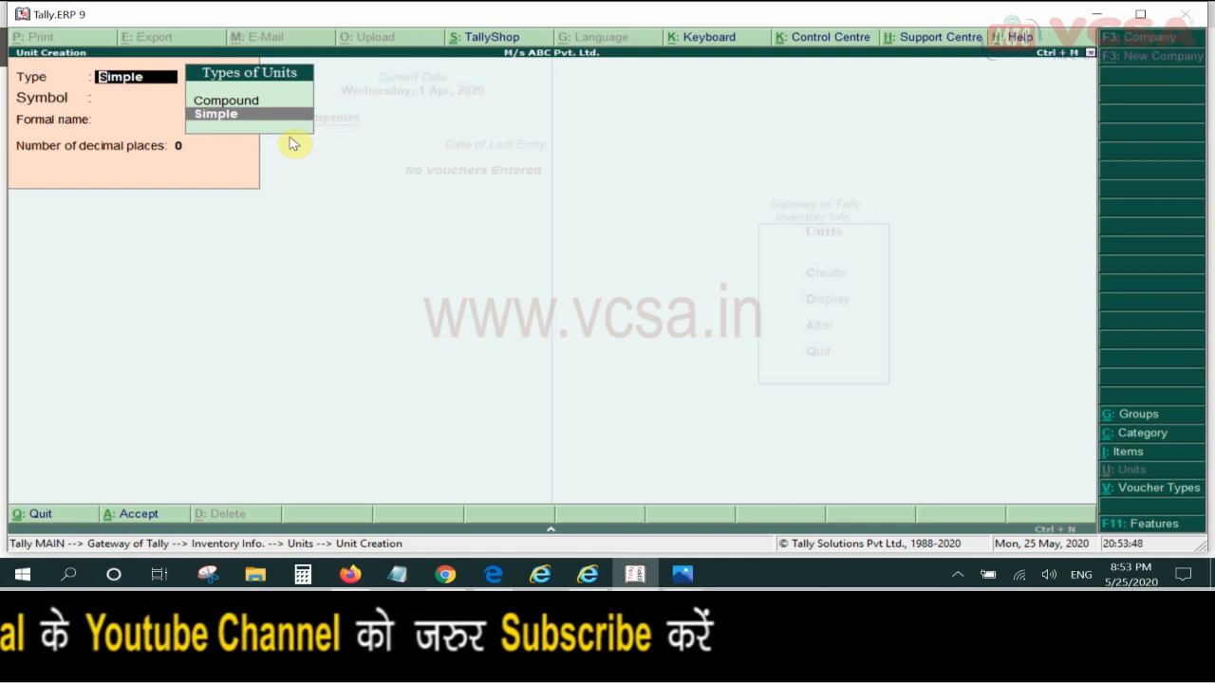
key(Up)
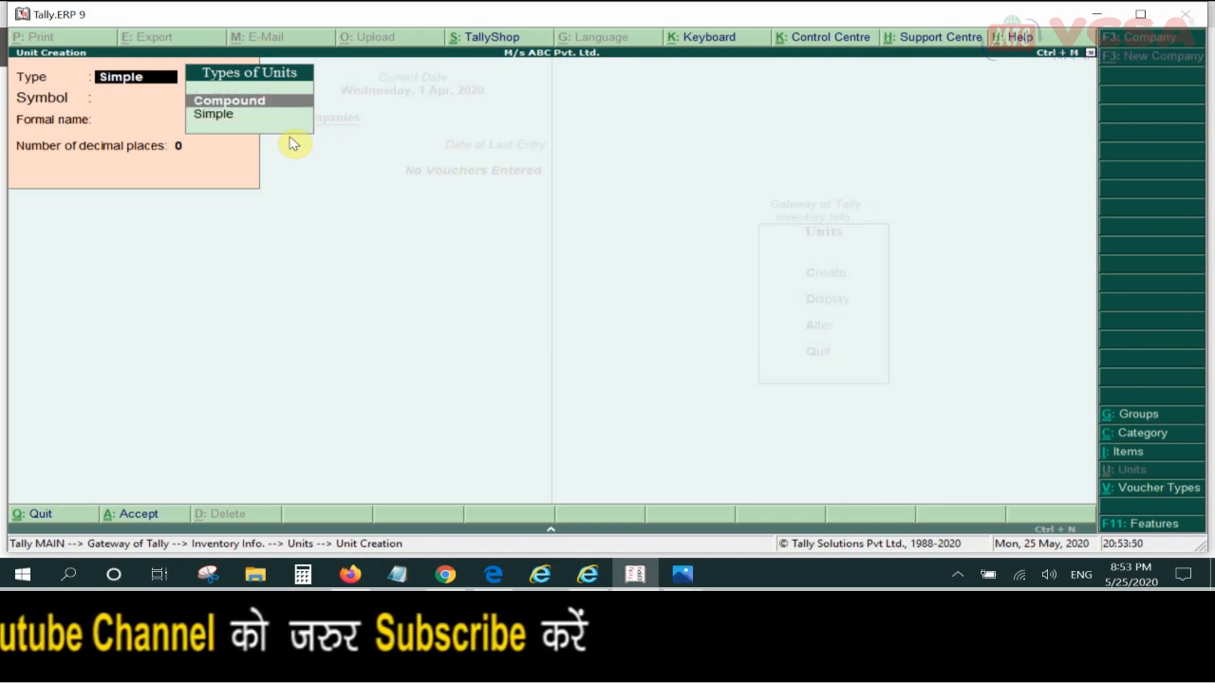
key(Return)
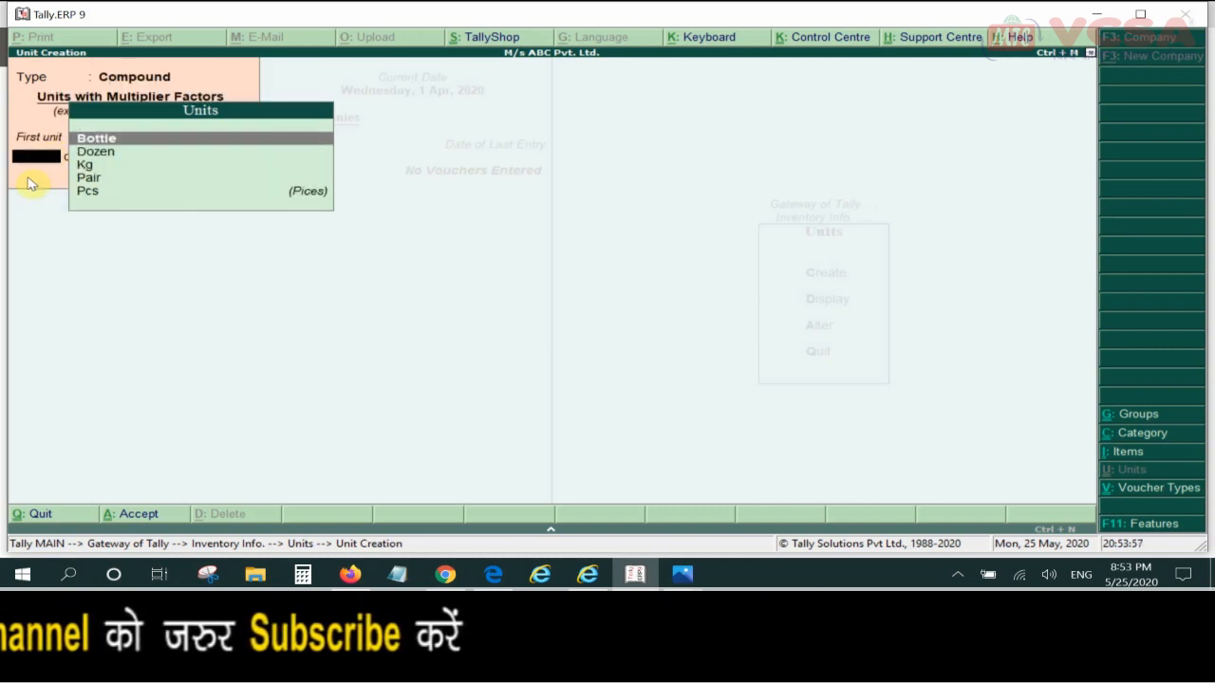
Step: Define the compound unit with Dozen as first unit, conversion 12, and Pcs as second unit
click(121, 155)
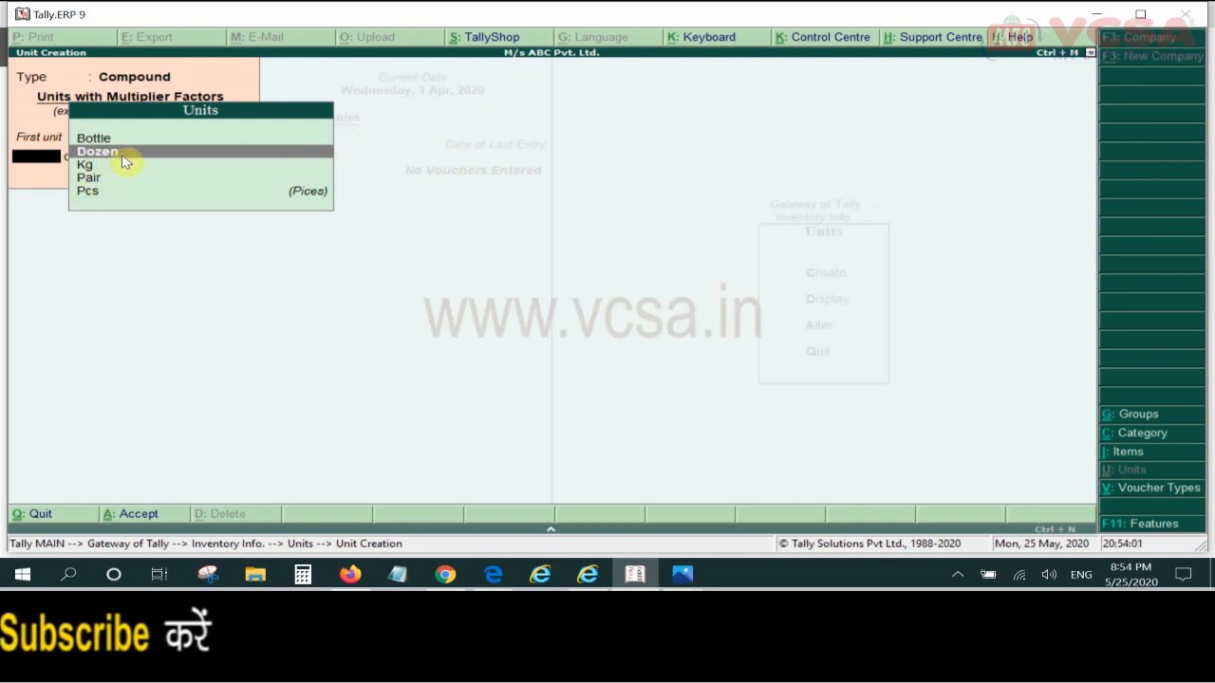
click(123, 160)
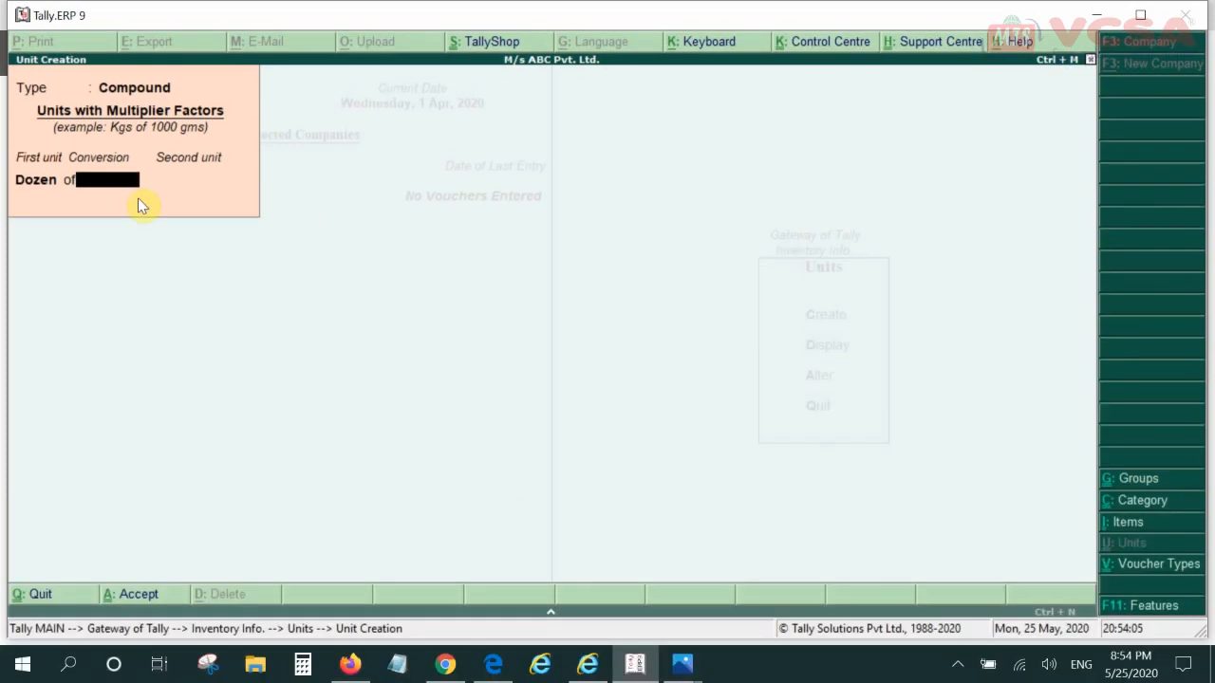
text(12)
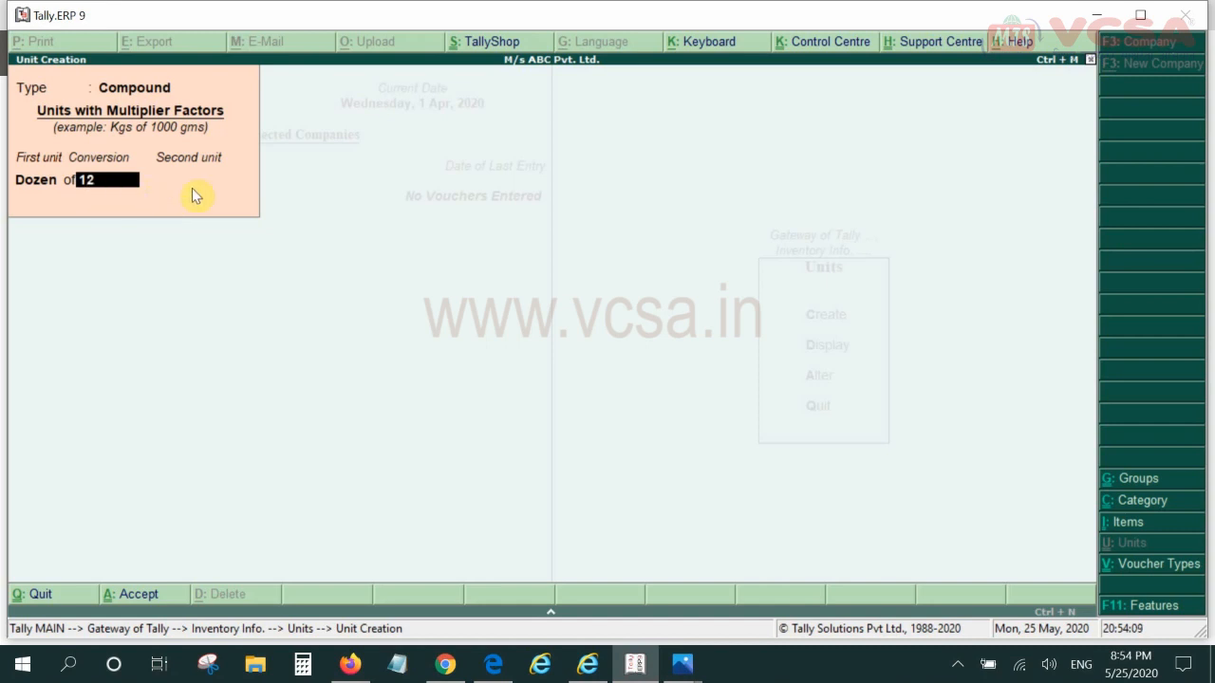
key(Return)
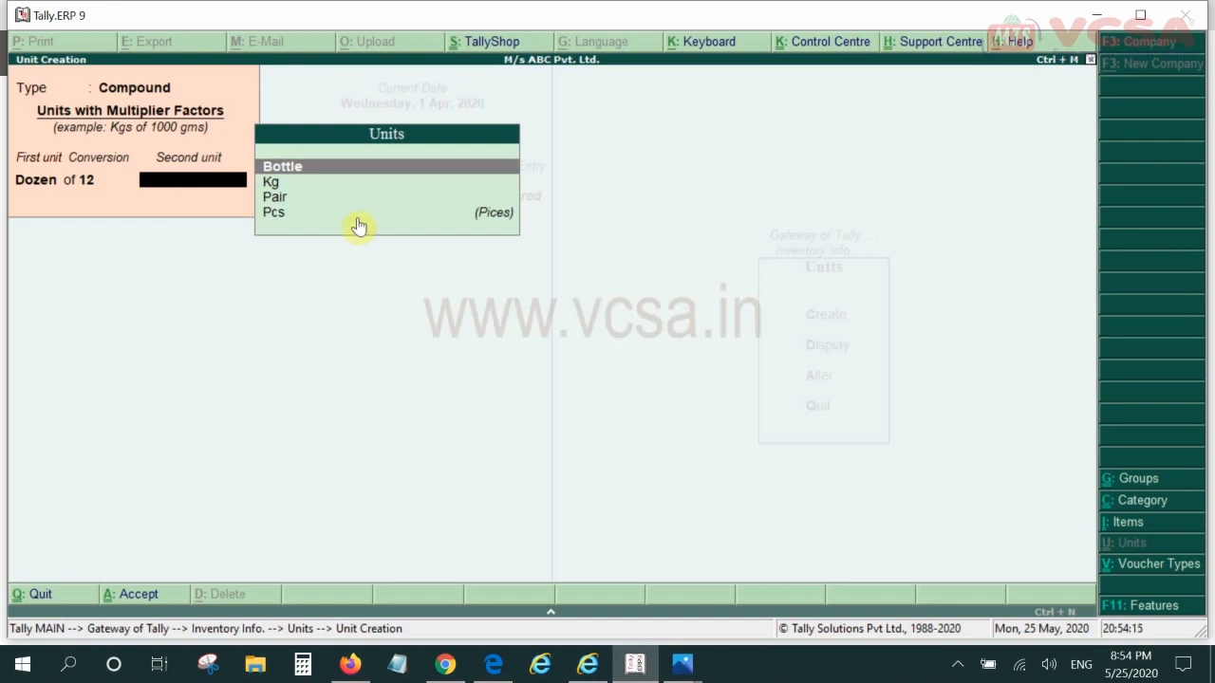
click(287, 214)
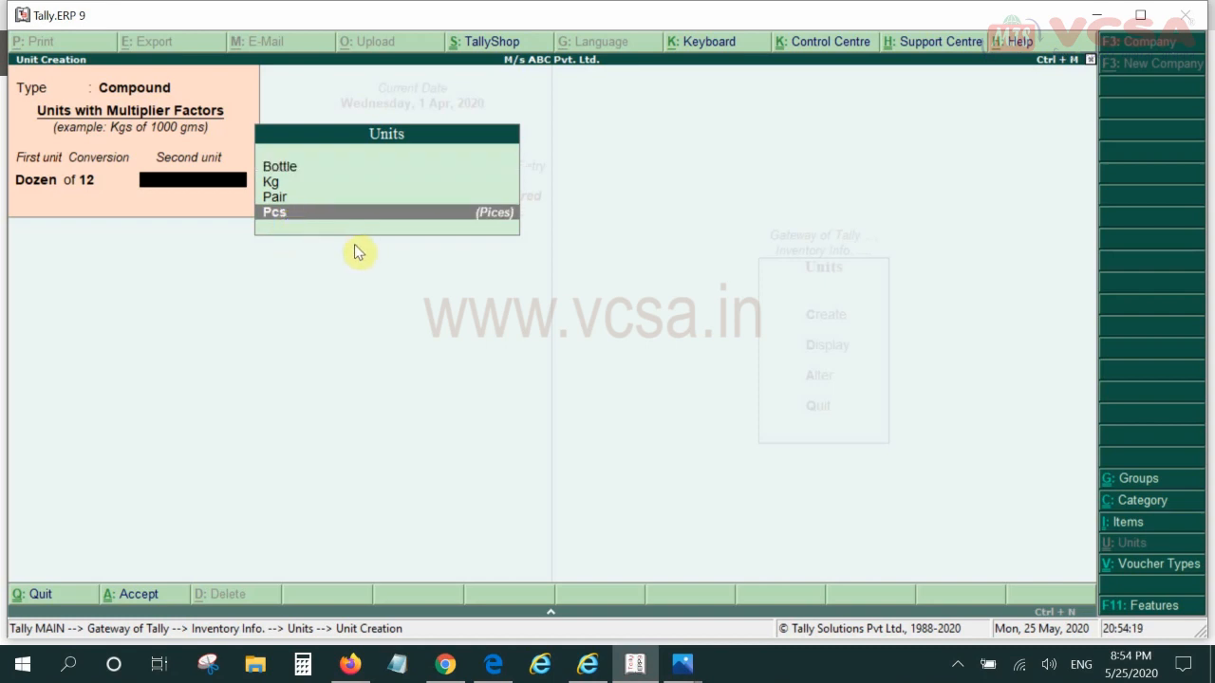
key(Return)
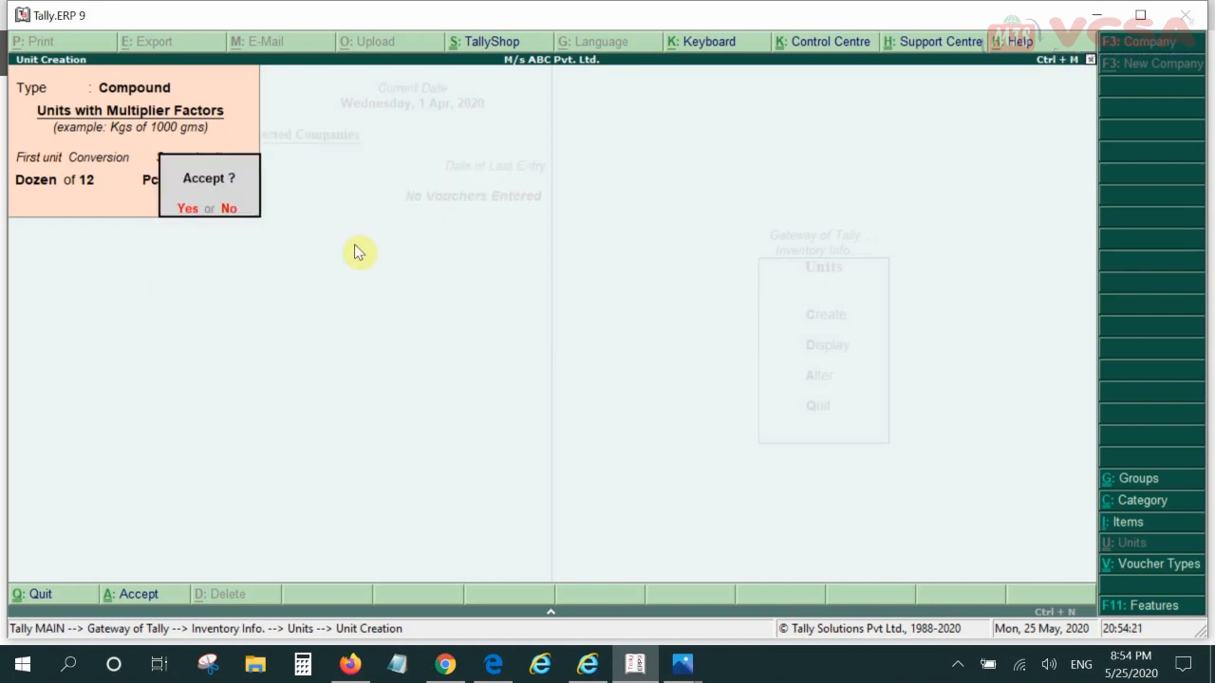
key(n)
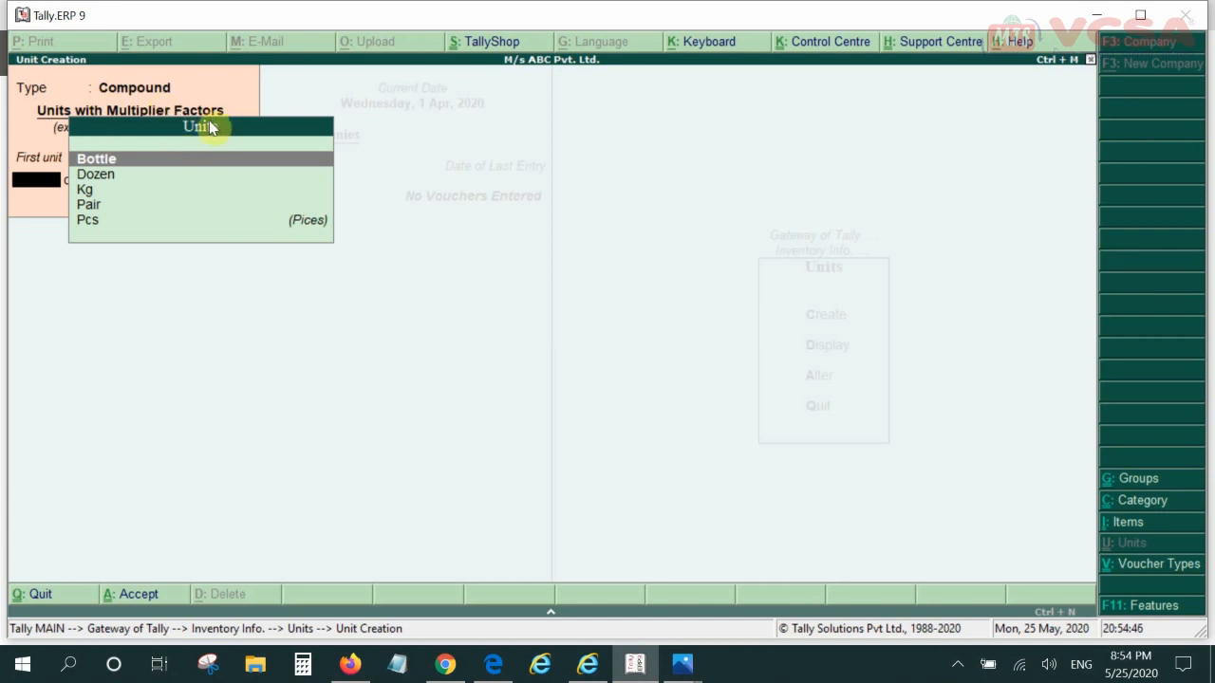
Step: Leave unit creation and display the details of the Dozen unit
key(Escape)
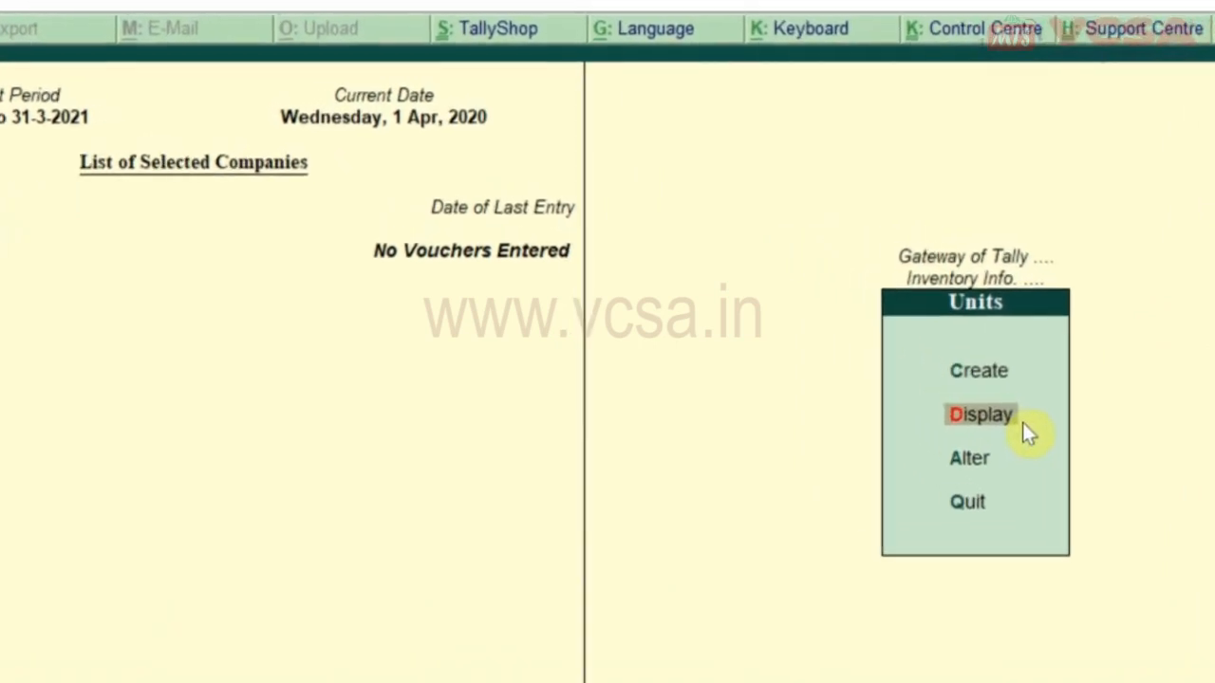
click(1050, 441)
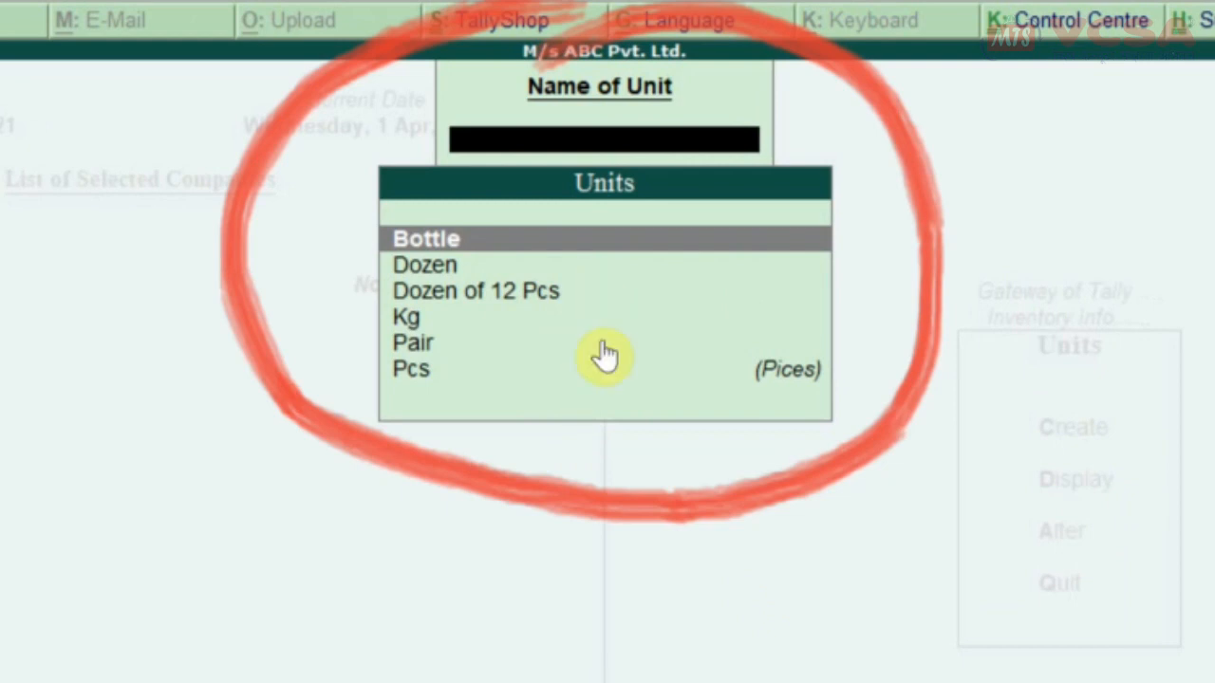
key(Down)
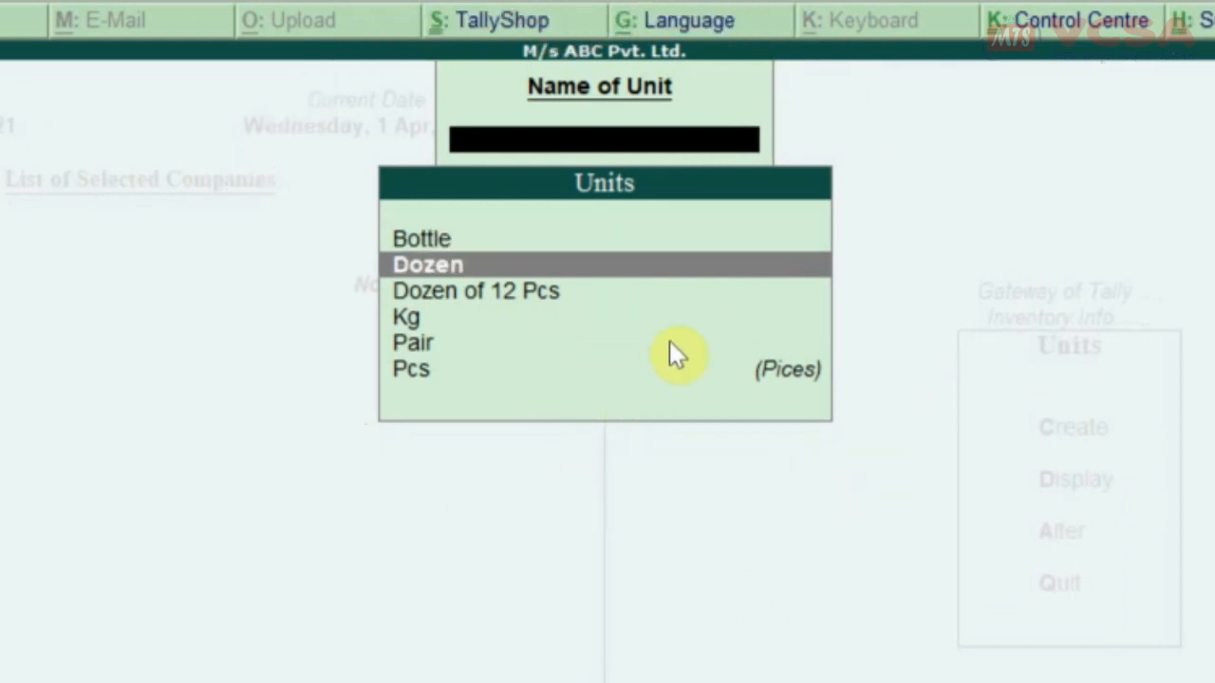
key(Return)
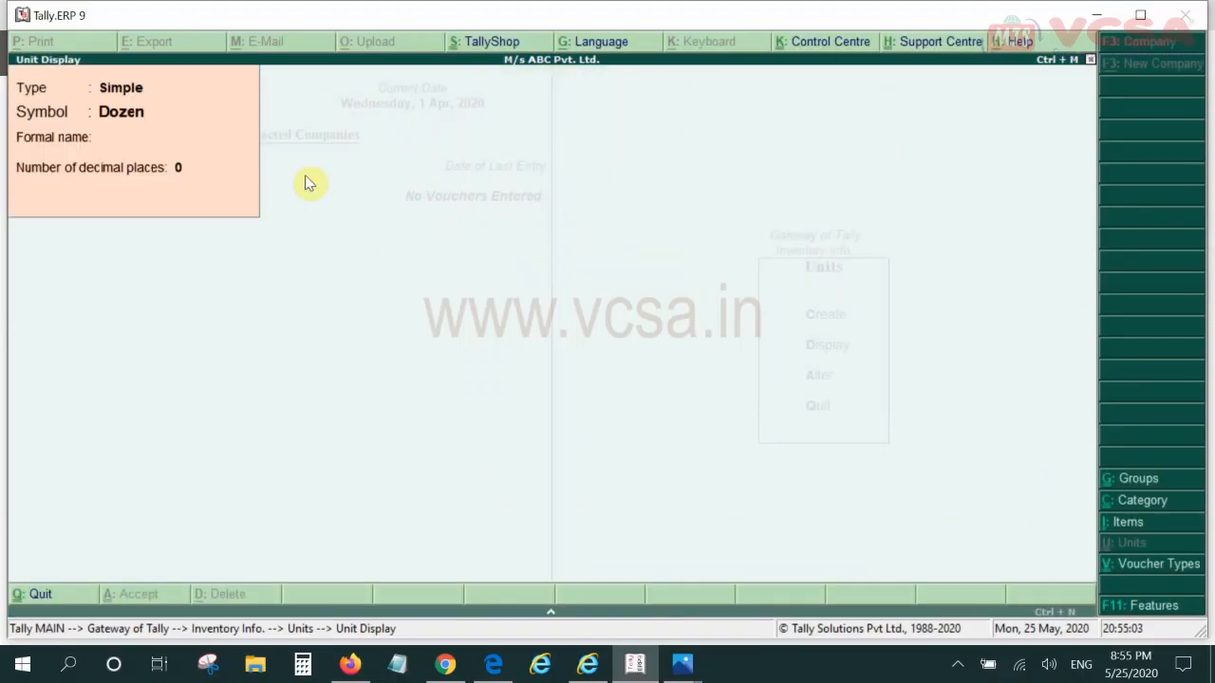
key(Escape)
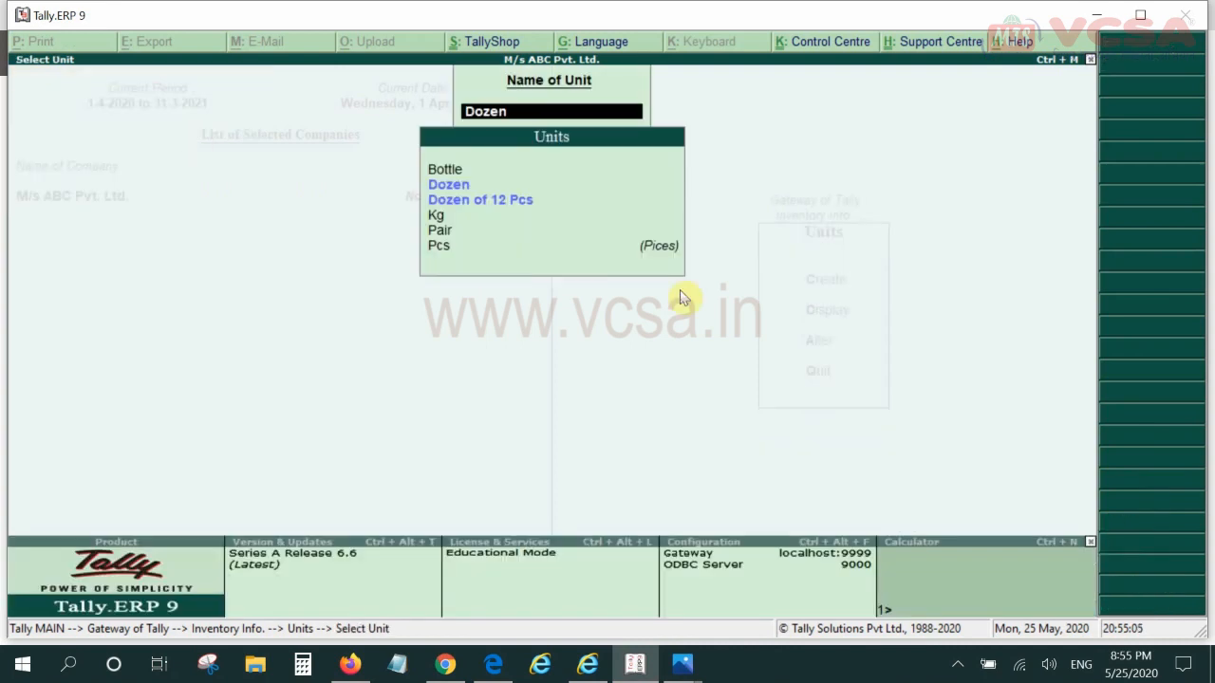
Step: Display the details of the compound unit Dozen of 12 Pcs, and return to the Units options
click(500, 204)
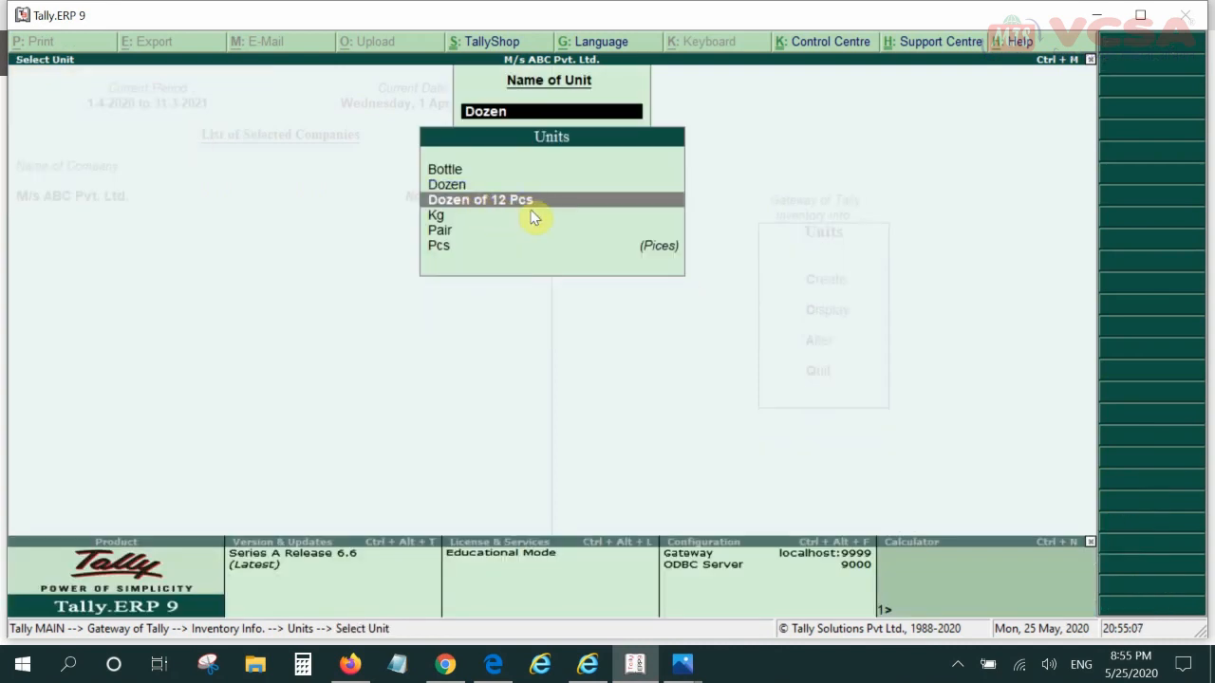
key(Return)
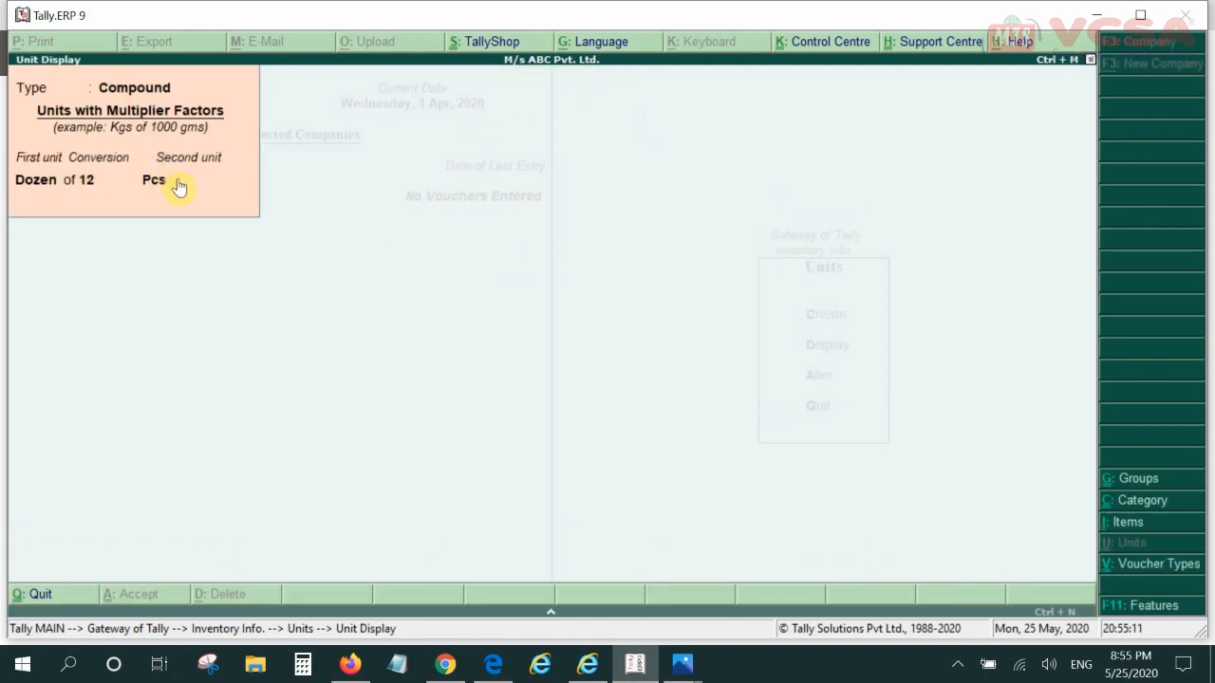
key(Escape)
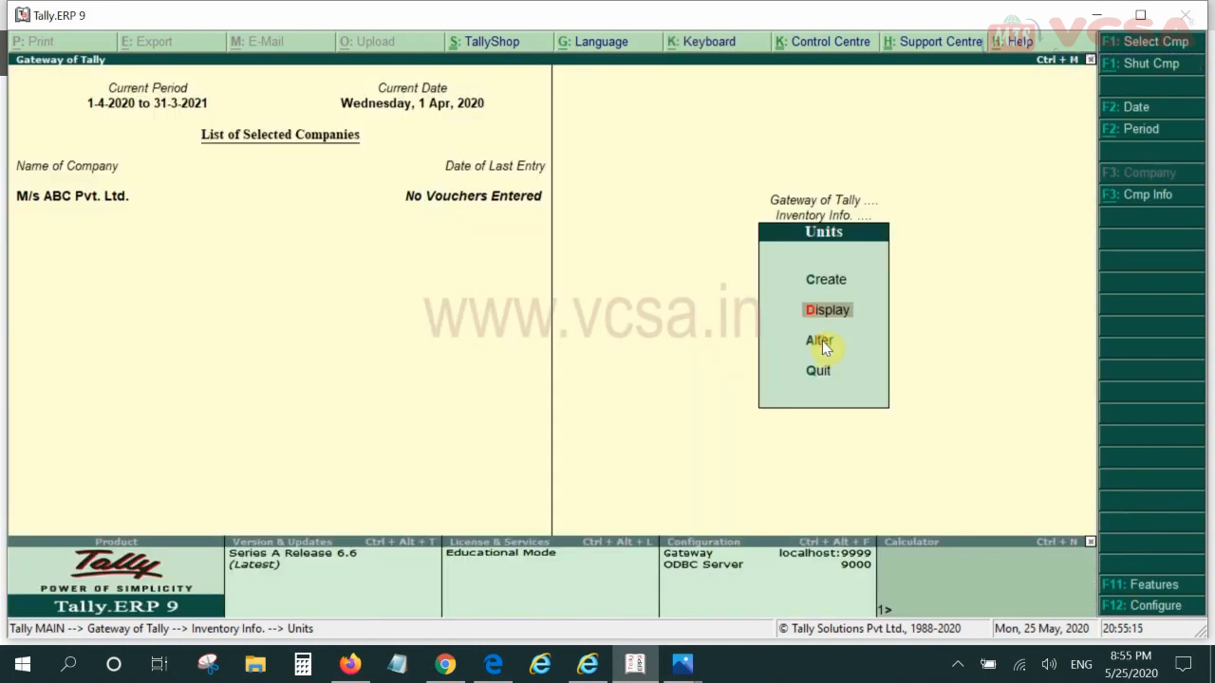
Step: View the list of units available for alteration, and return to Inventory Info
key(Down)
key(Return)
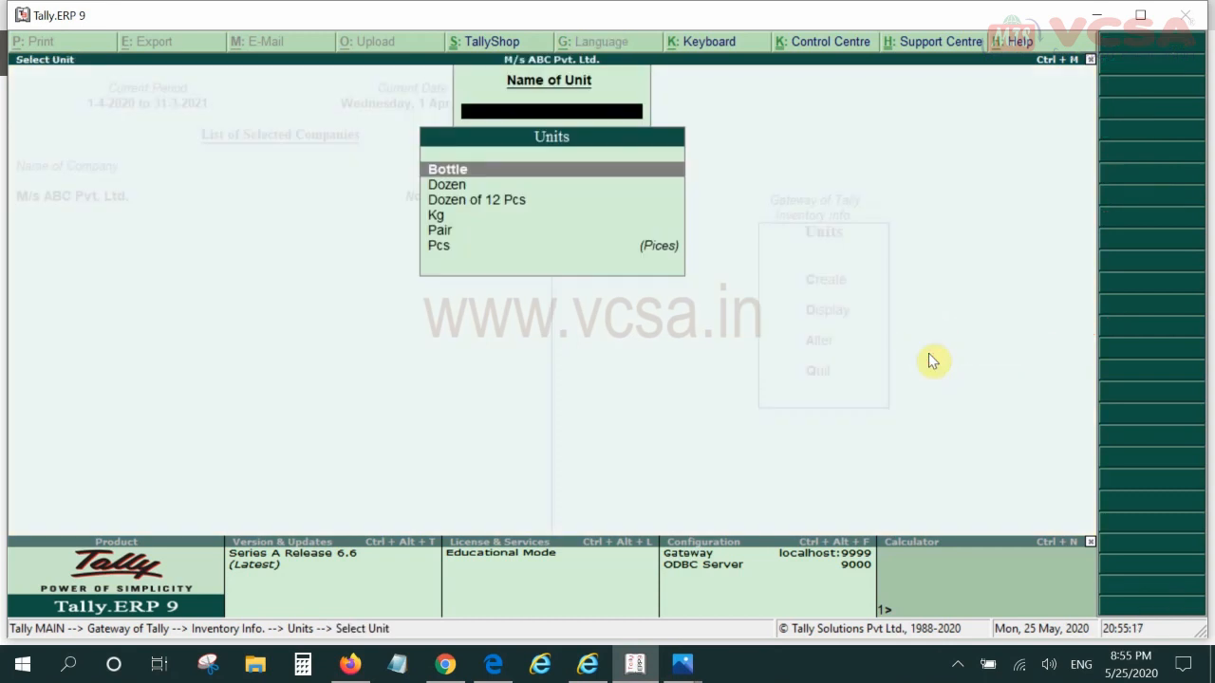
key(Escape)
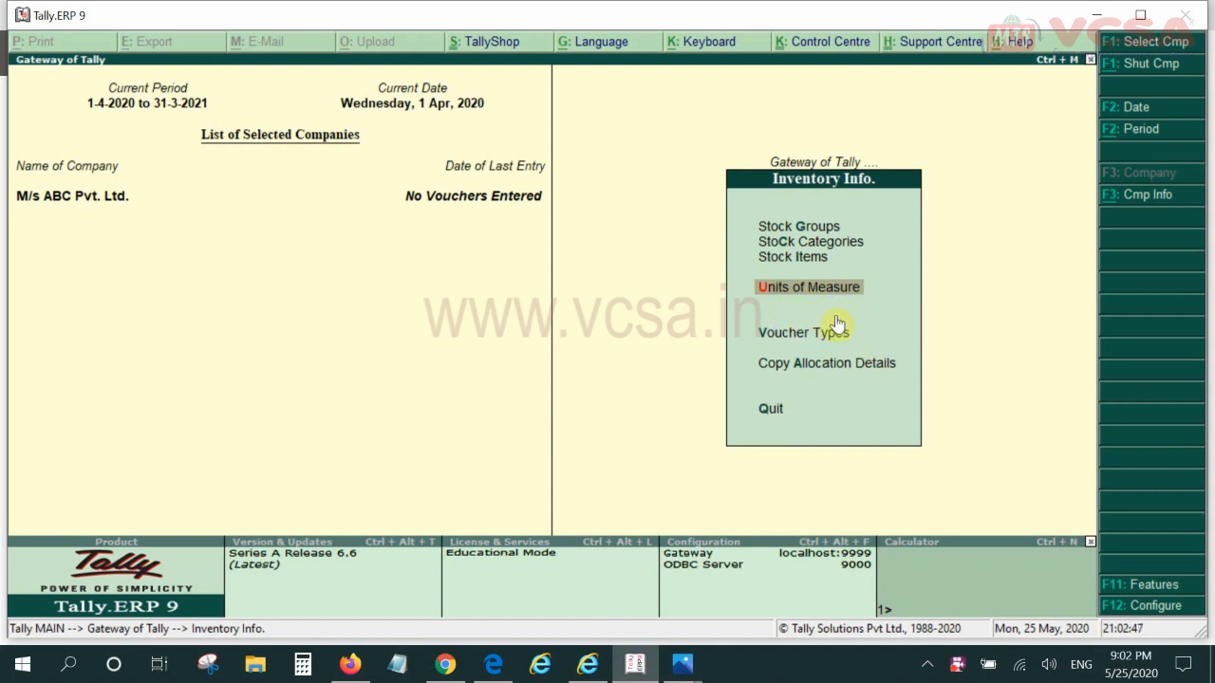
Step: Set Maintain multiple Godowns to Yes in the company's inventory features, save, and return to Inventory Info
key(F11)
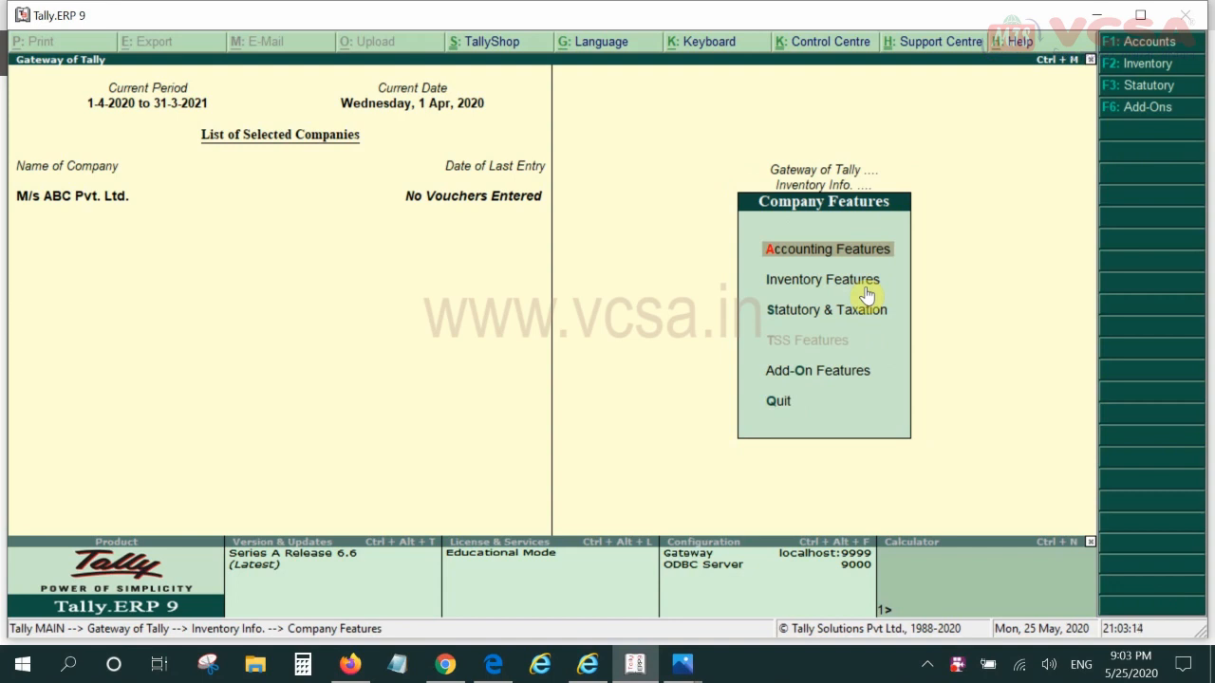
key(F2)
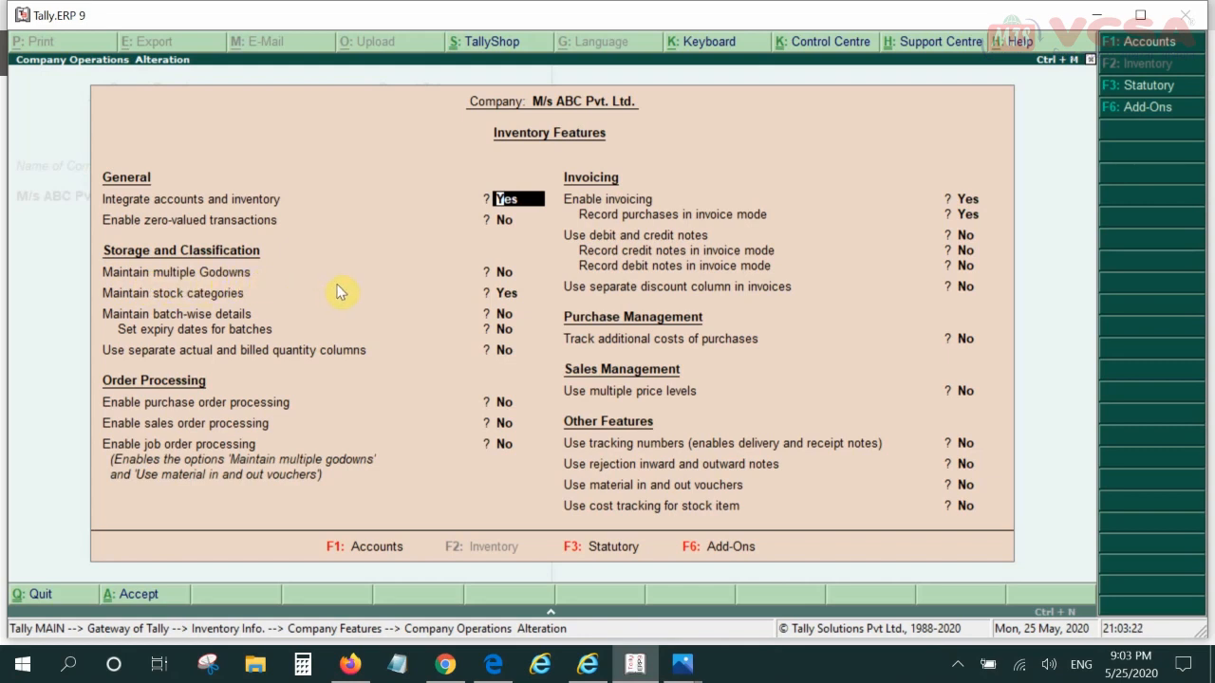
click(517, 273)
key(y)
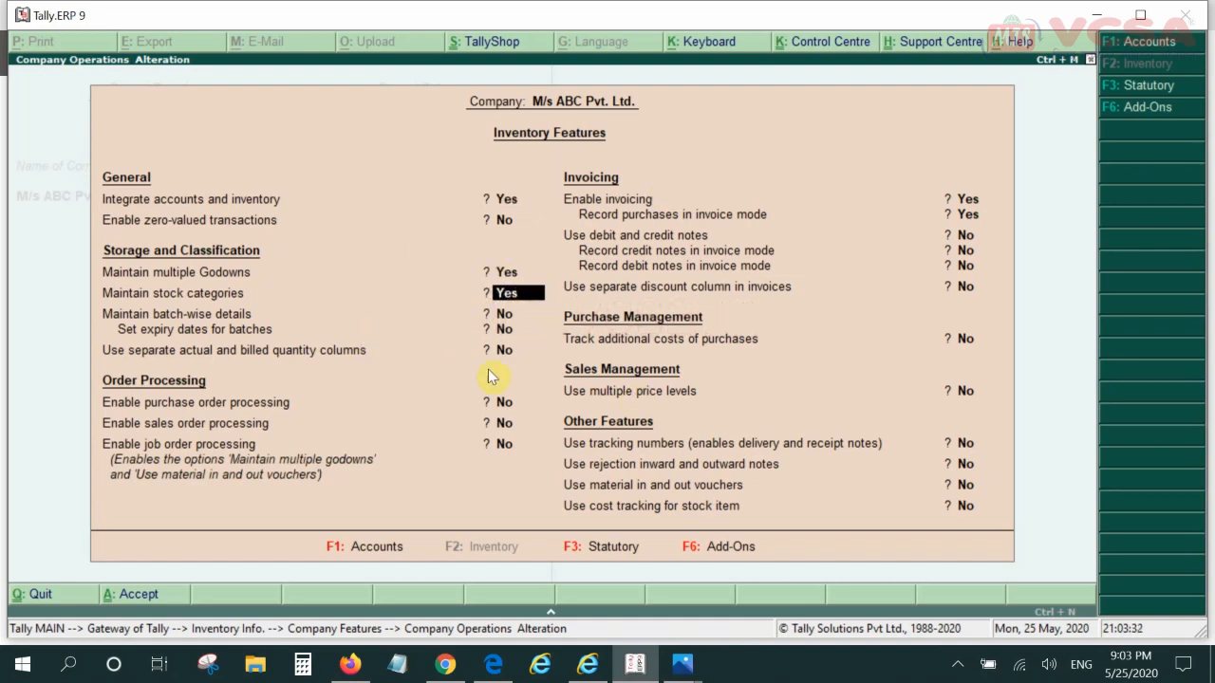
key(ctrl+a)
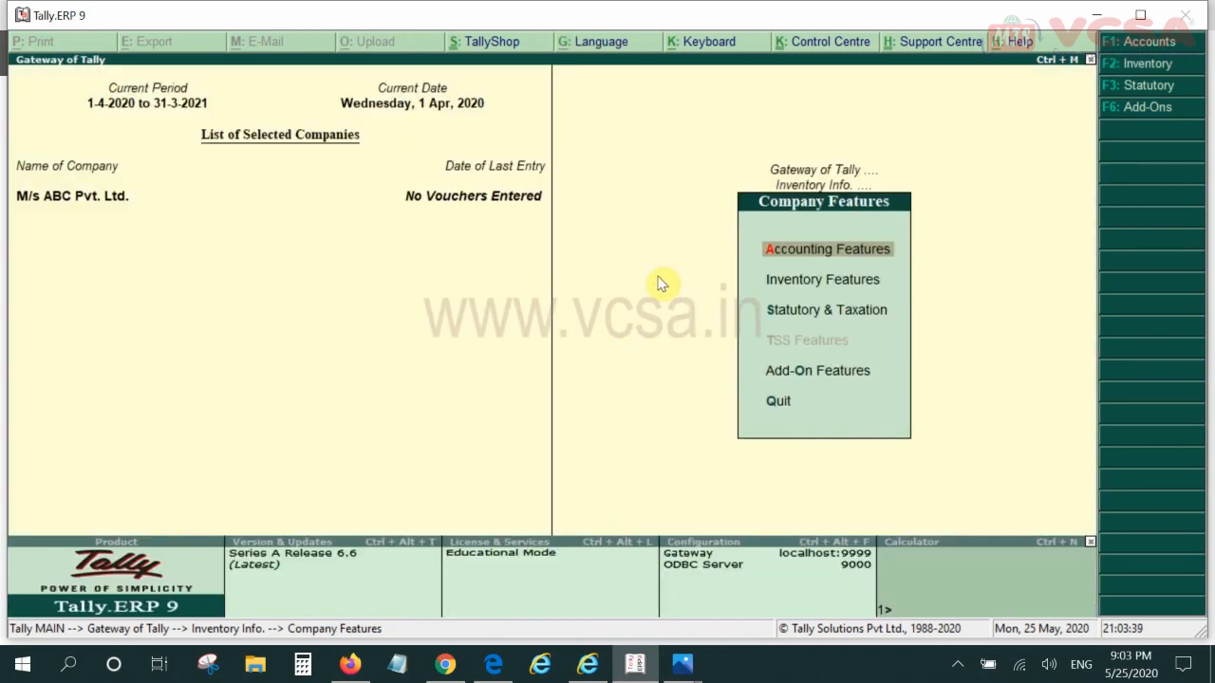
key(Escape)
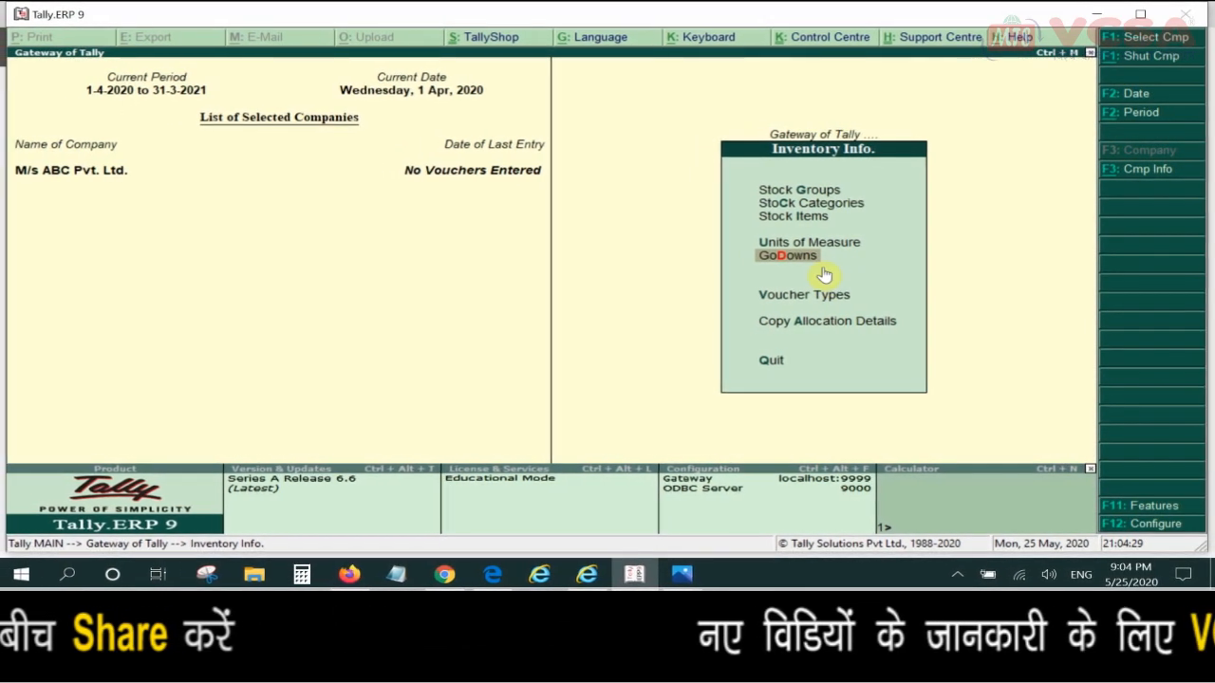
Step: Open single godown creation and check the godown names and addresses in the Photos image
key(d)
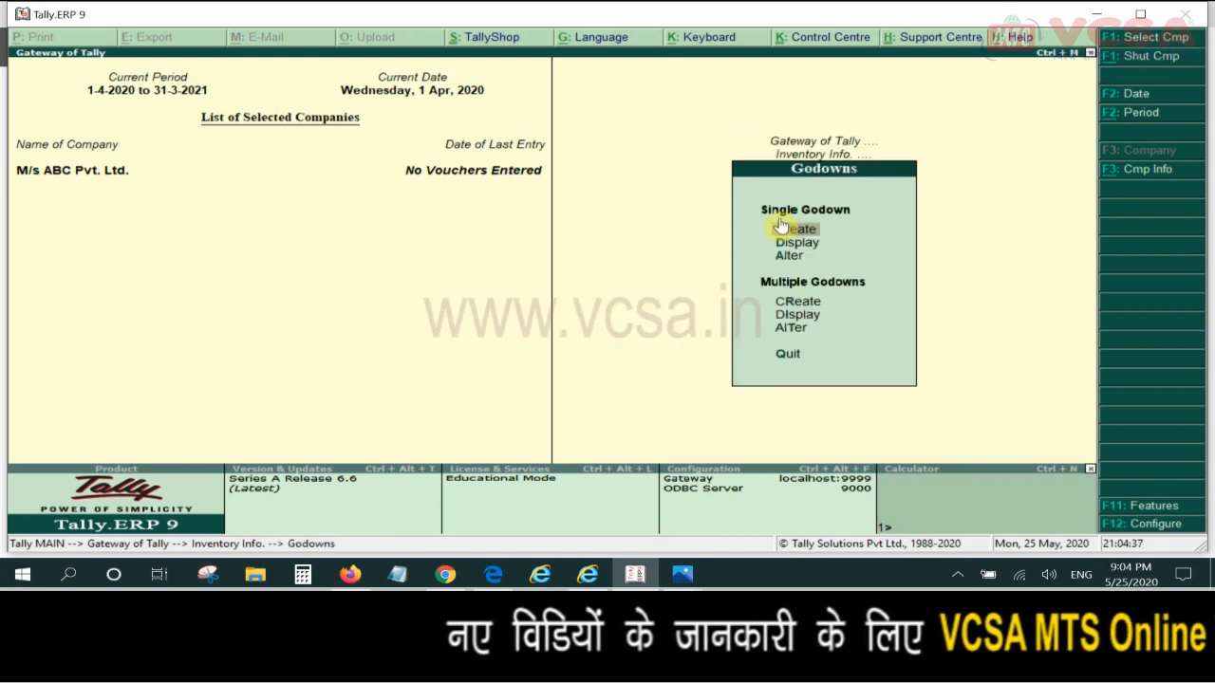
click(841, 236)
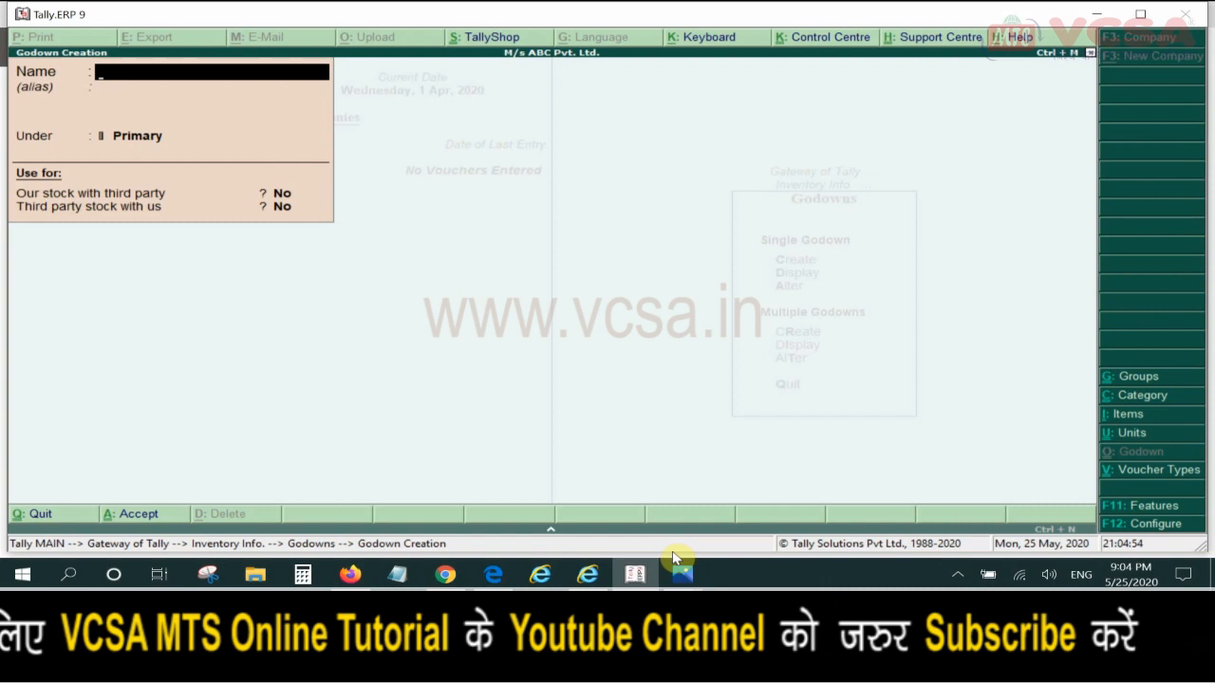
click(682, 574)
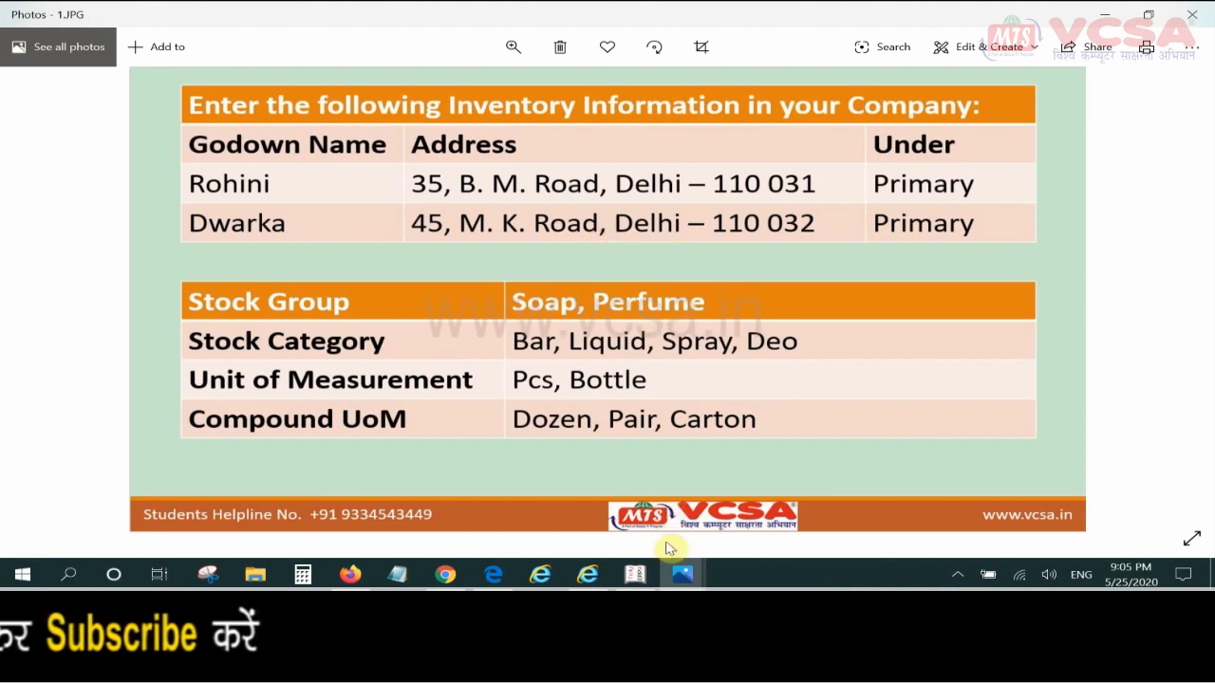
click(635, 574)
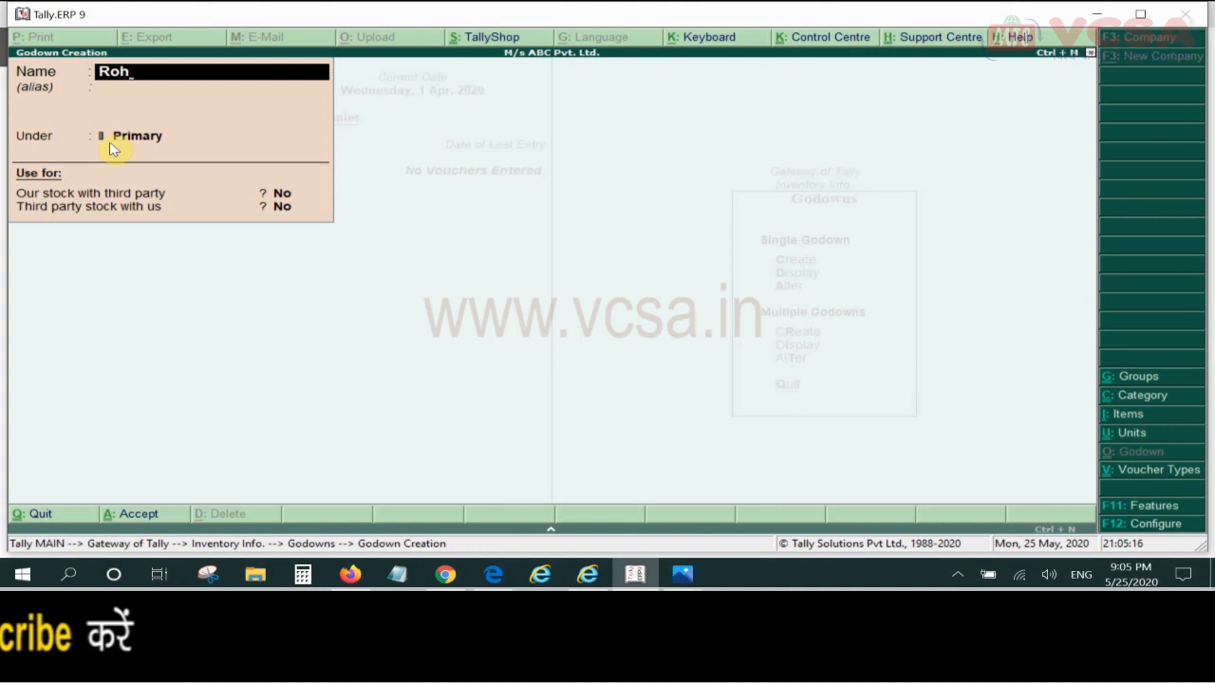
Step: Name the new godown Rohini and leave its alias empty
text(i)
key(Return)
key(Return)
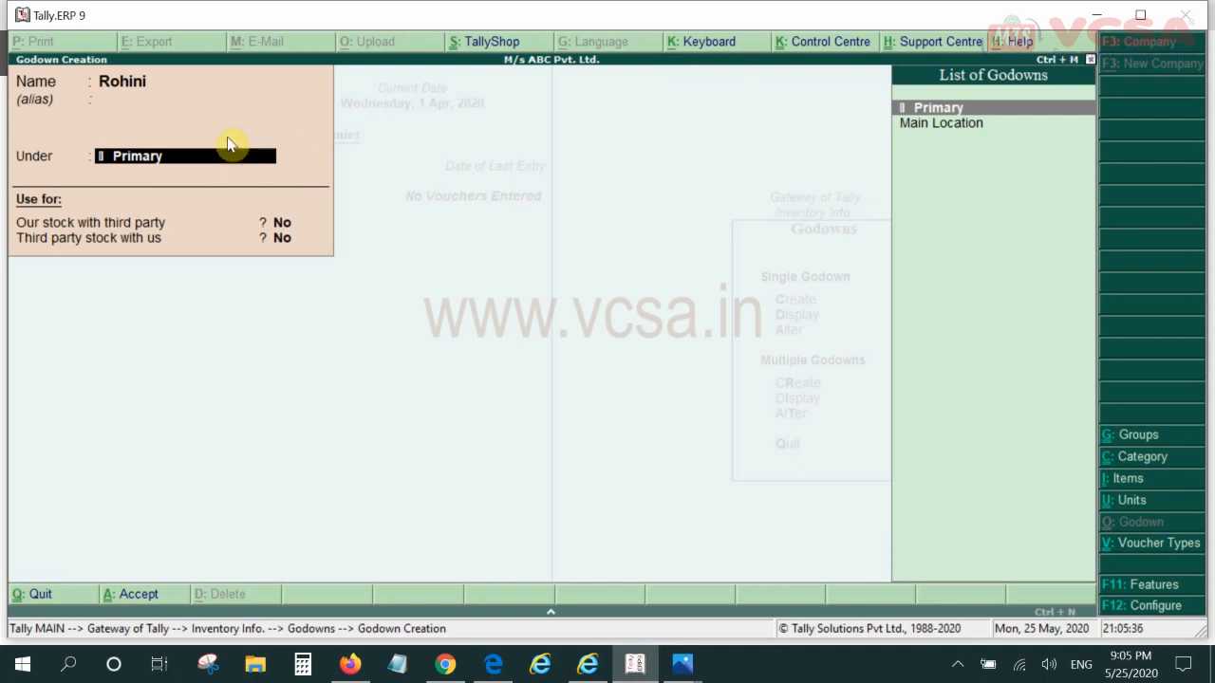
Step: Set Provide address for Godowns to Yes in the godown configuration
key(F12)
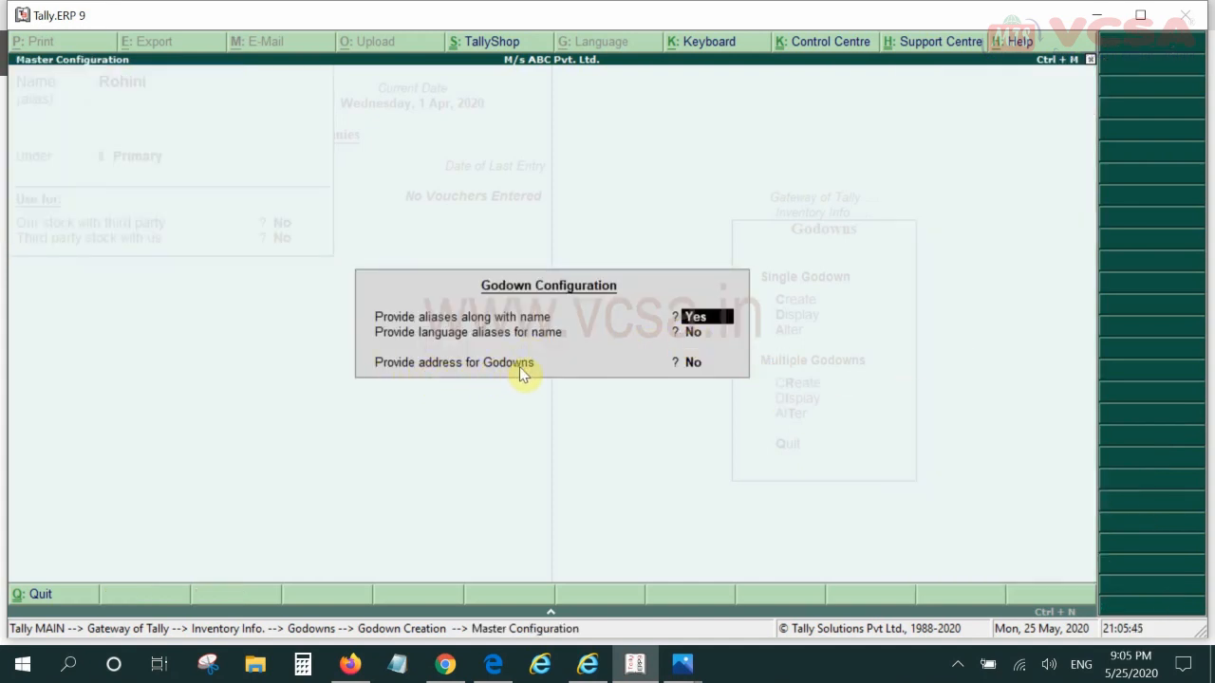
click(714, 371)
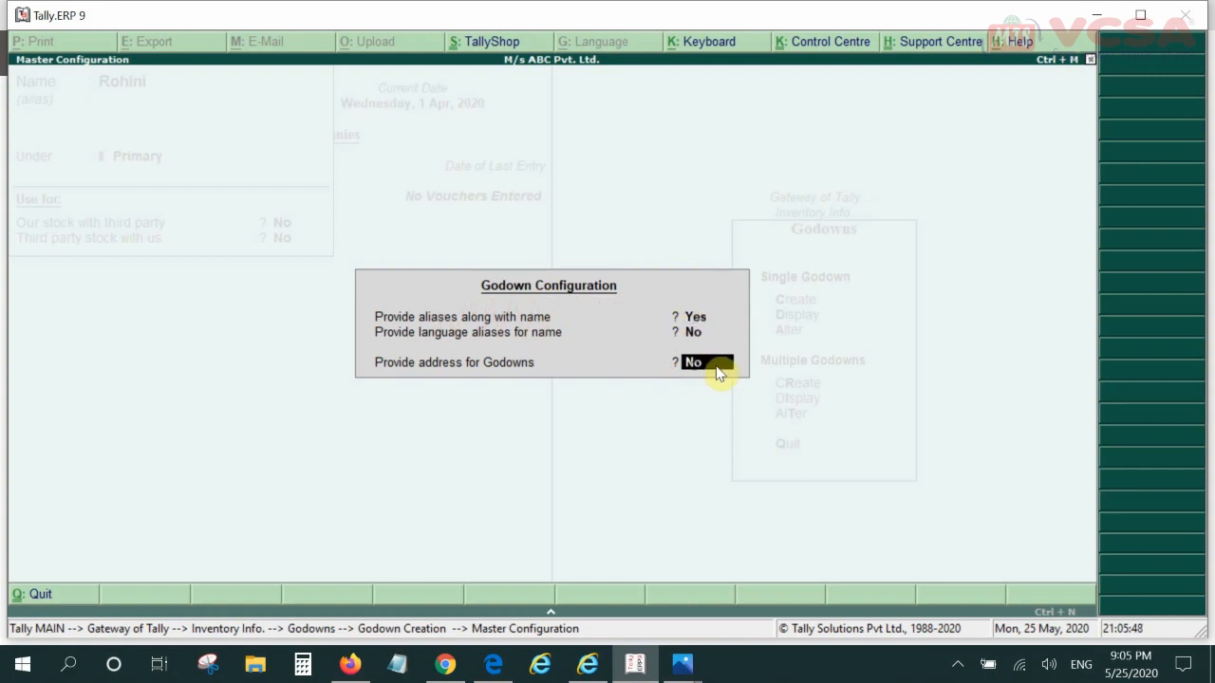
key(y)
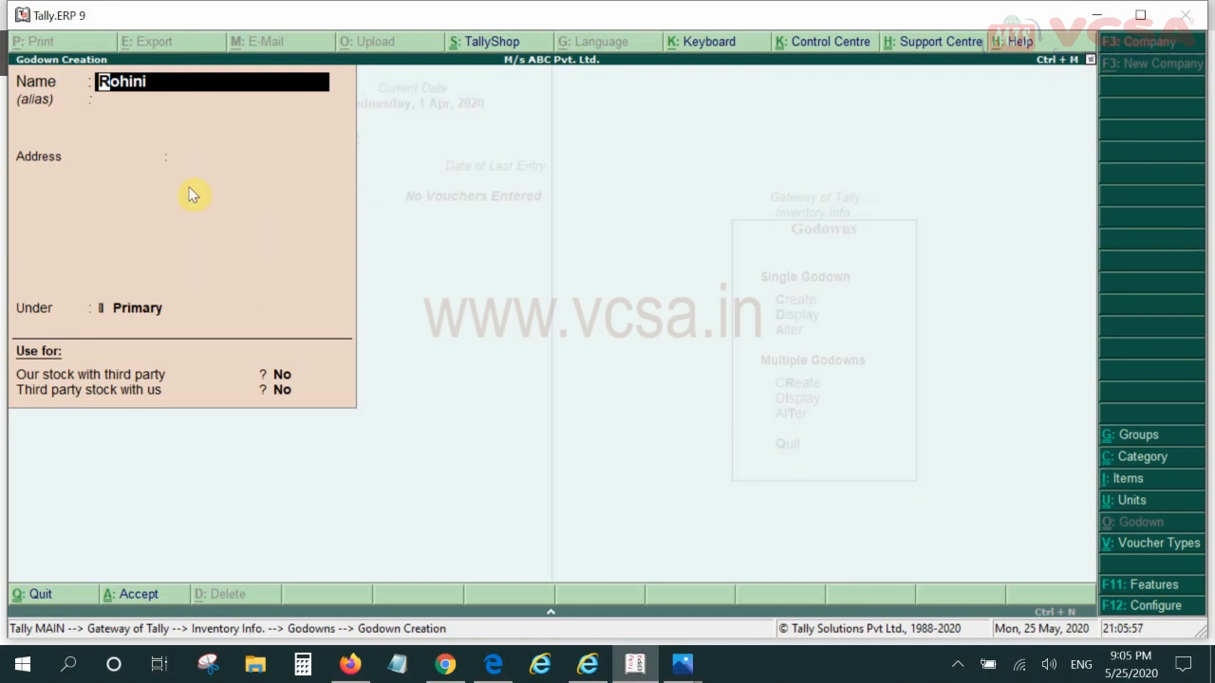
Step: Fill in the street and city of the Rohini godown's address, and save the godown under Primary
key(Return)
key(Return)
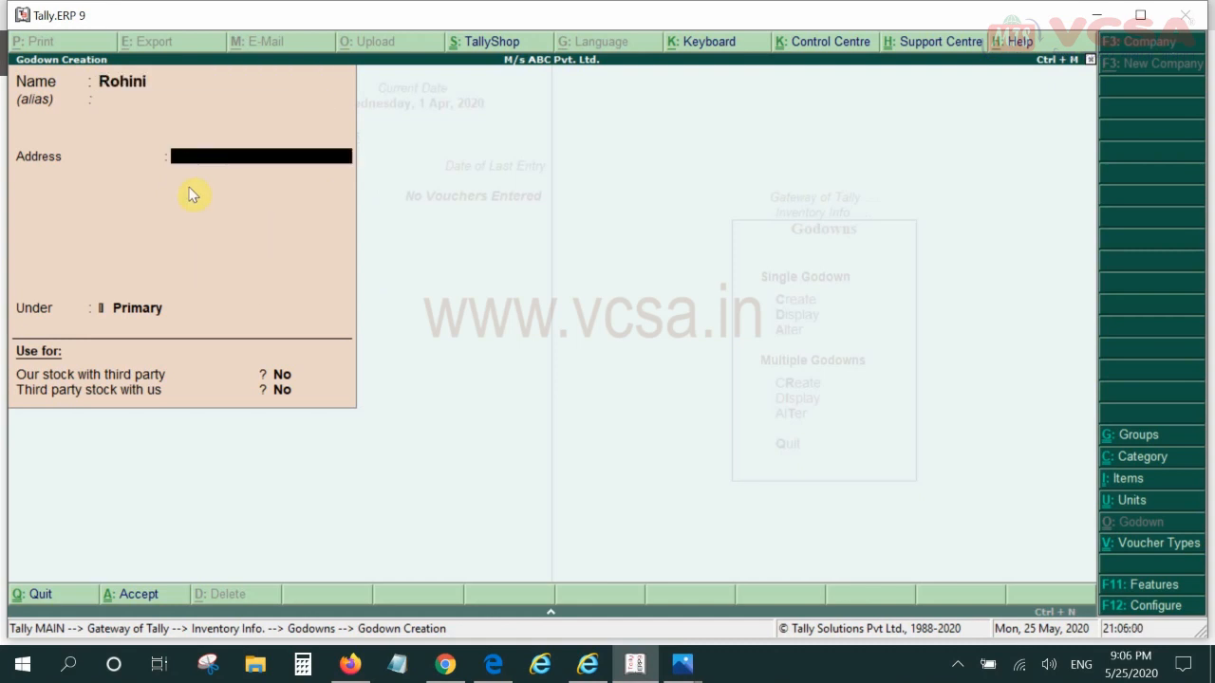
text(35, B, M Road)
key(Return)
text(Delhi)
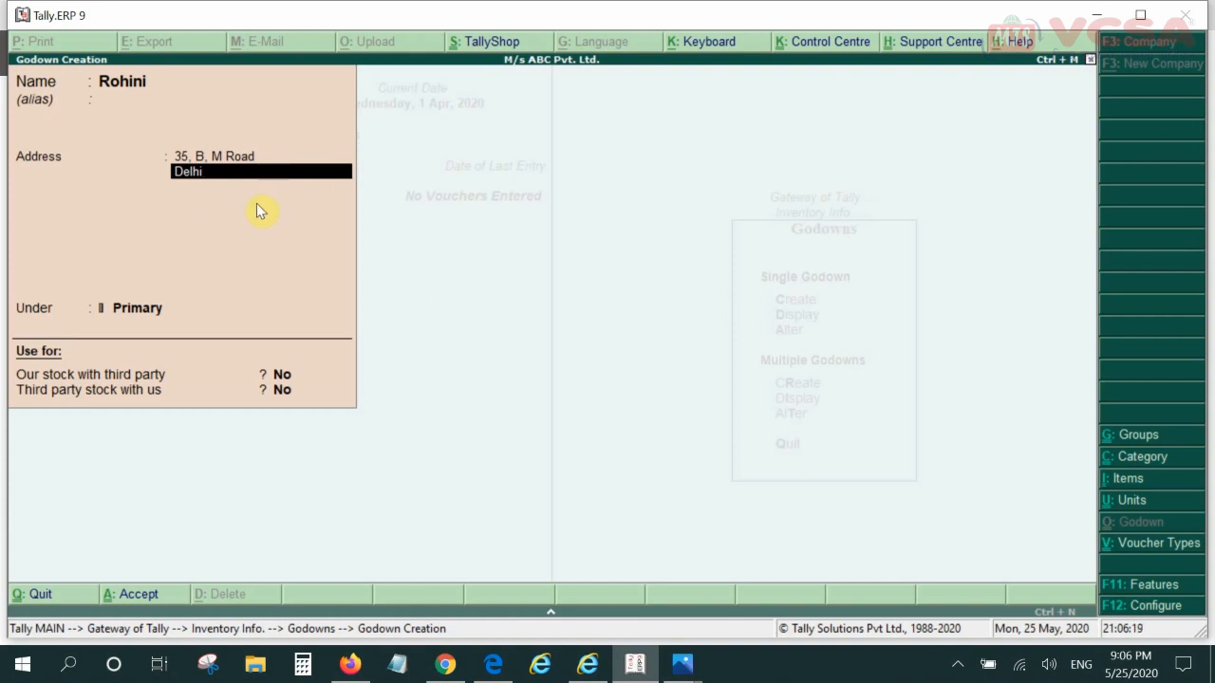
key(ctrl+a)
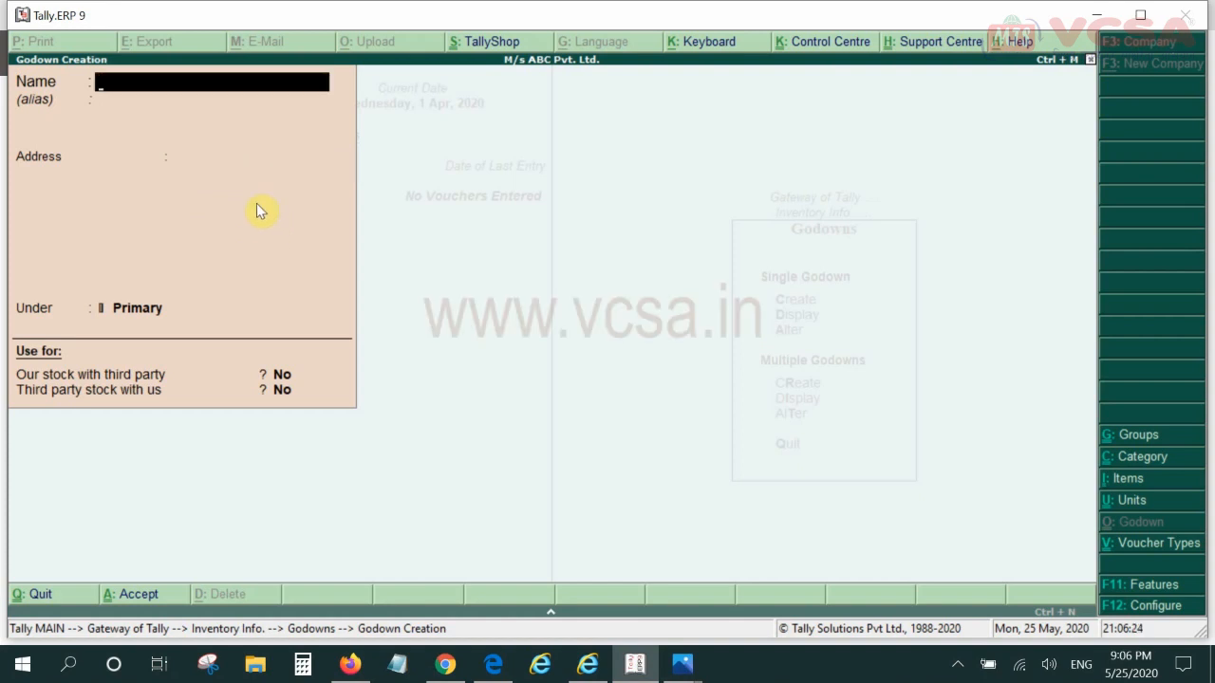
Step: Name the next godown Dwarka and fill in the street and city of its address
text(D)
text(warka)
key(Return)
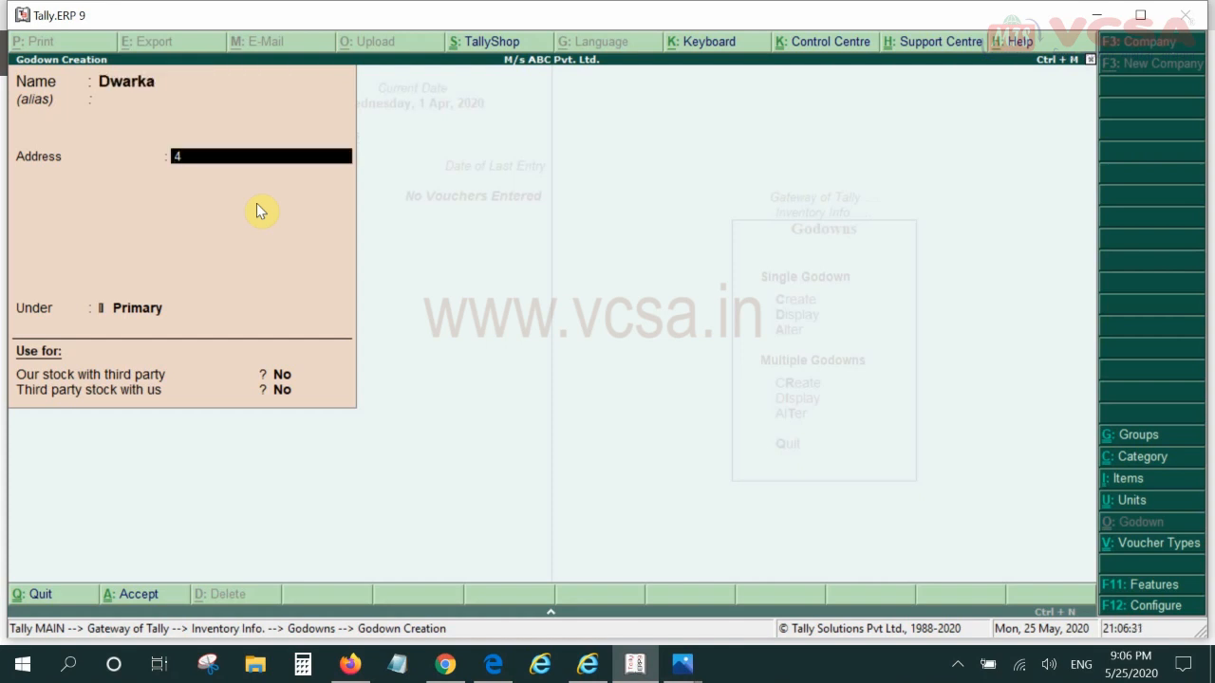
text(45)
text(, M. K Road)
key(Return)
text(Delhi)
key(Return)
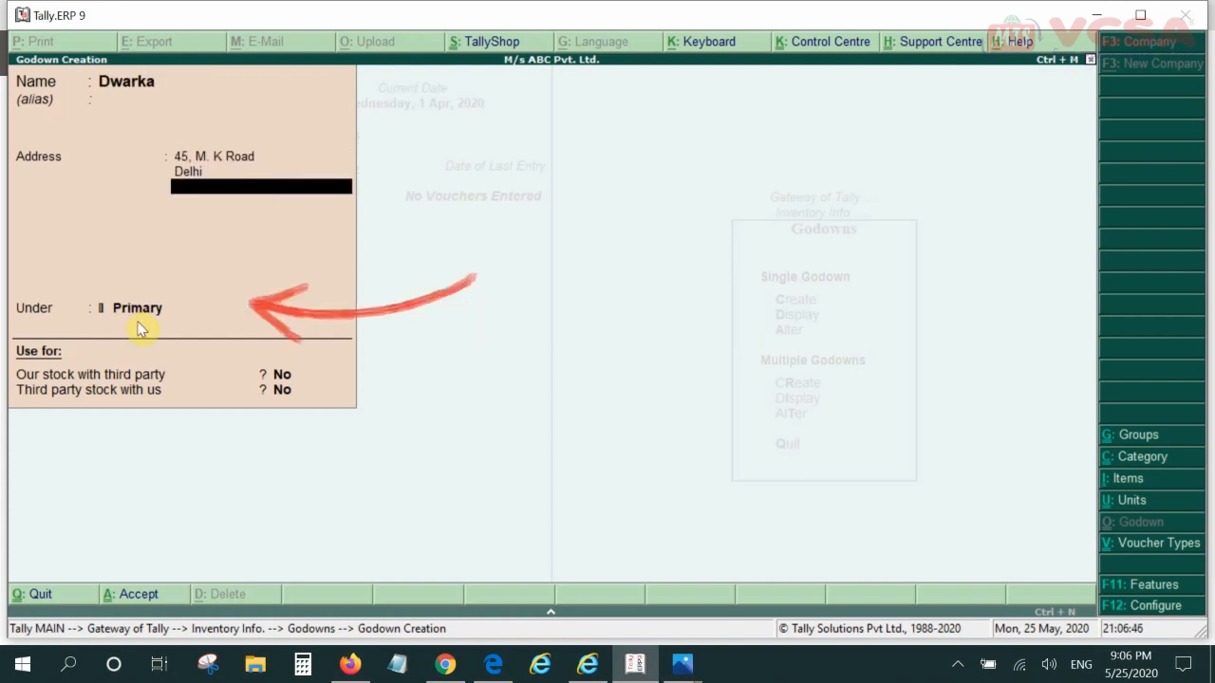
Step: Keep the Dwarka godown under Primary with both third-party stock options set to No, and save it
key(Return)
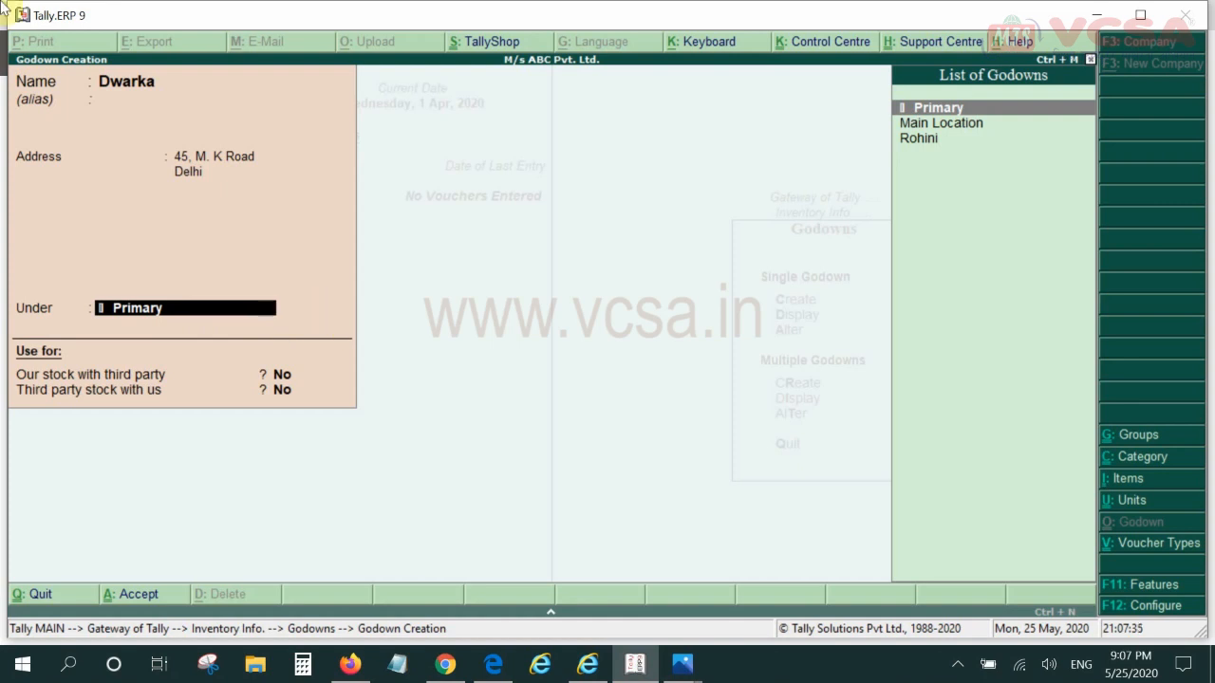
key(Return)
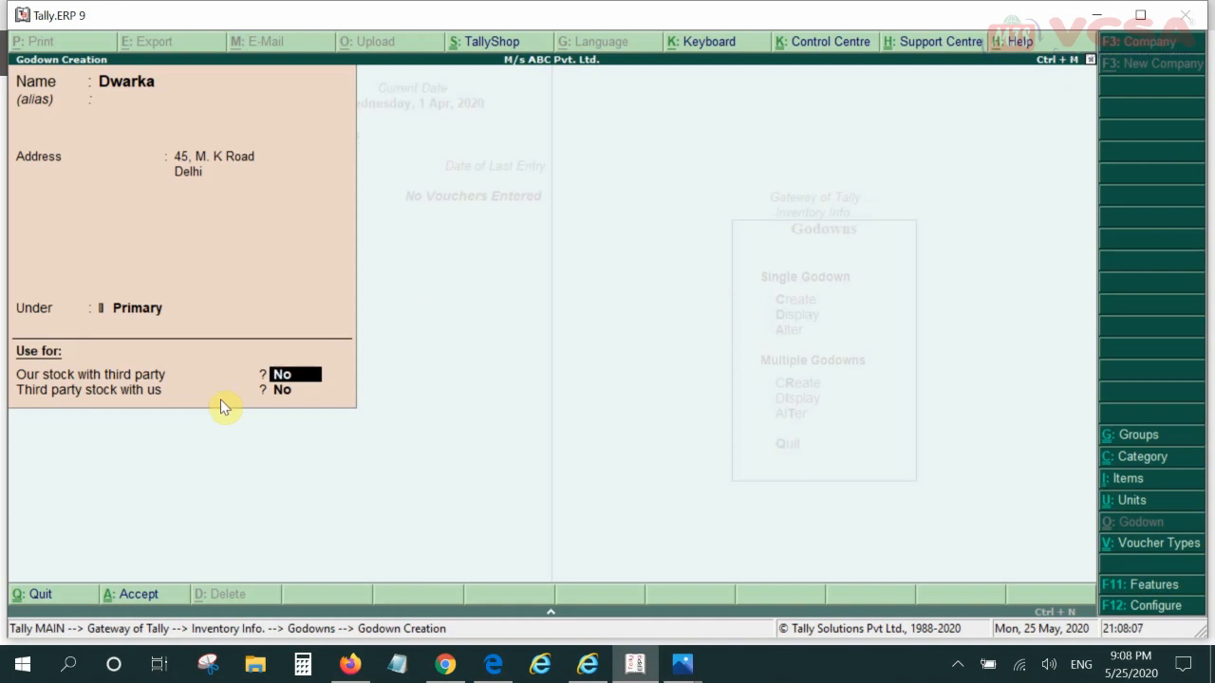
key(Return)
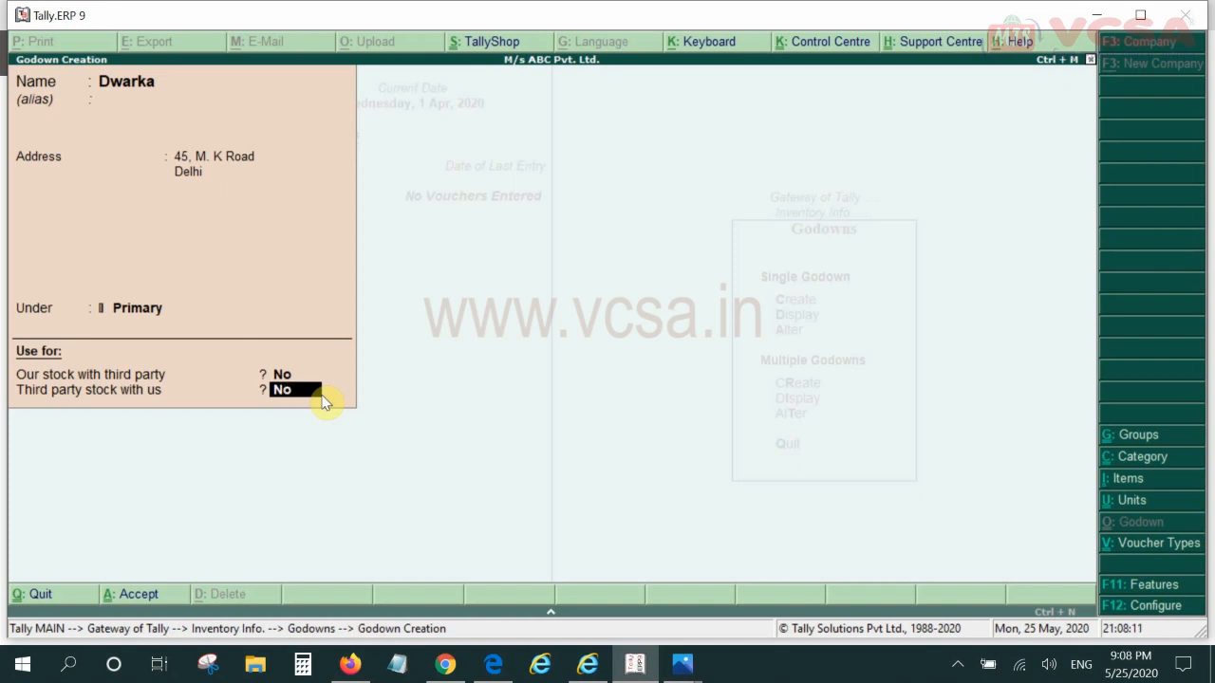
key(Return)
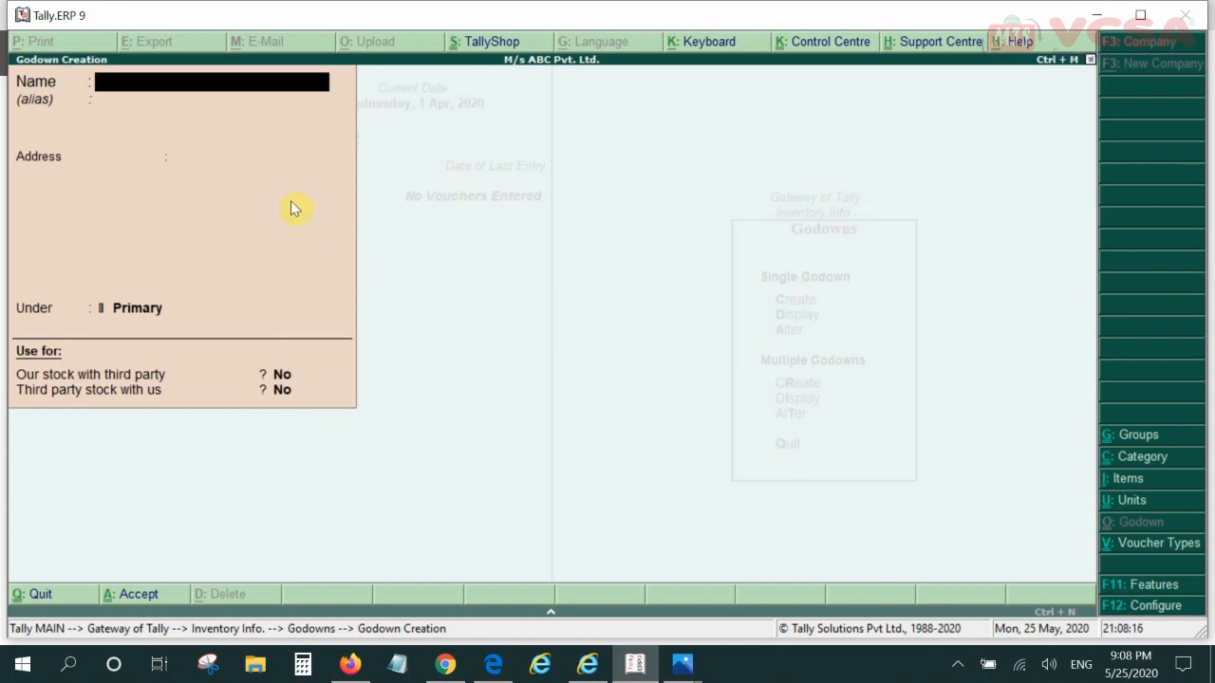
Step: Quit godown creation and return to Inventory Info
key(Escape)
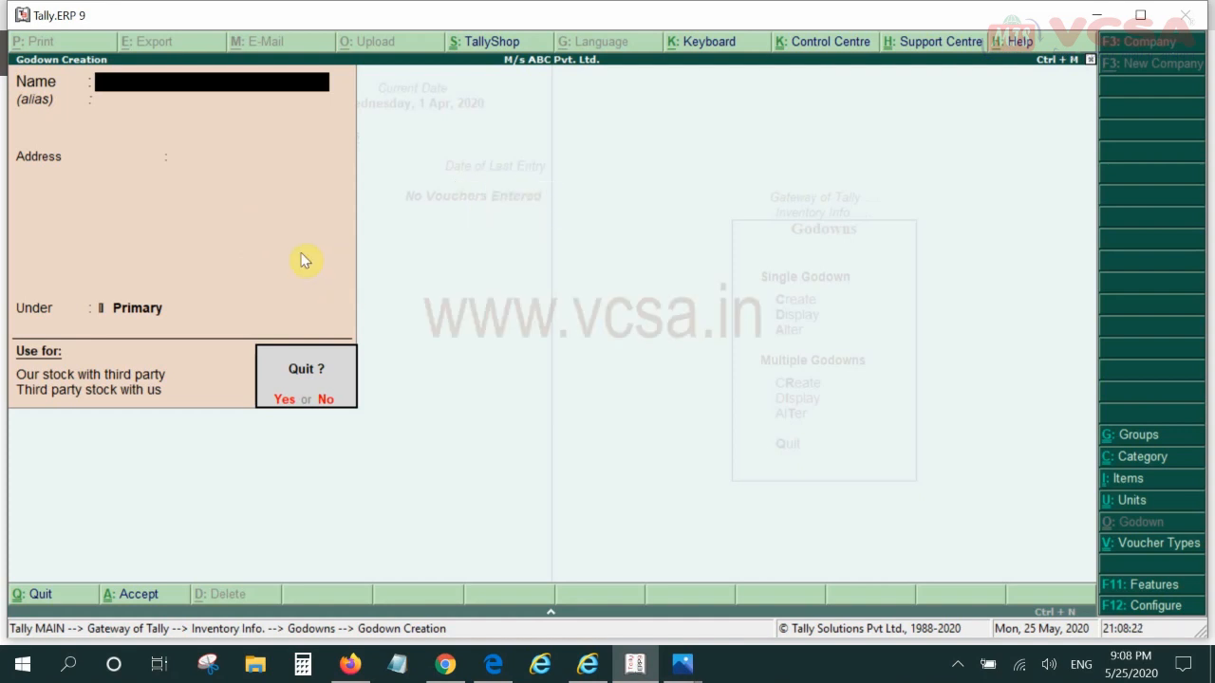
key(Return)
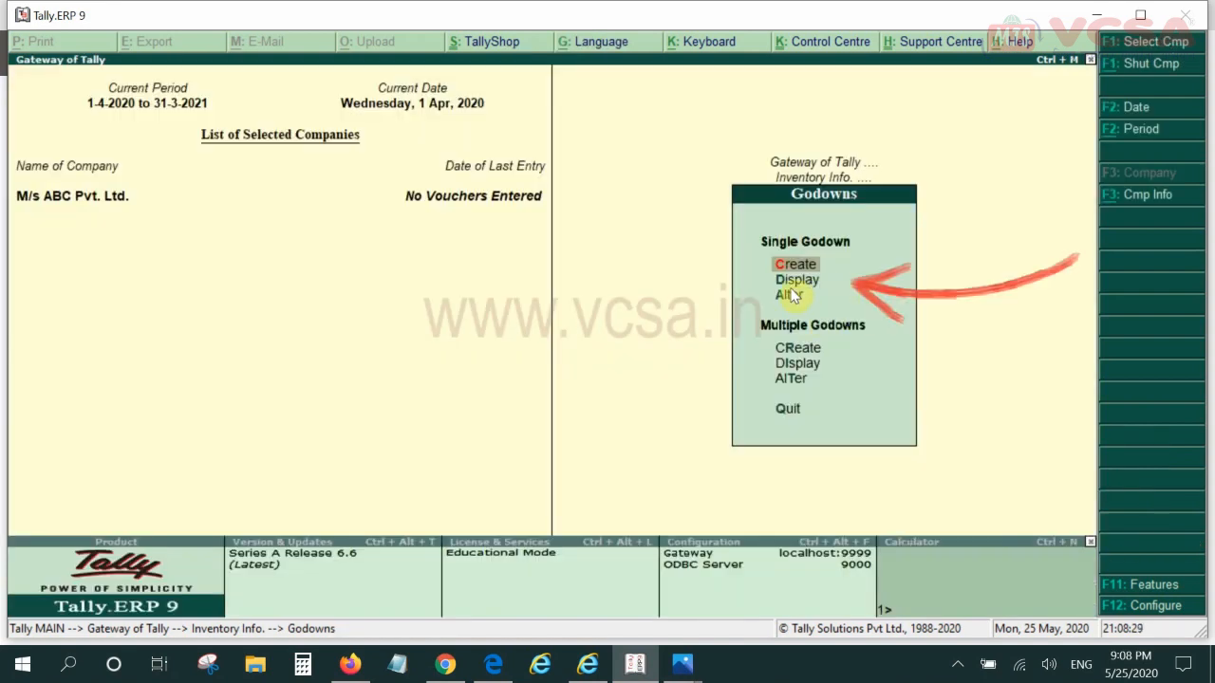
key(Escape)
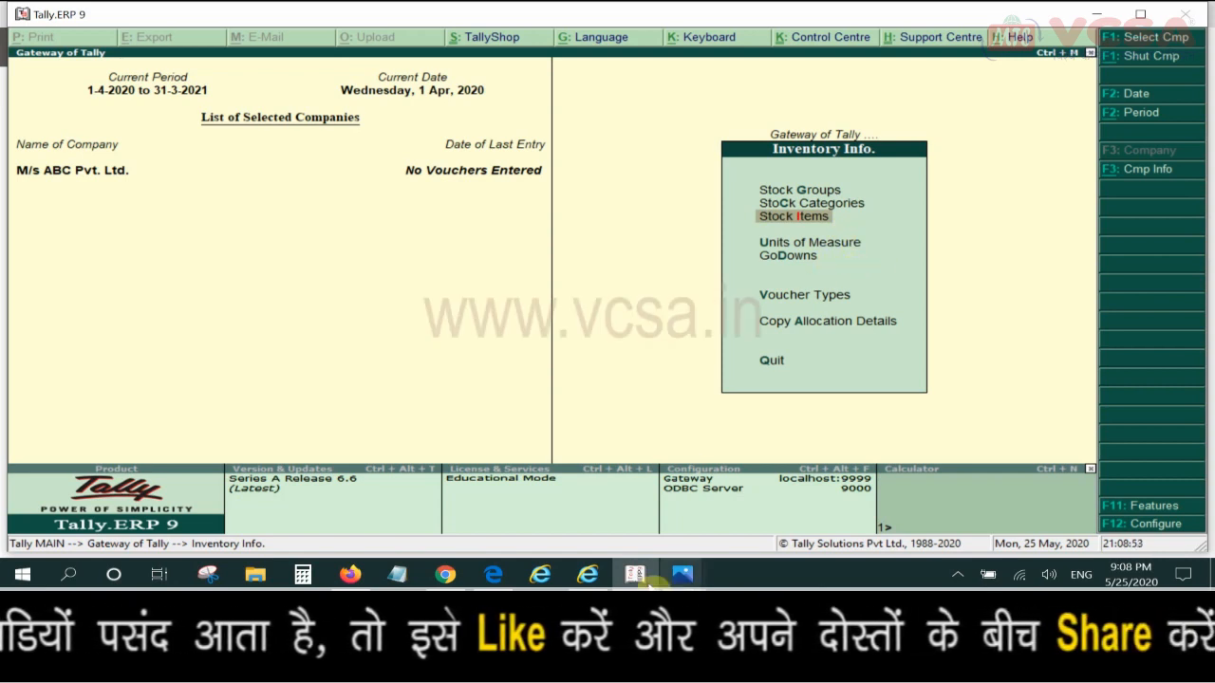
Step: Check the stock item table in Photos, and open the creation of multiple stock items in Tally.ERP 9
mouse_move(685, 577)
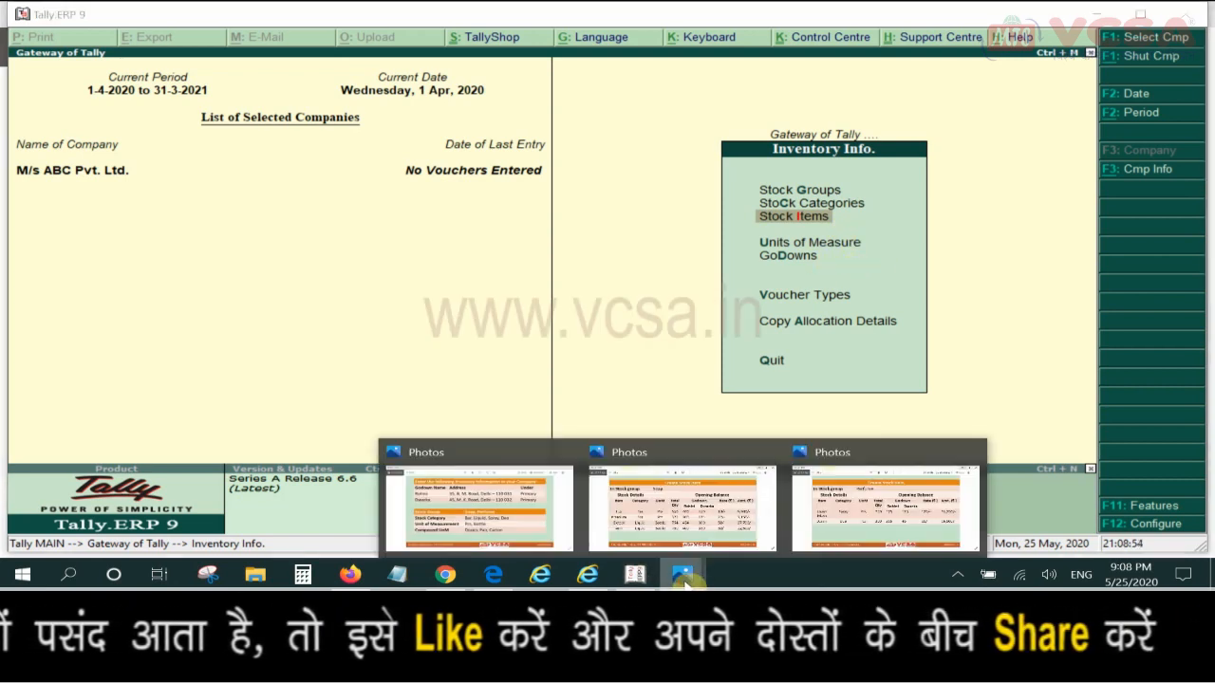
click(712, 534)
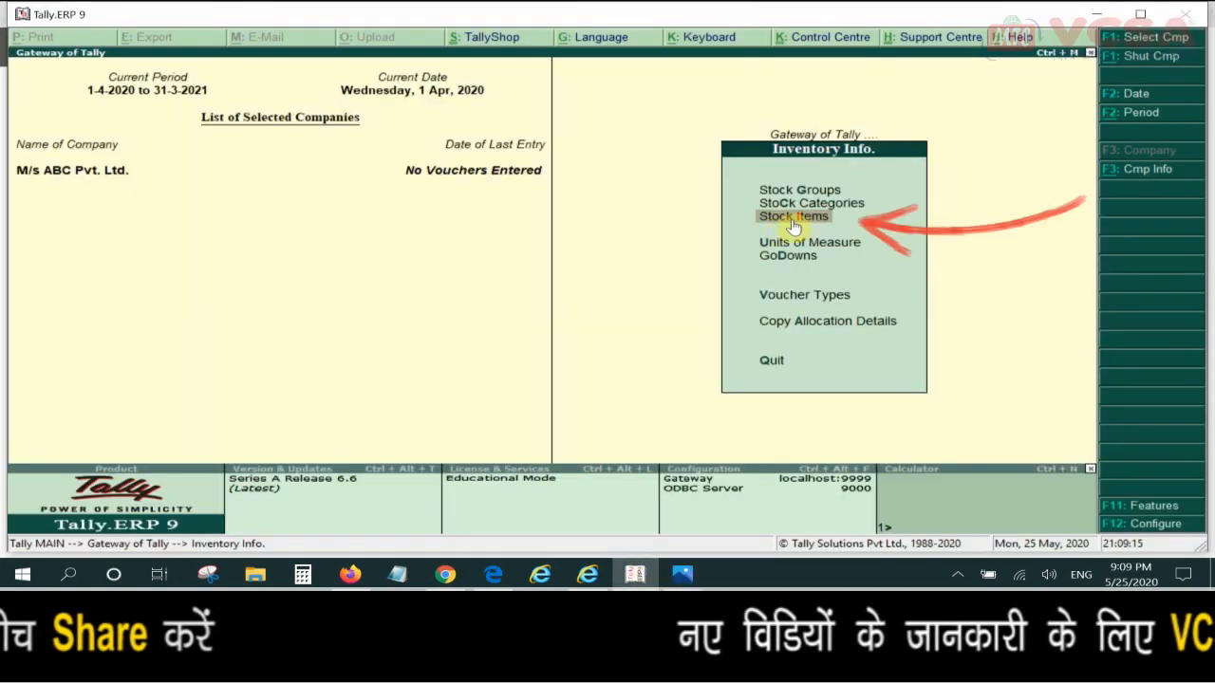
click(807, 219)
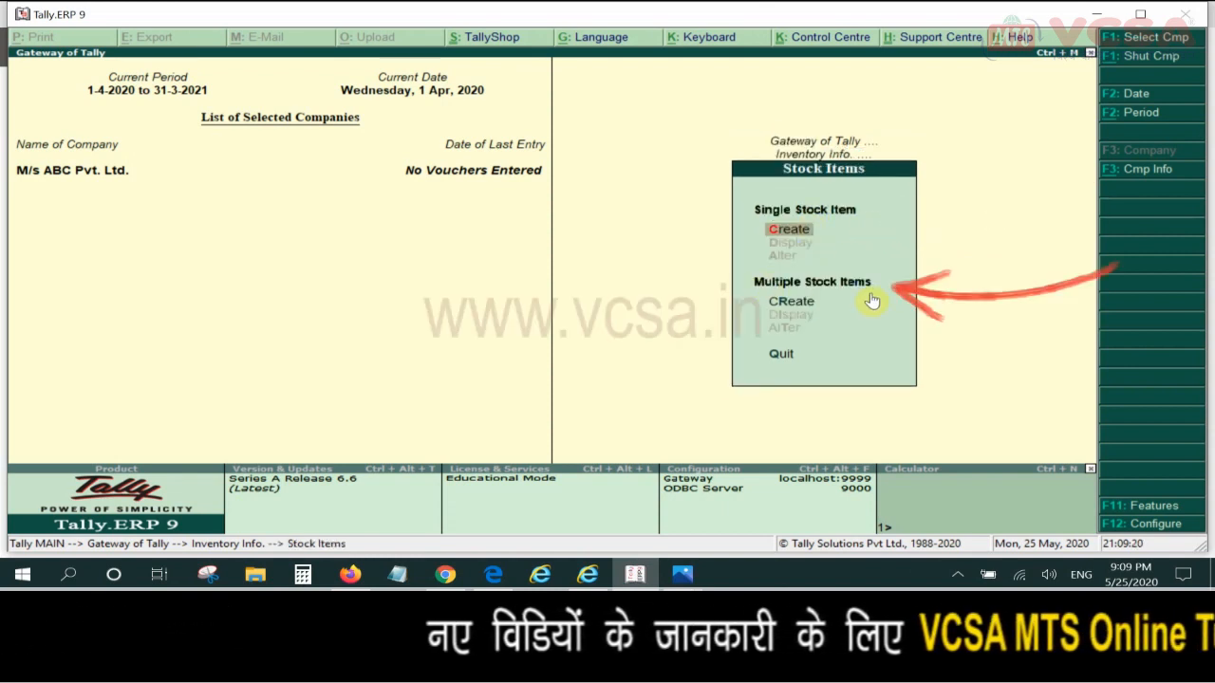
click(807, 302)
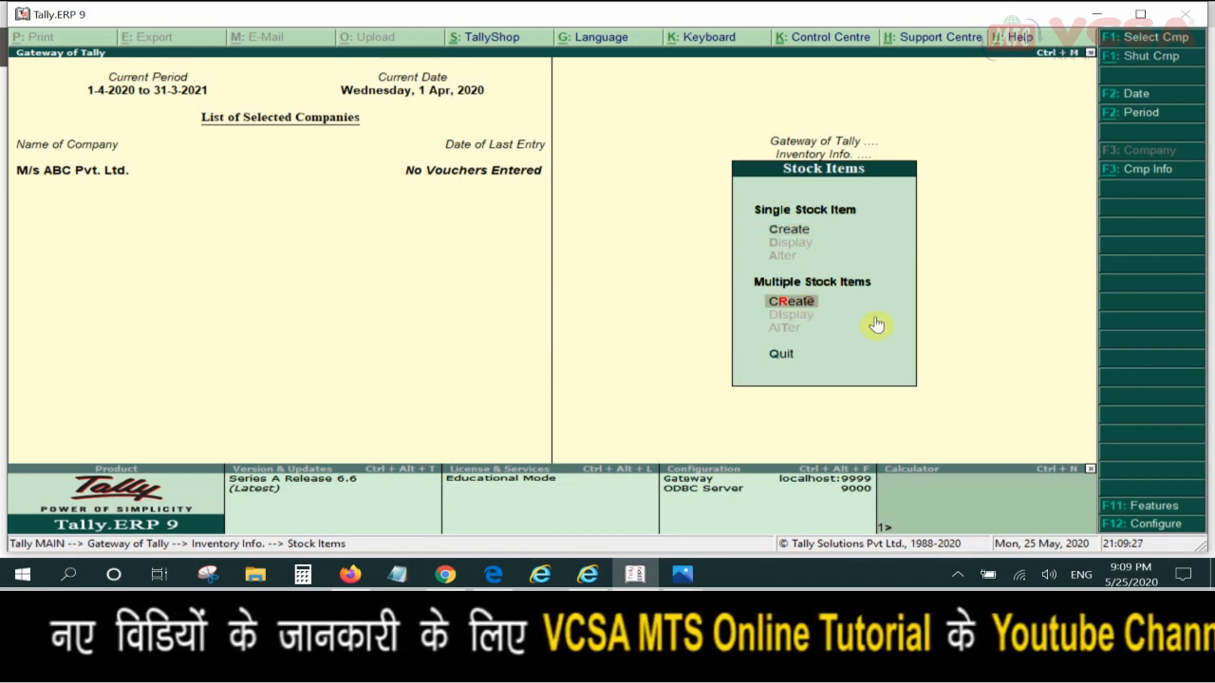
key(Return)
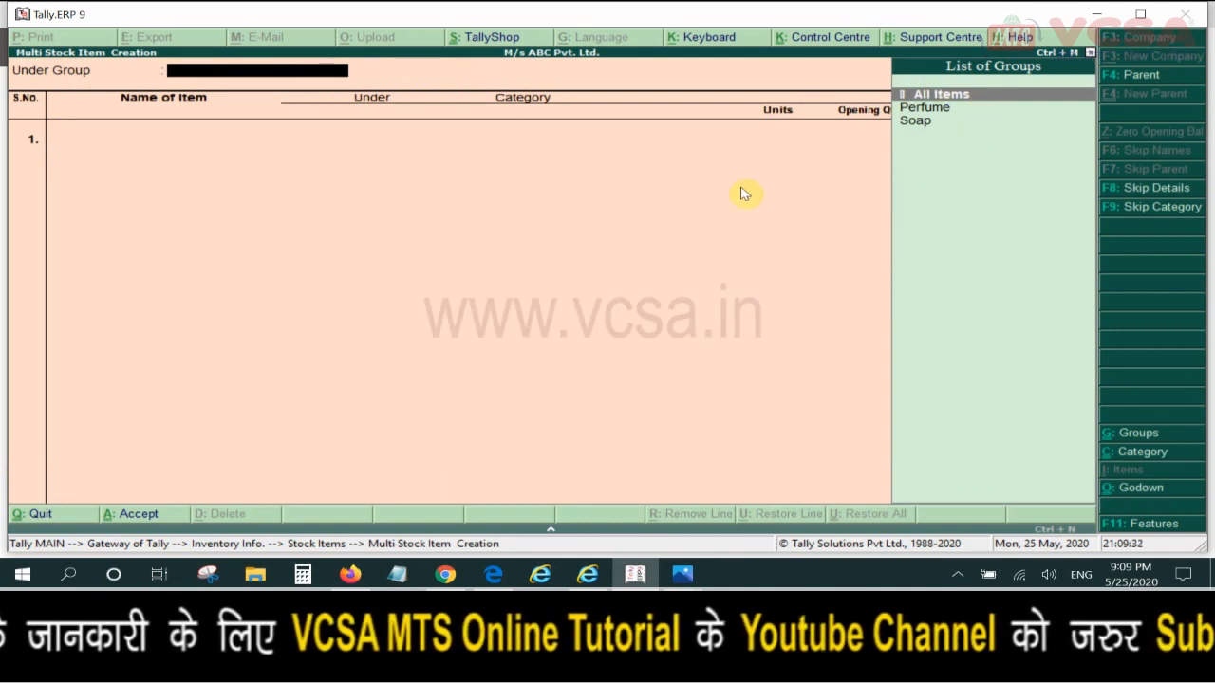
Step: Keep All Items as the group, and add a first item named Lux under Soap, checking the stock group against the table in Photos
key(Return)
text(Lux)
key(Return)
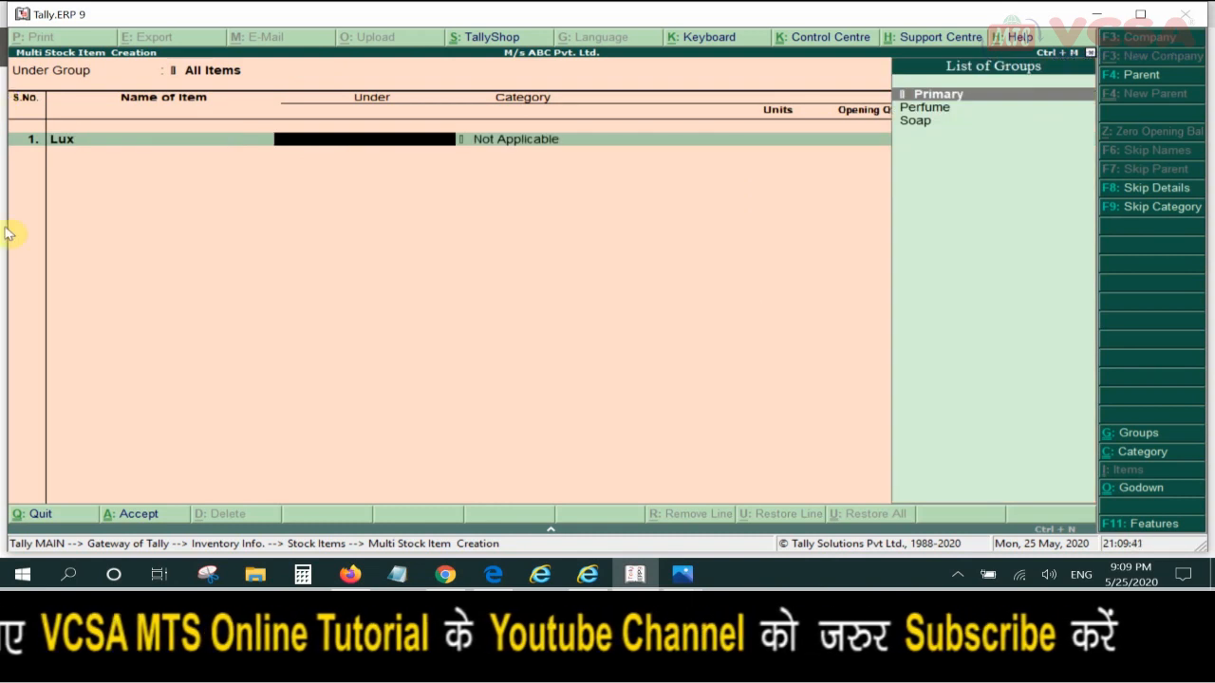
mouse_move(698, 579)
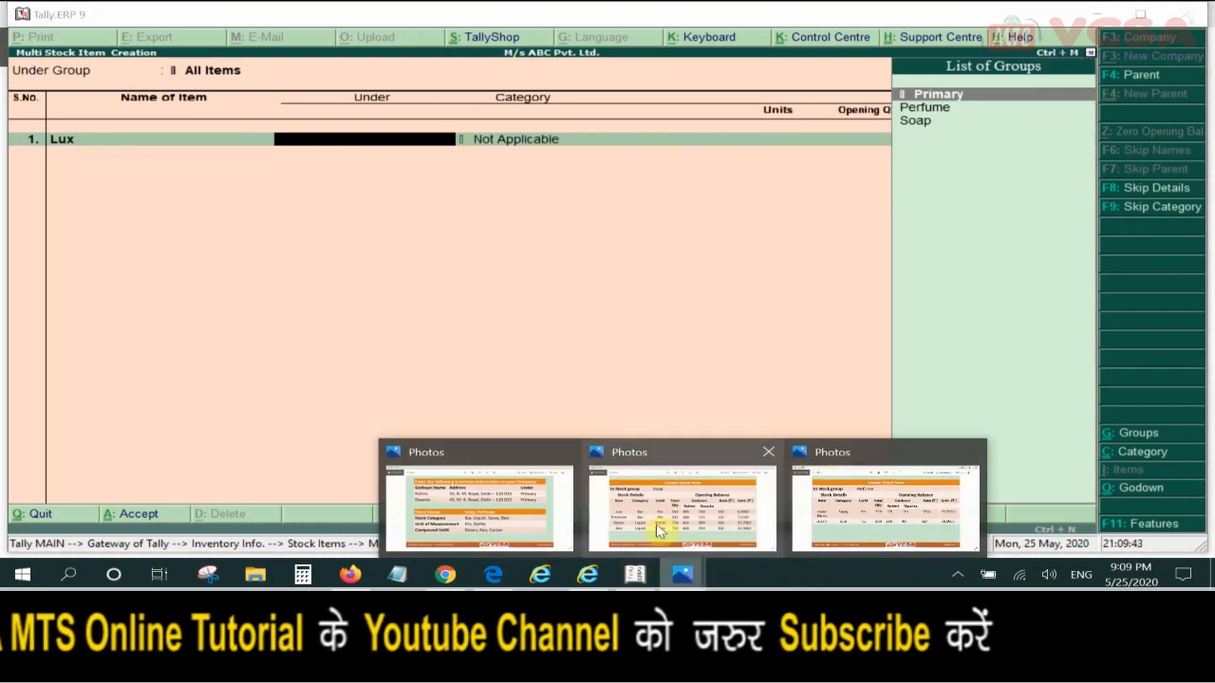
click(659, 527)
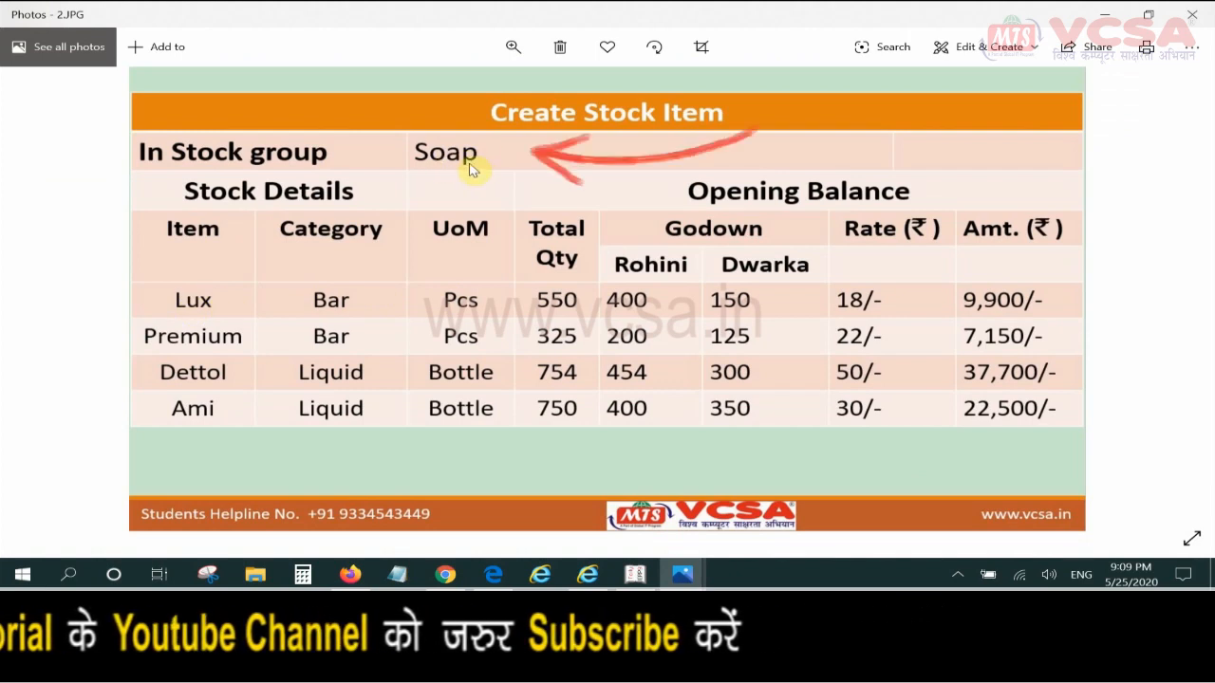
click(635, 574)
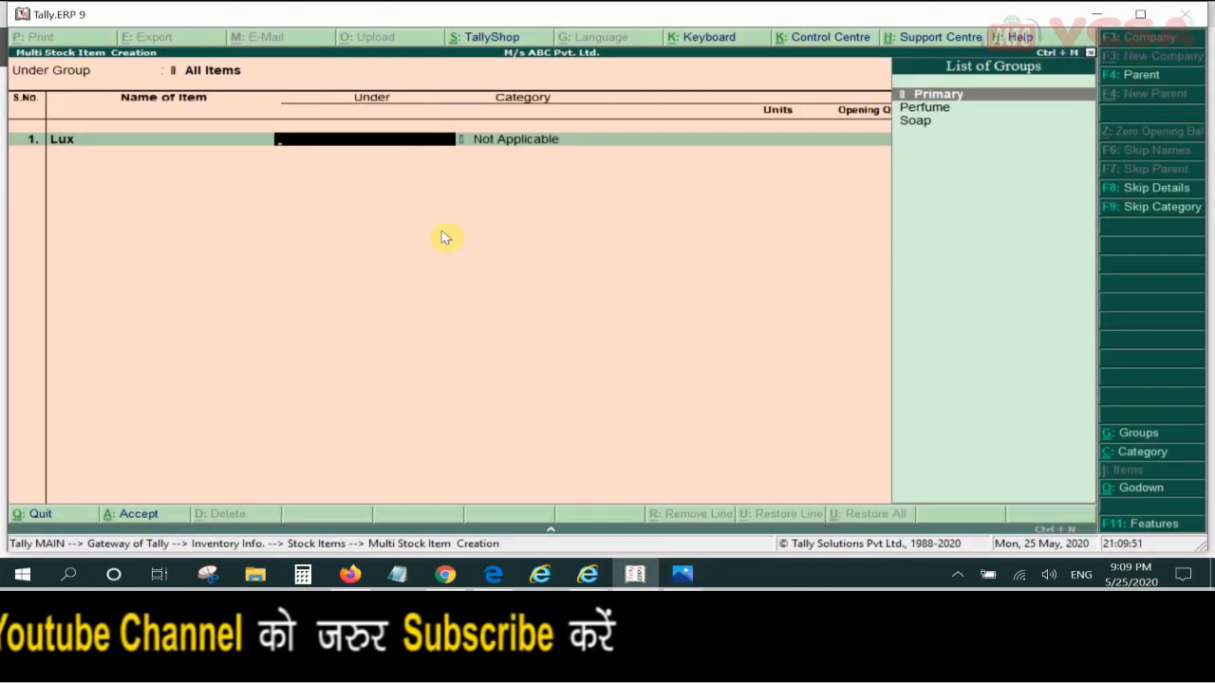
key(Down)
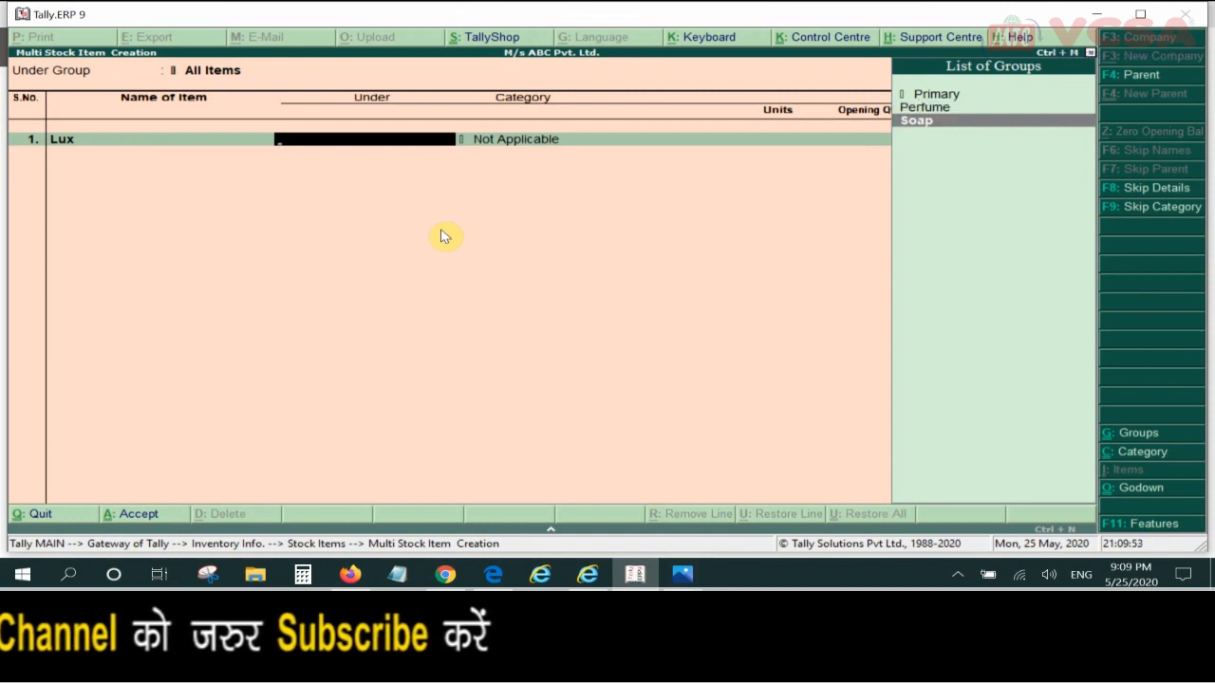
key(Return)
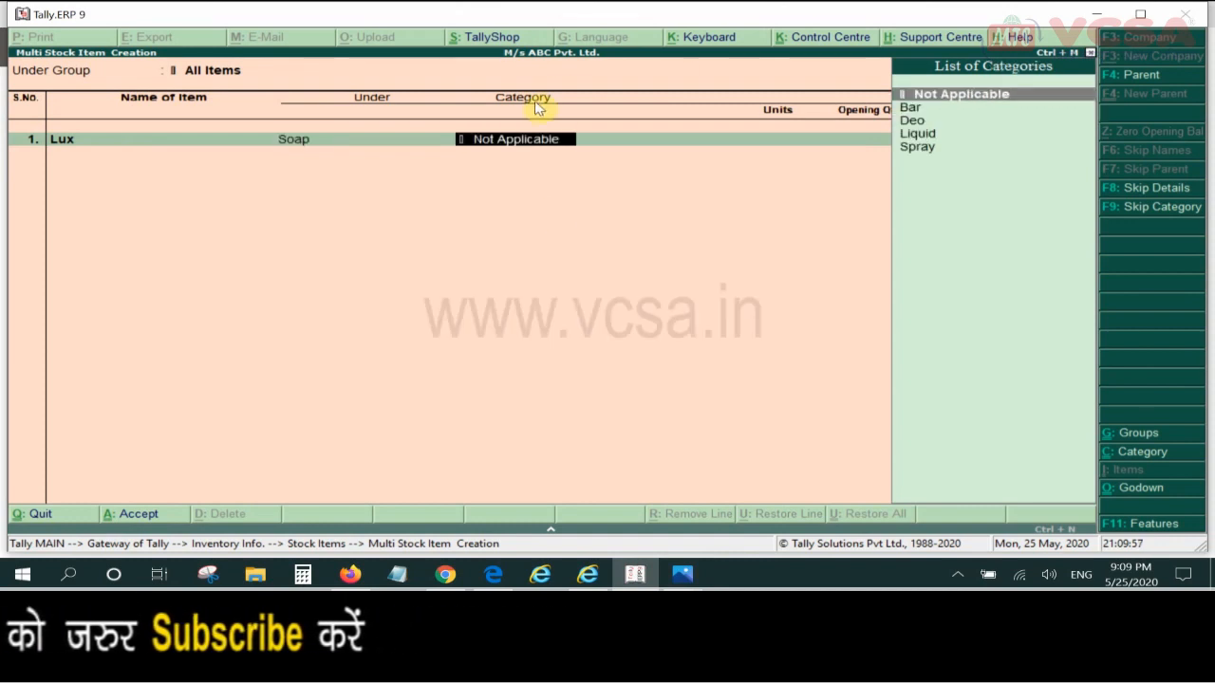
Step: Consult the Photos table and give Lux the category Bar, the unit Pcs and an opening quantity of 550
mouse_move(682, 574)
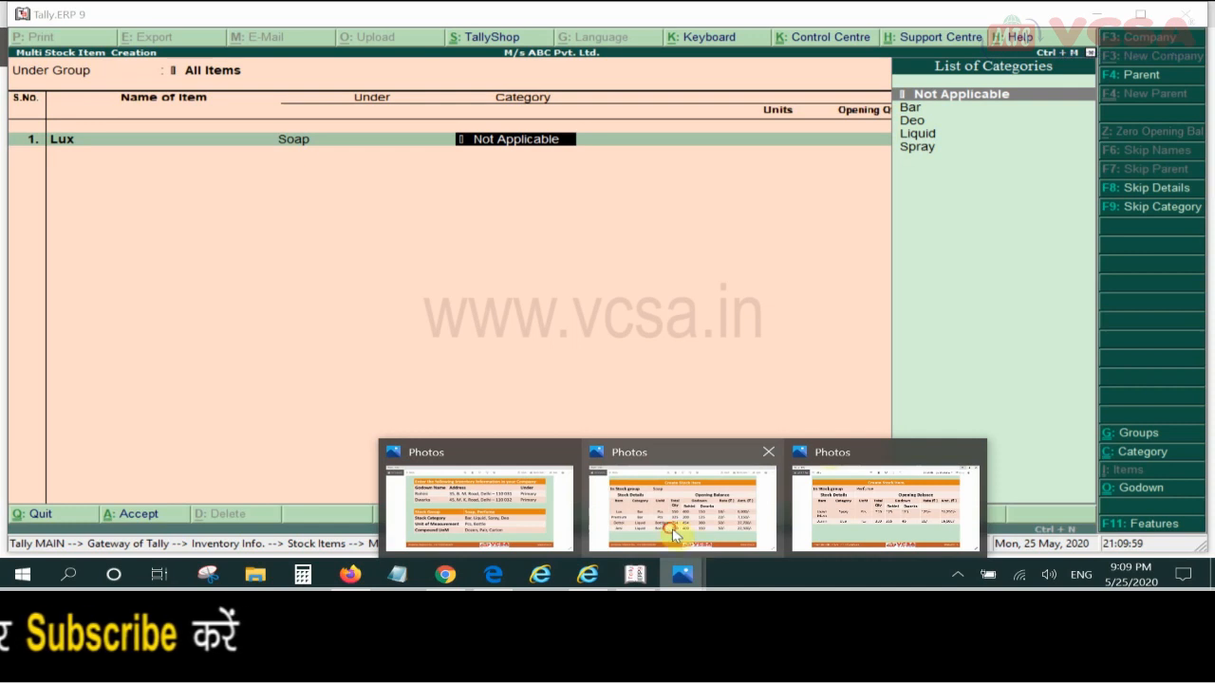
click(672, 528)
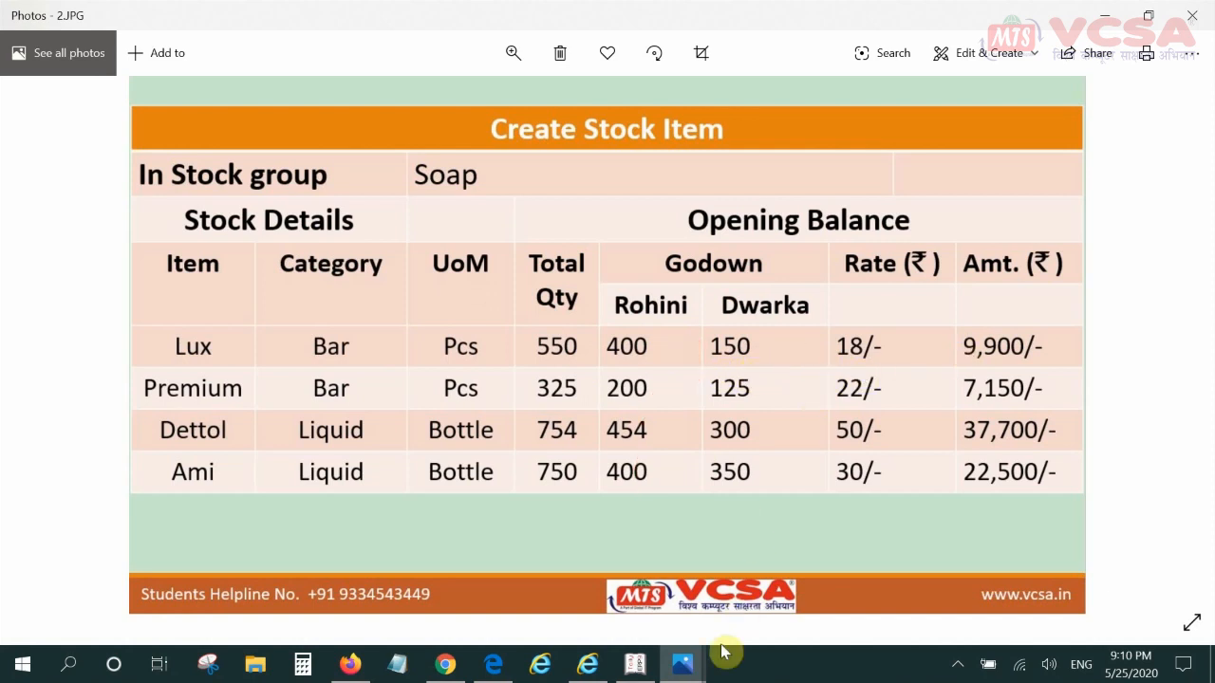
click(700, 671)
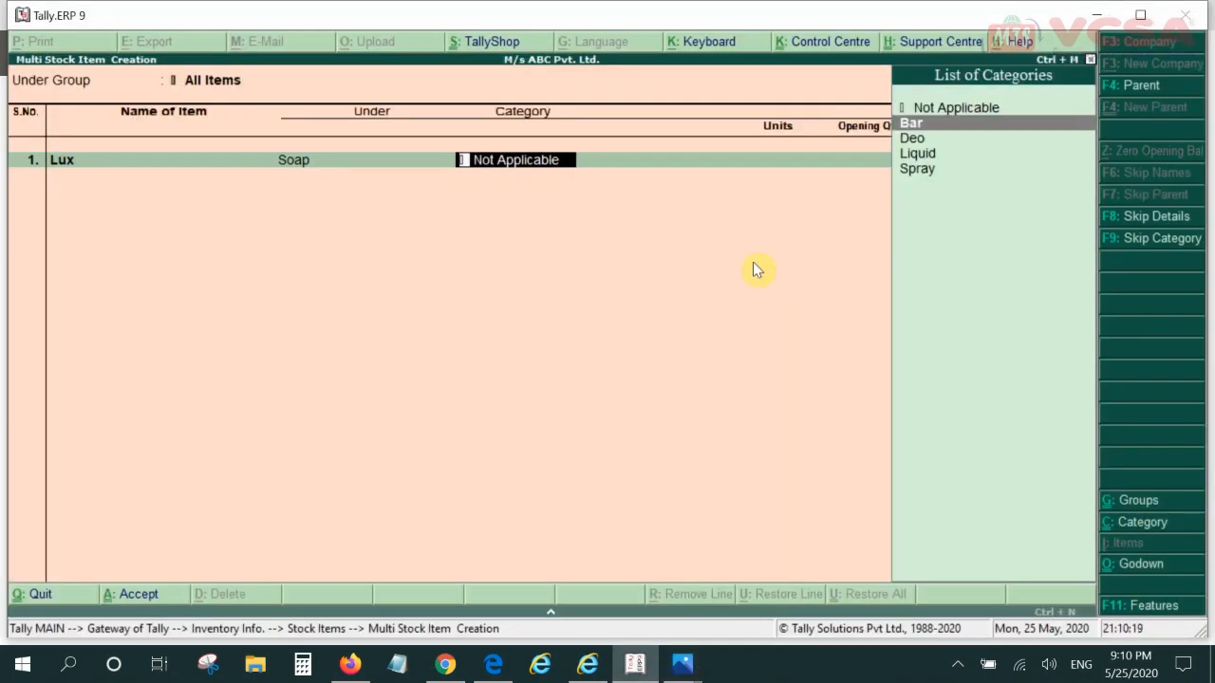
key(Return)
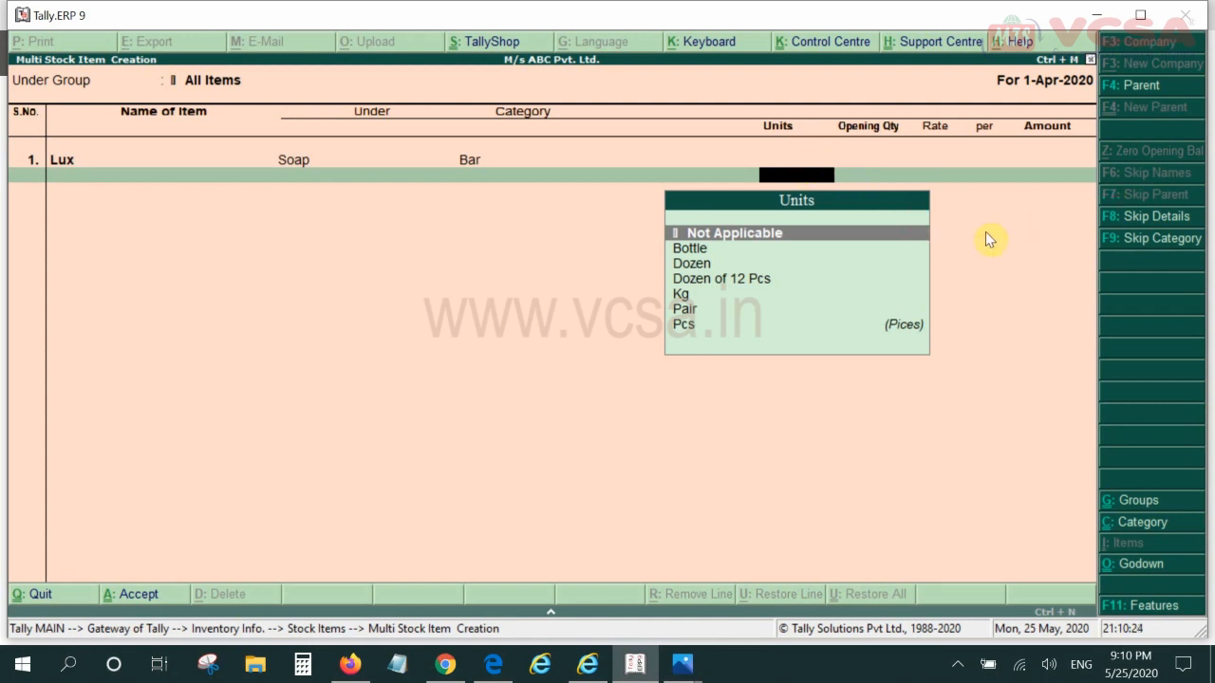
text(p)
key(Return)
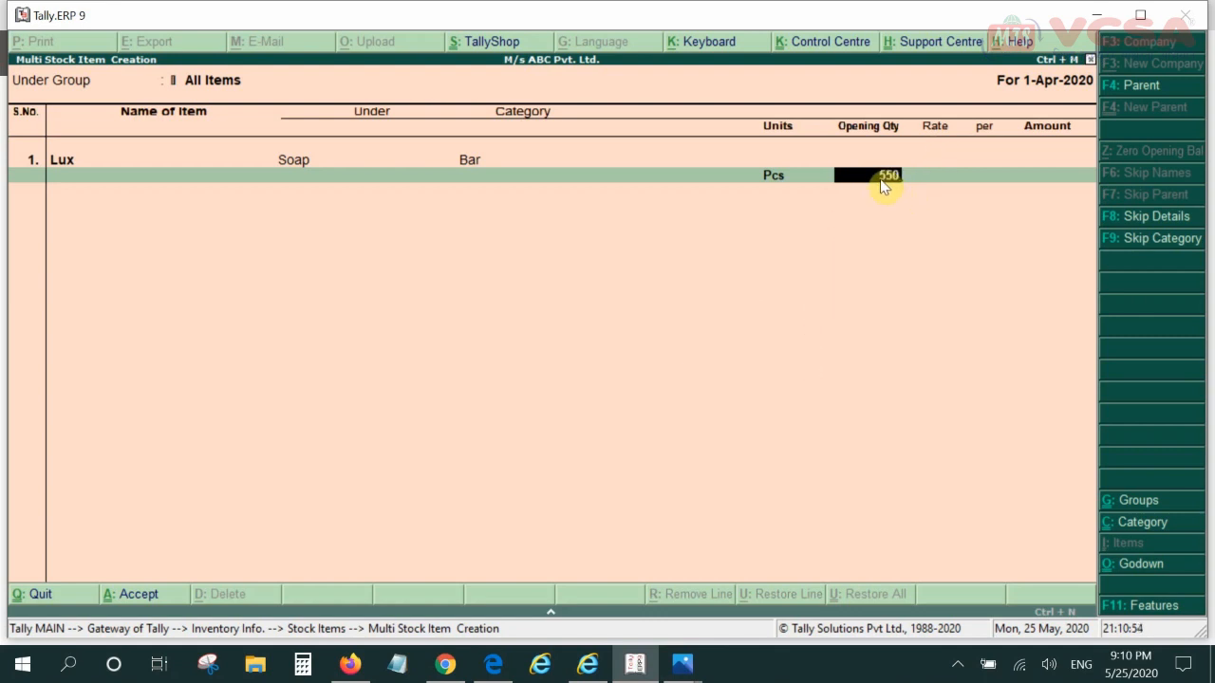
key(Return)
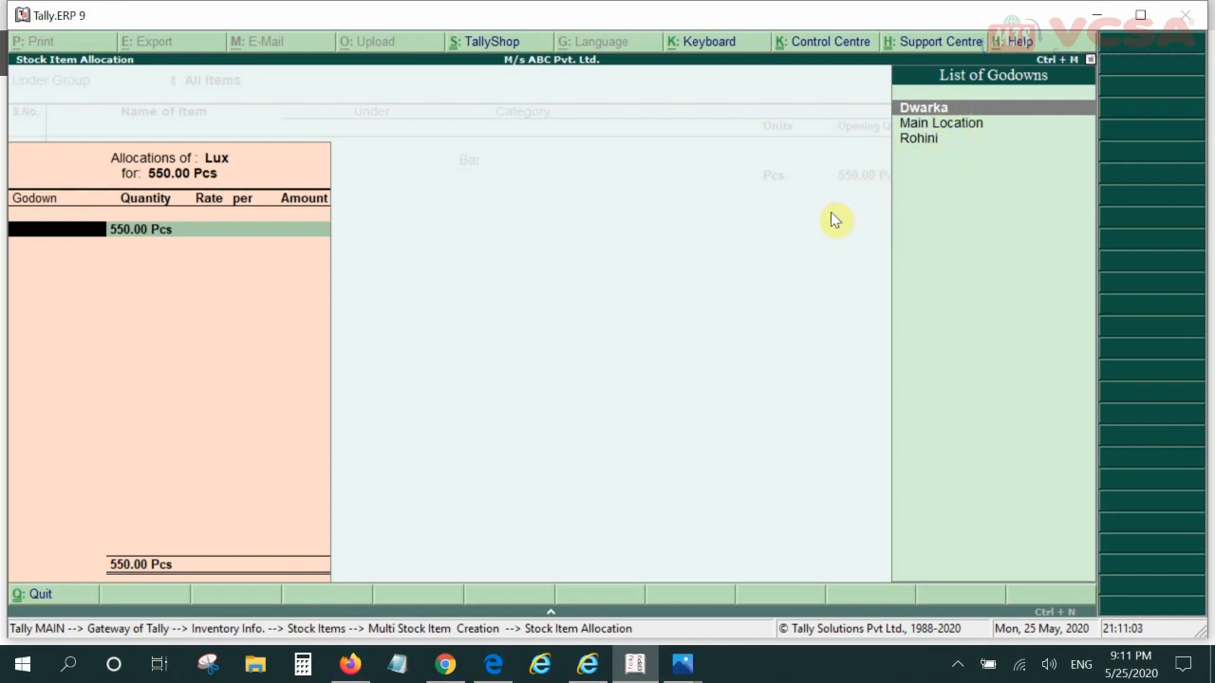
Step: Allocate 400 Pcs of Lux to the Rohini godown at a rate of 18 per Pcs
key(Down)
key(Down)
key(Return)
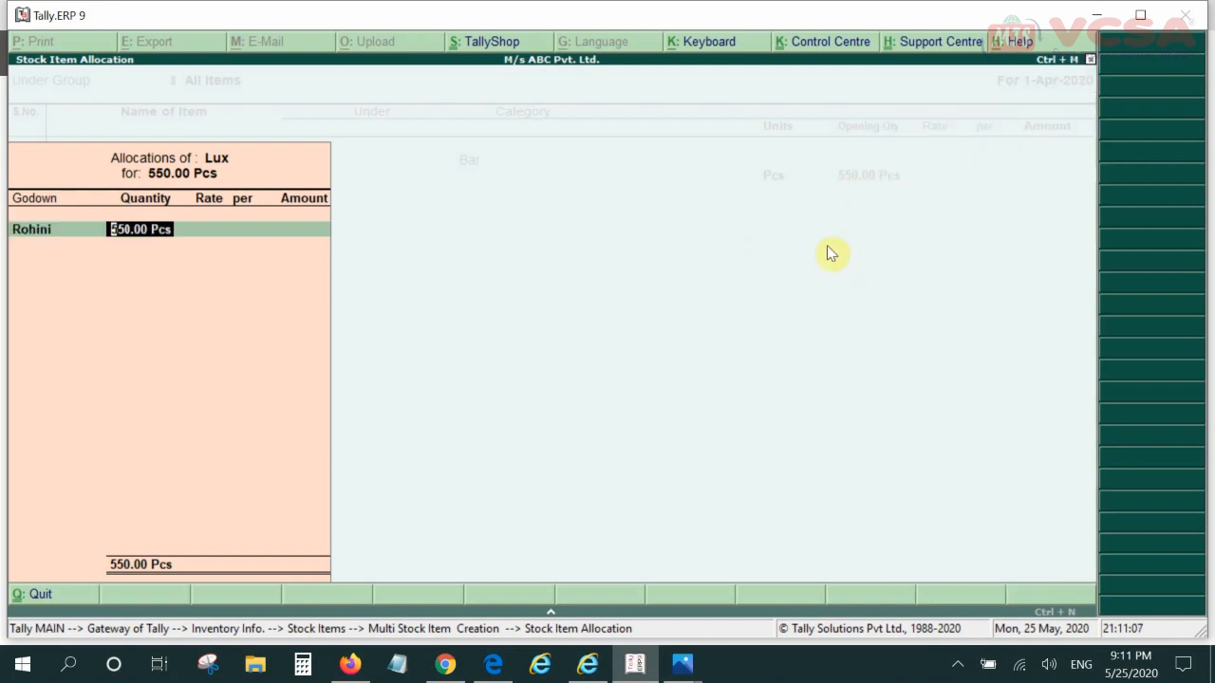
text(400)
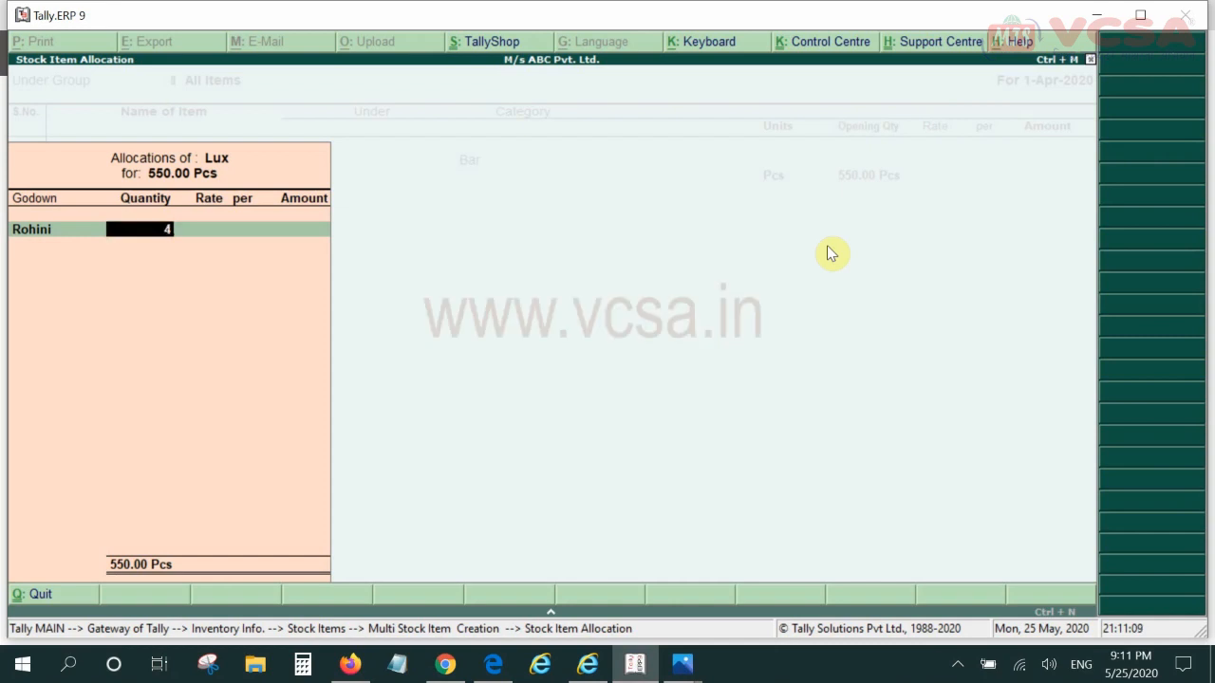
key(Return)
text(18)
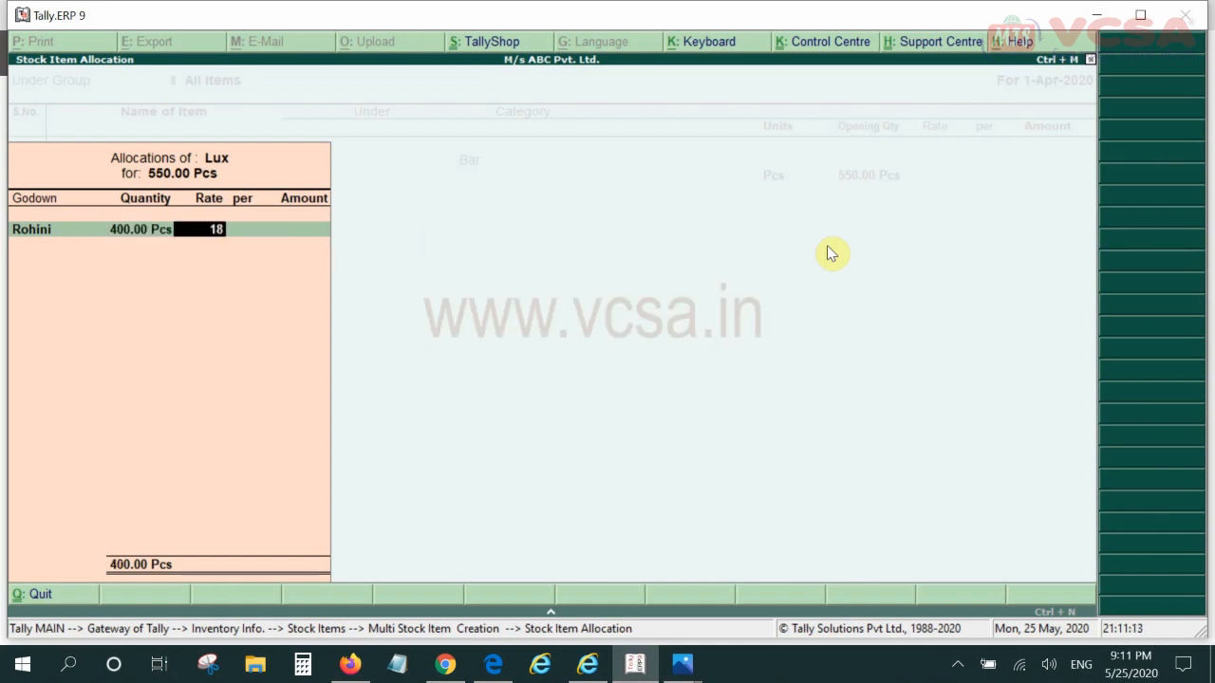
key(Return)
key(Return)
key(Return)
Step: Allocate the remaining 150 Pcs of Lux to the Dwarka godown at a rate of 18, and complete the Lux entry
text(D)
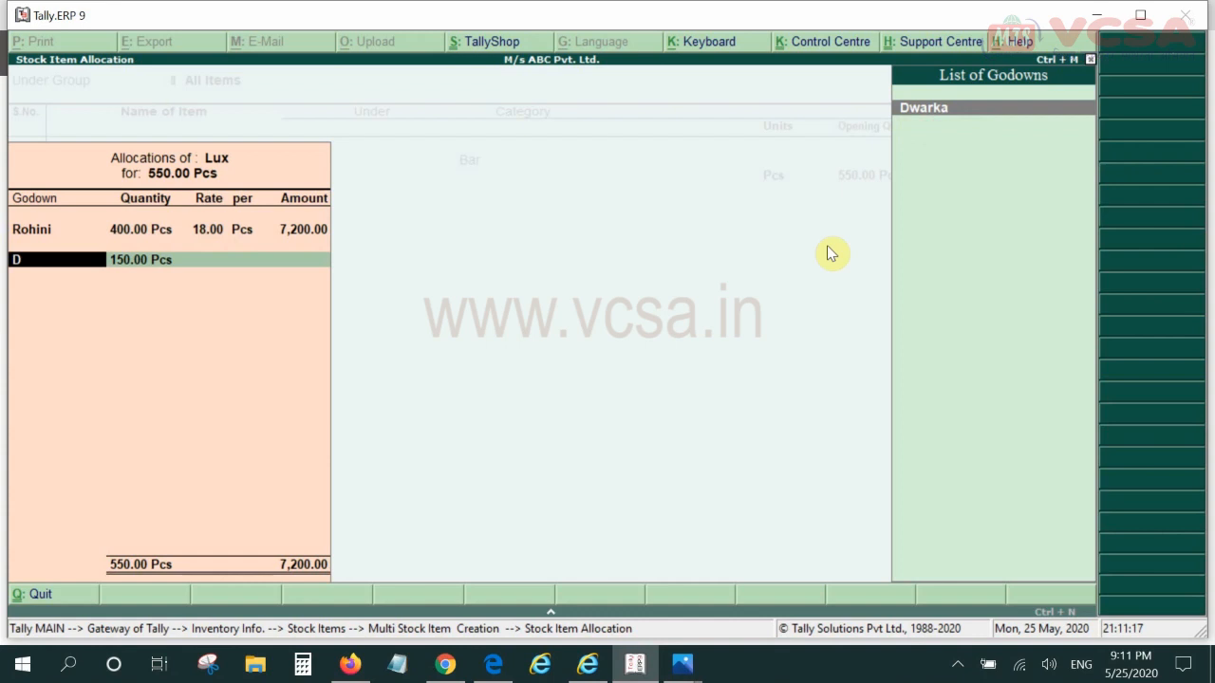
key(Return)
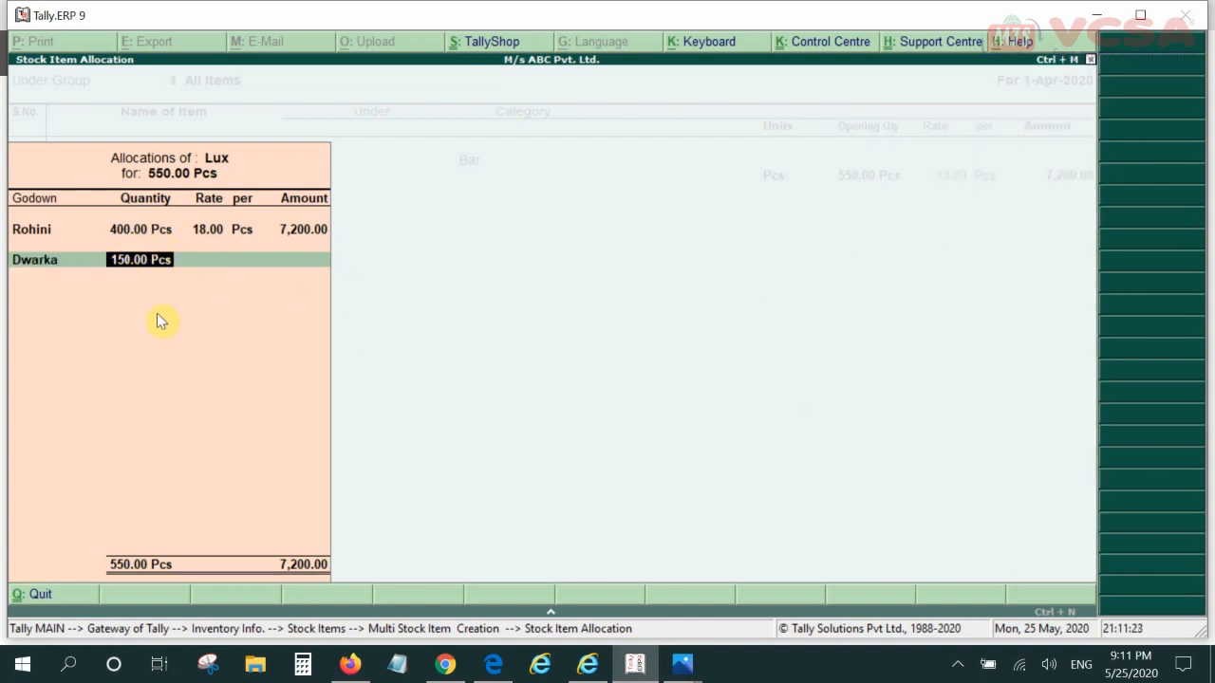
key(Return)
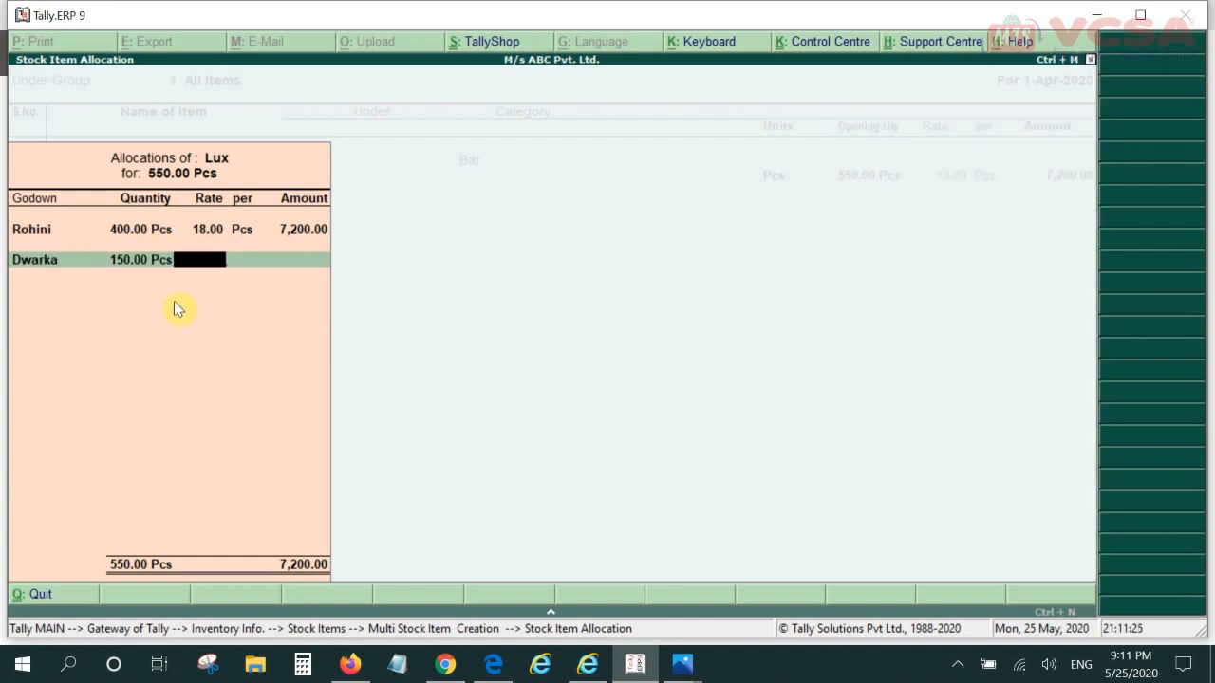
text(18)
key(Return)
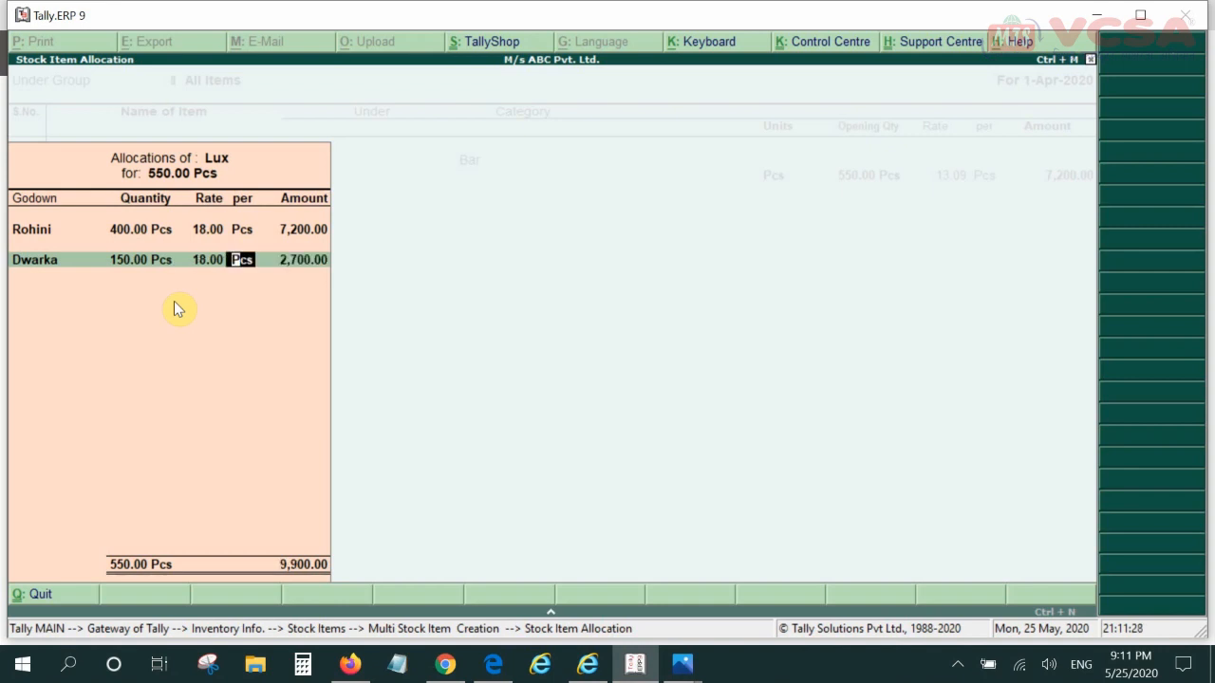
key(Return)
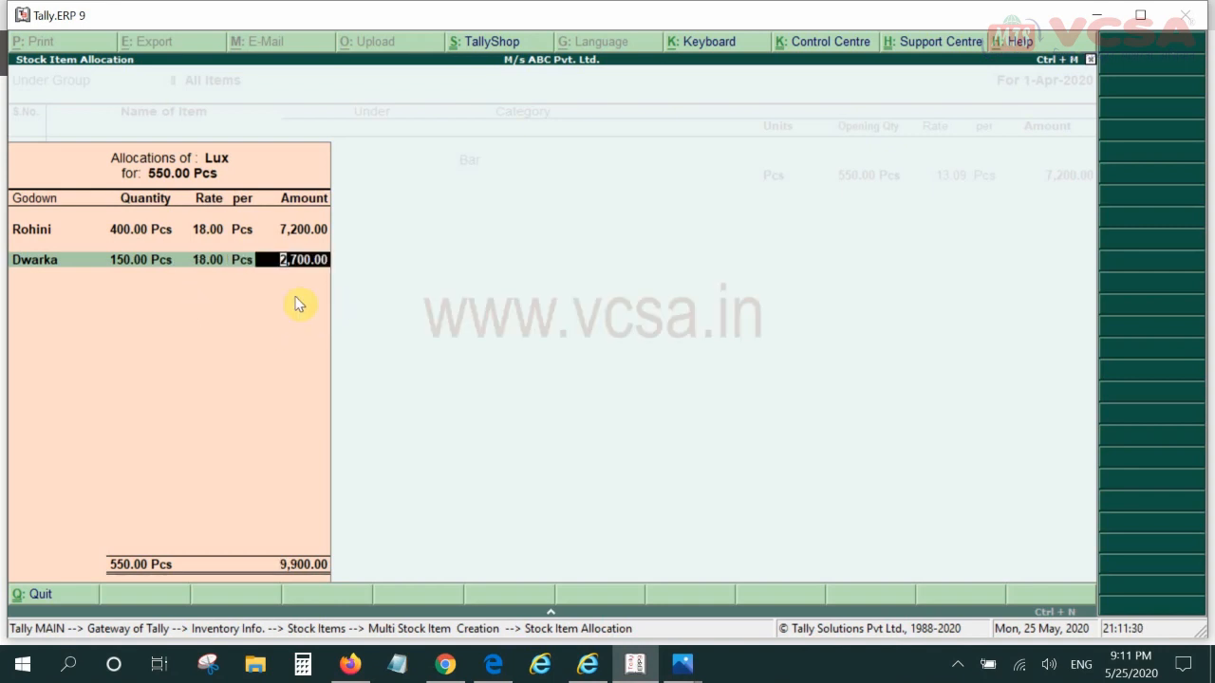
key(Return)
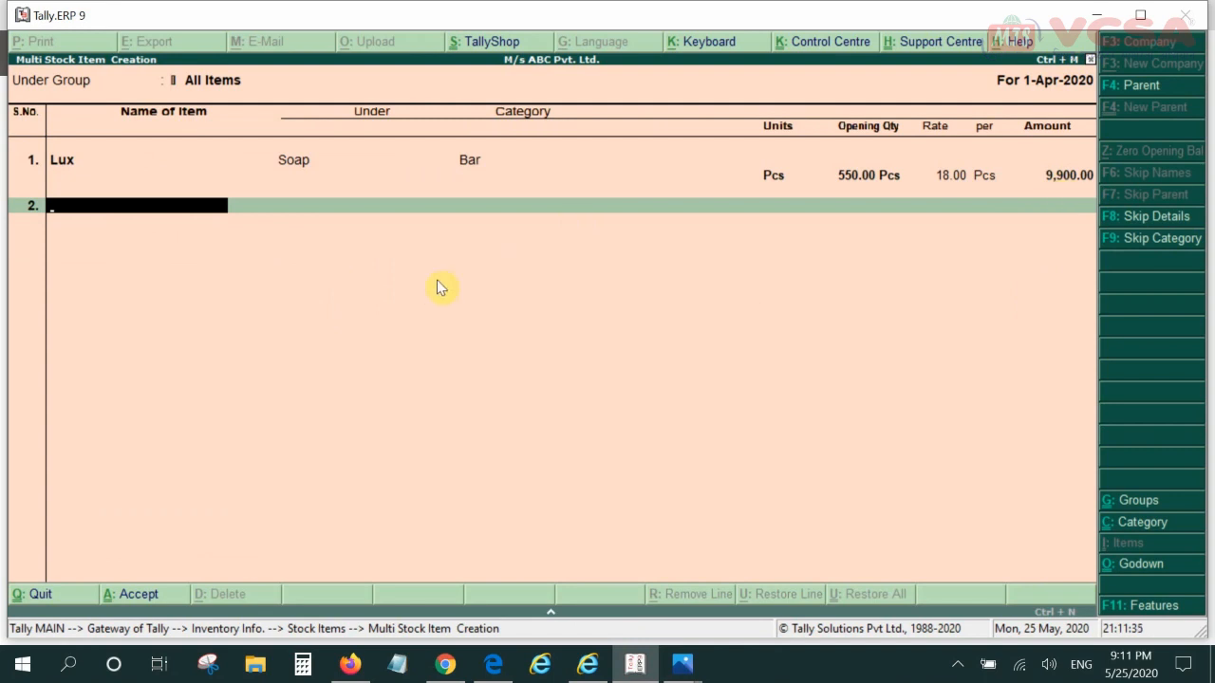
Step: Add a second item named Dettol, check its details in the Photos table, and place it under Soap
text(Dettol)
key(Return)
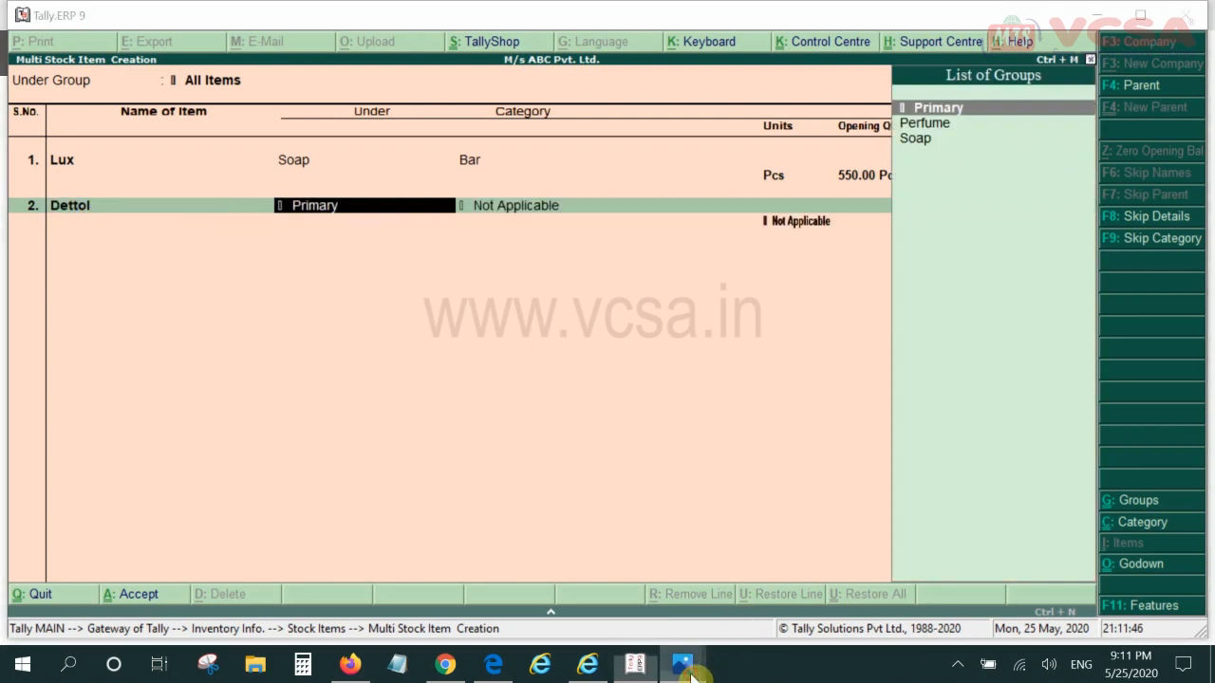
mouse_move(706, 662)
click(677, 604)
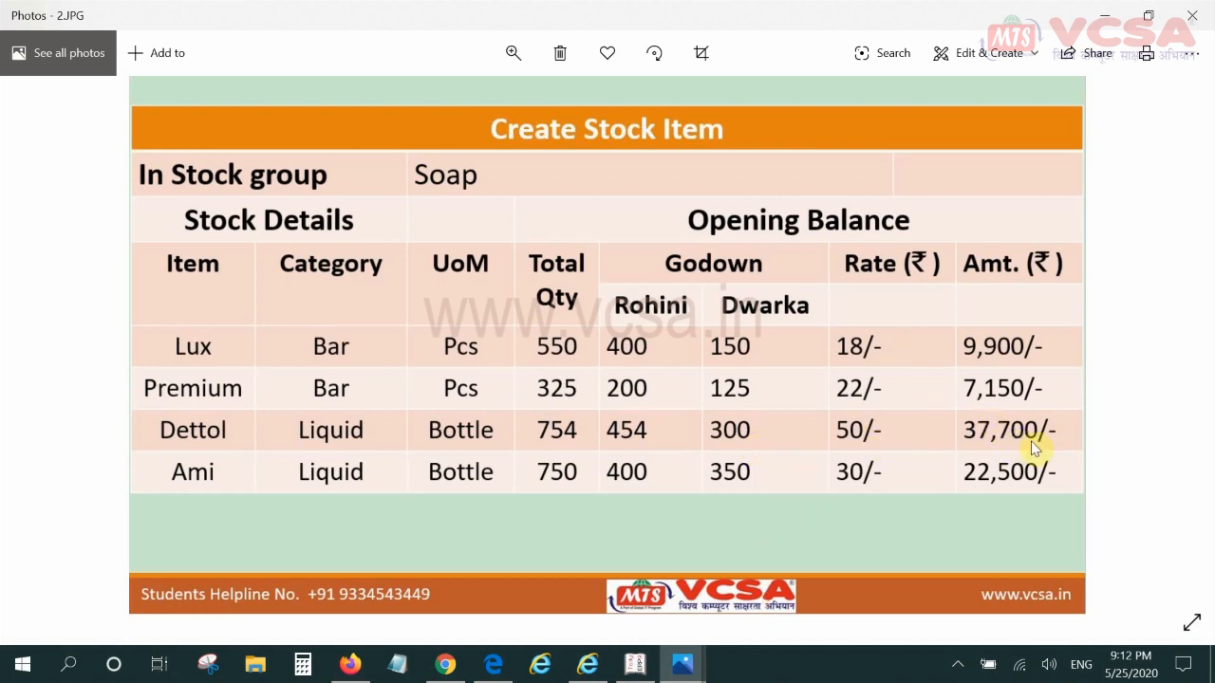
mouse_move(636, 663)
click(560, 558)
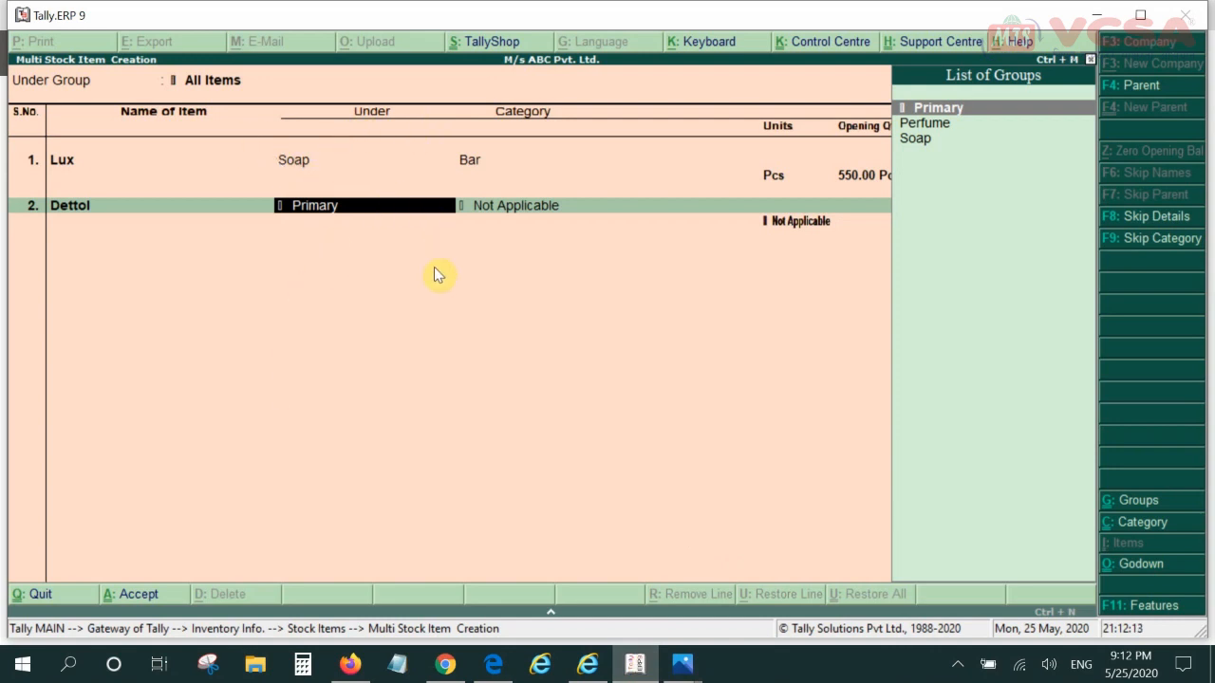
key(Down)
key(Down)
key(Return)
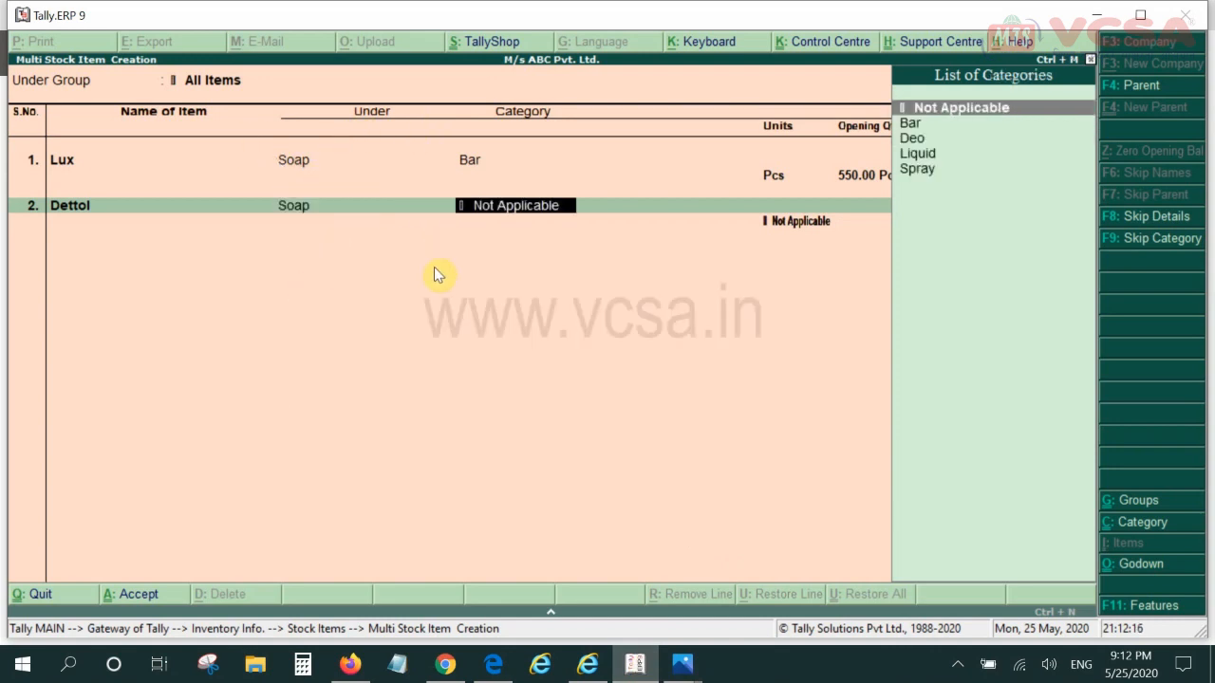
Step: Give Dettol the category Liquid, the unit Bottle and an opening quantity of 754, and proceed to its godown allocation
text(L)
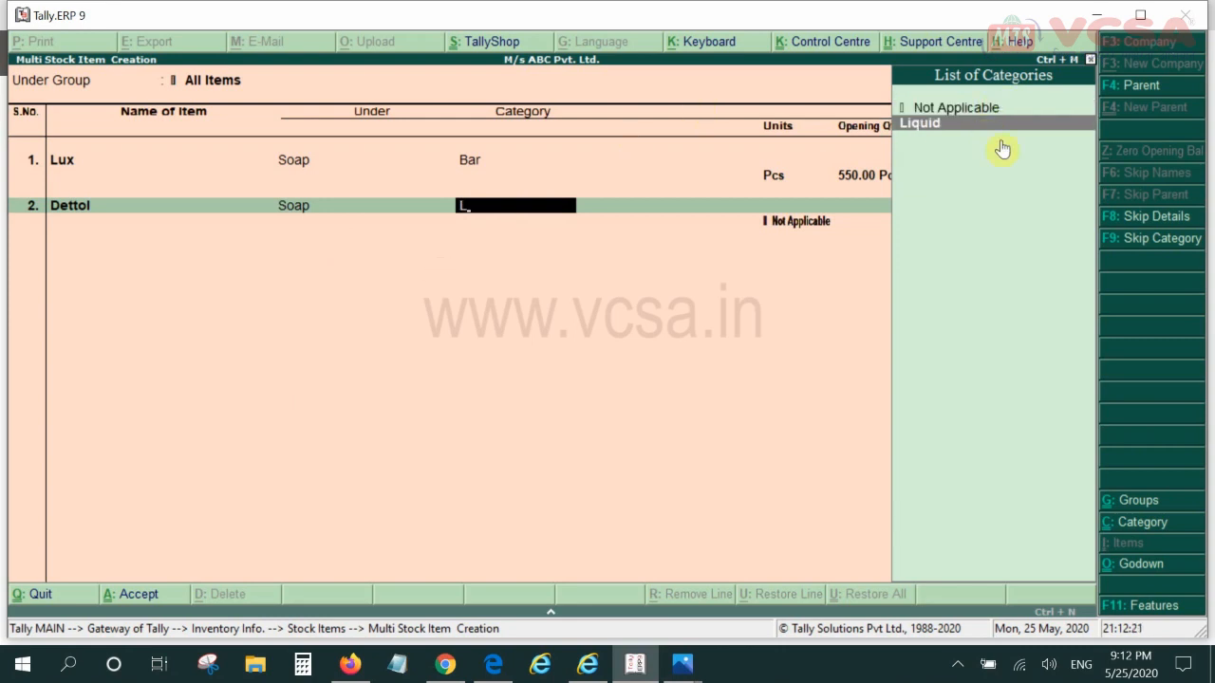
key(Return)
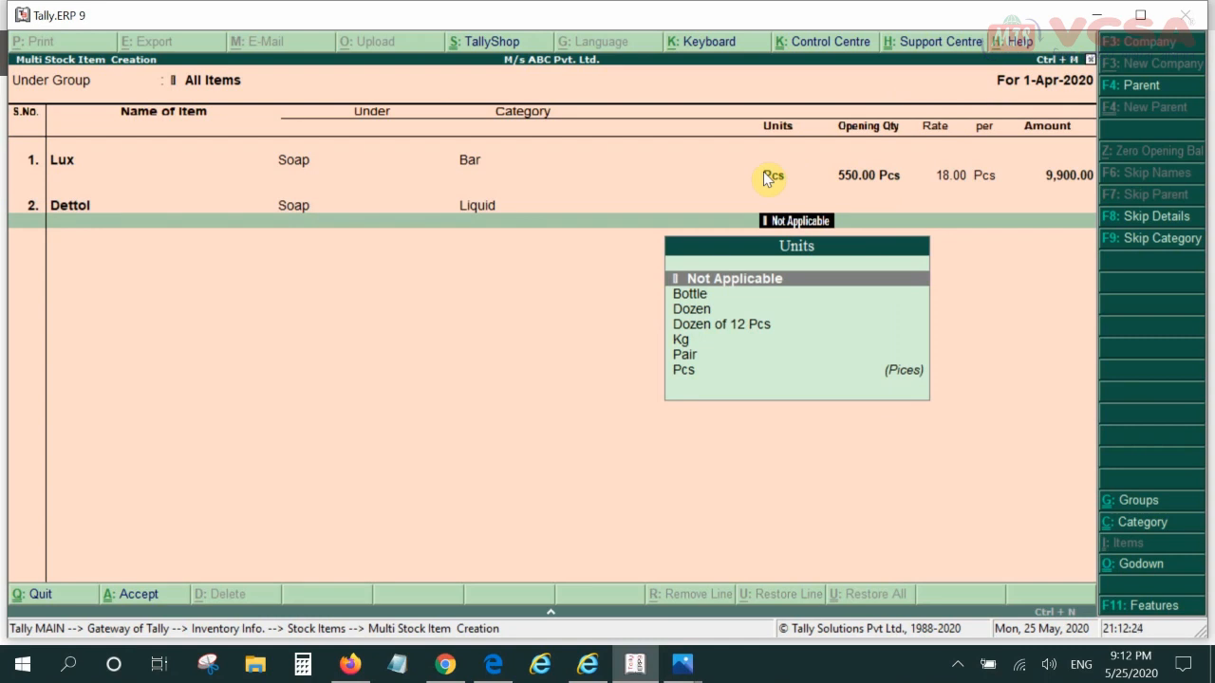
text(b)
key(Return)
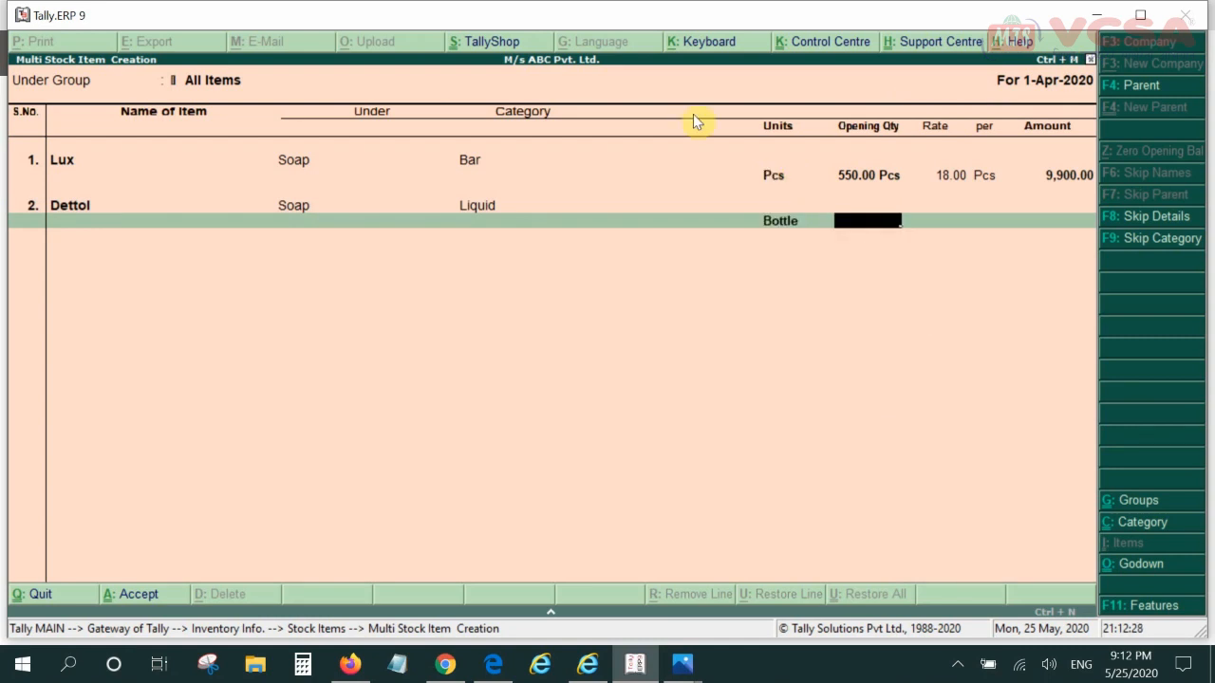
text(754)
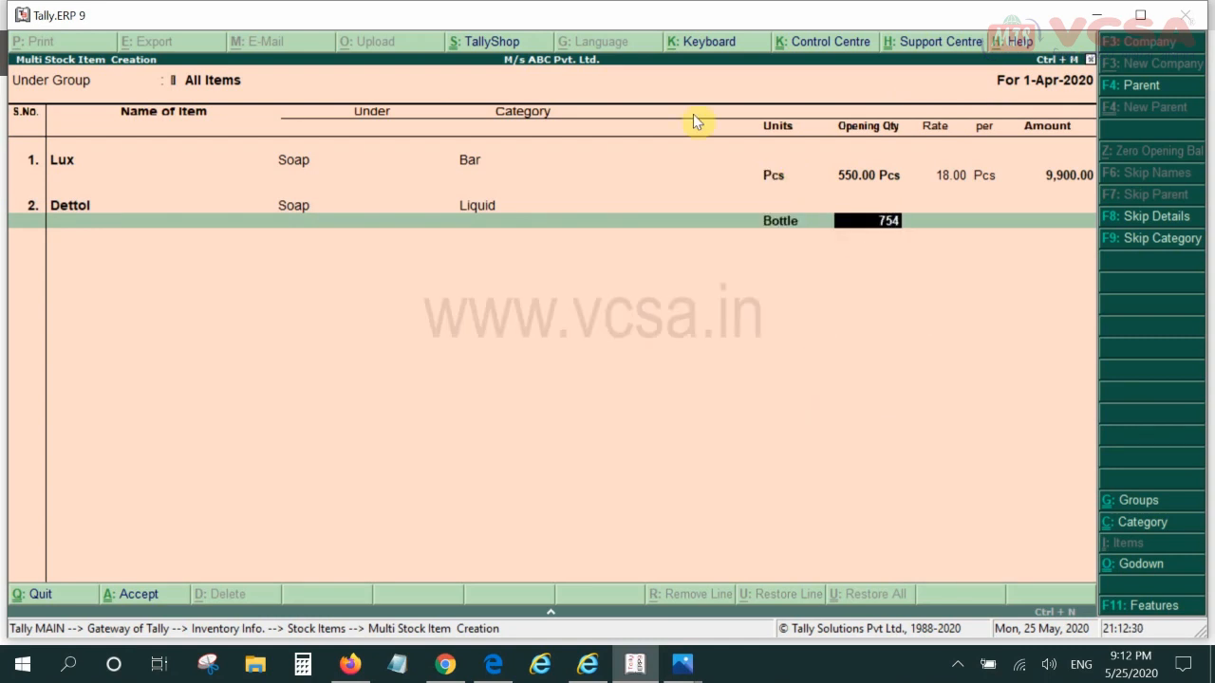
key(Return)
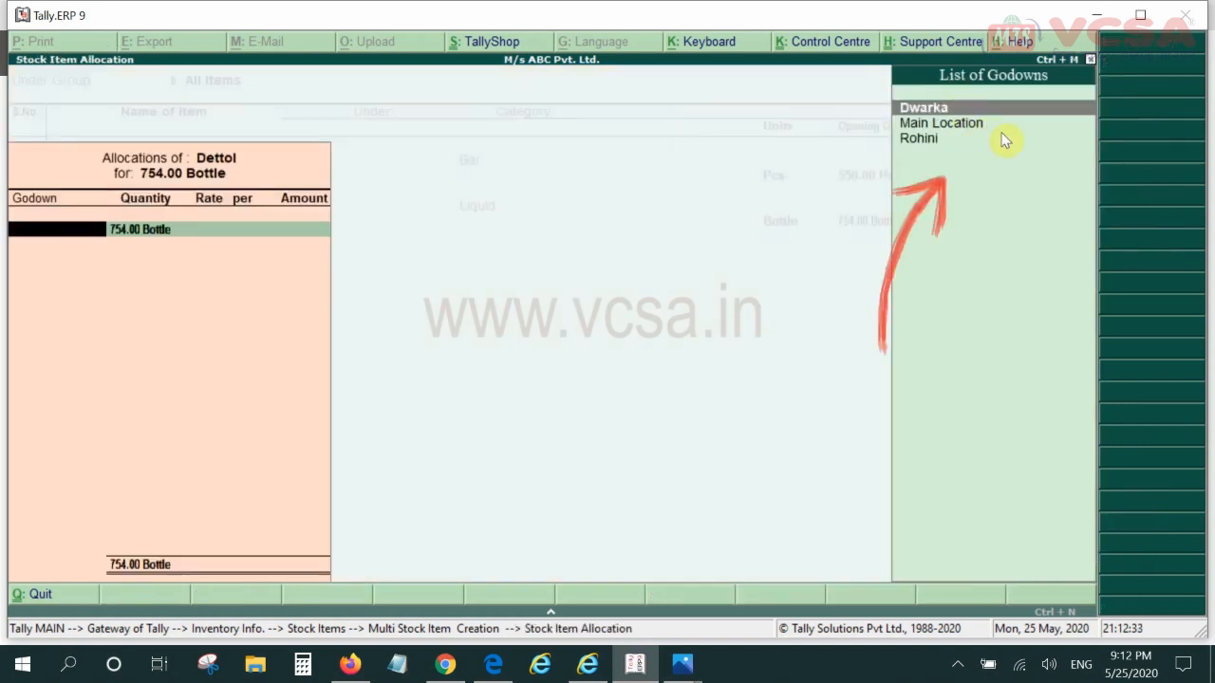
Step: Allocate 454 Bottle of Dettol to the Rohini godown at a rate of 50 per Bottle
text(R)
key(Return)
text(4)
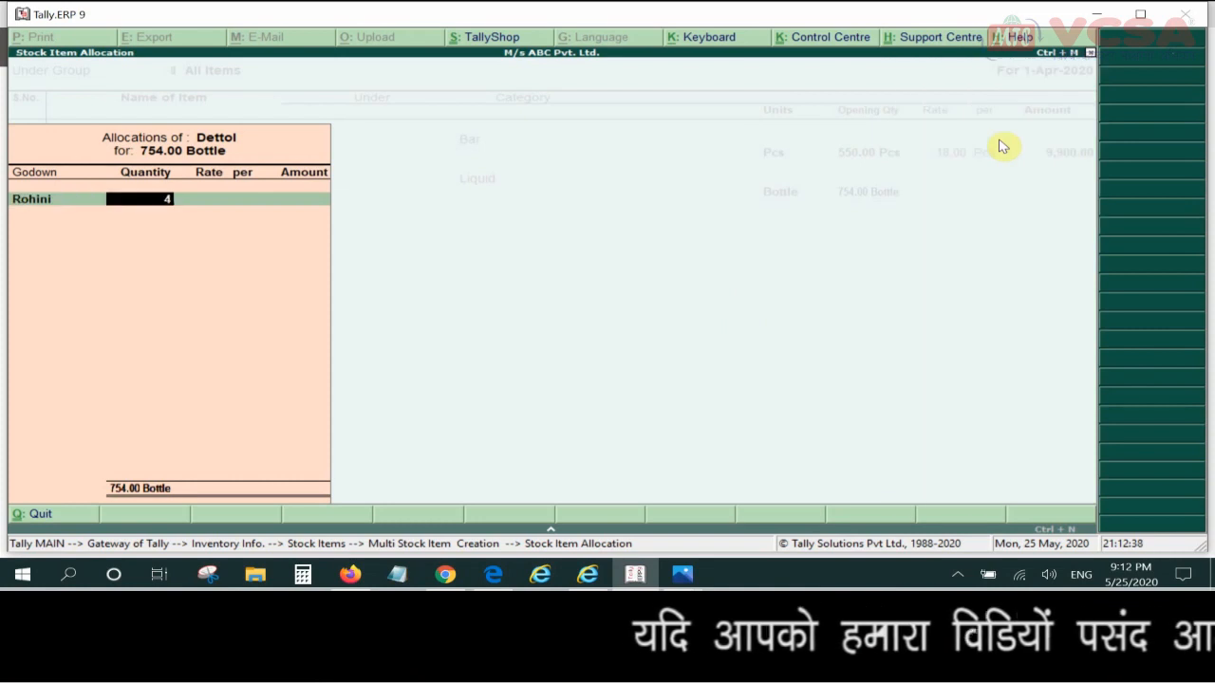
key(Return)
text(50)
key(Return)
key(Return)
key(Return)
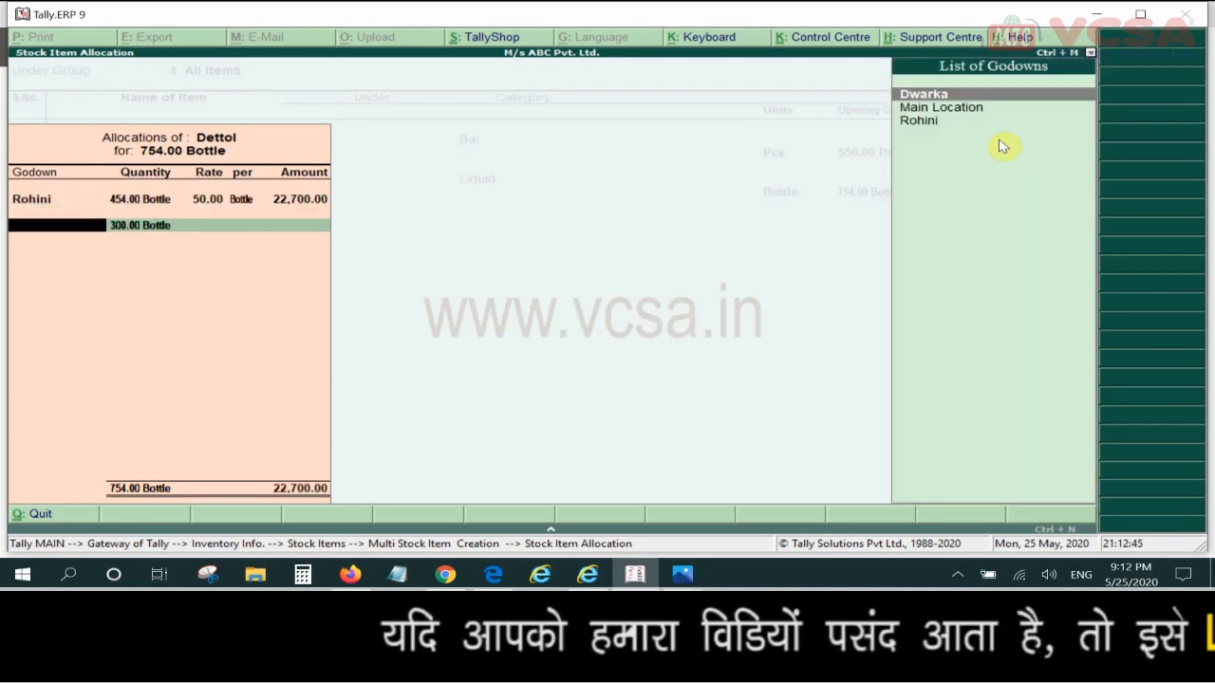
Step: Allocate the remaining 300 Bottle of Dettol to the Dwarka godown at a rate of 50, and complete the Dettol entry
key(Return)
key(Return)
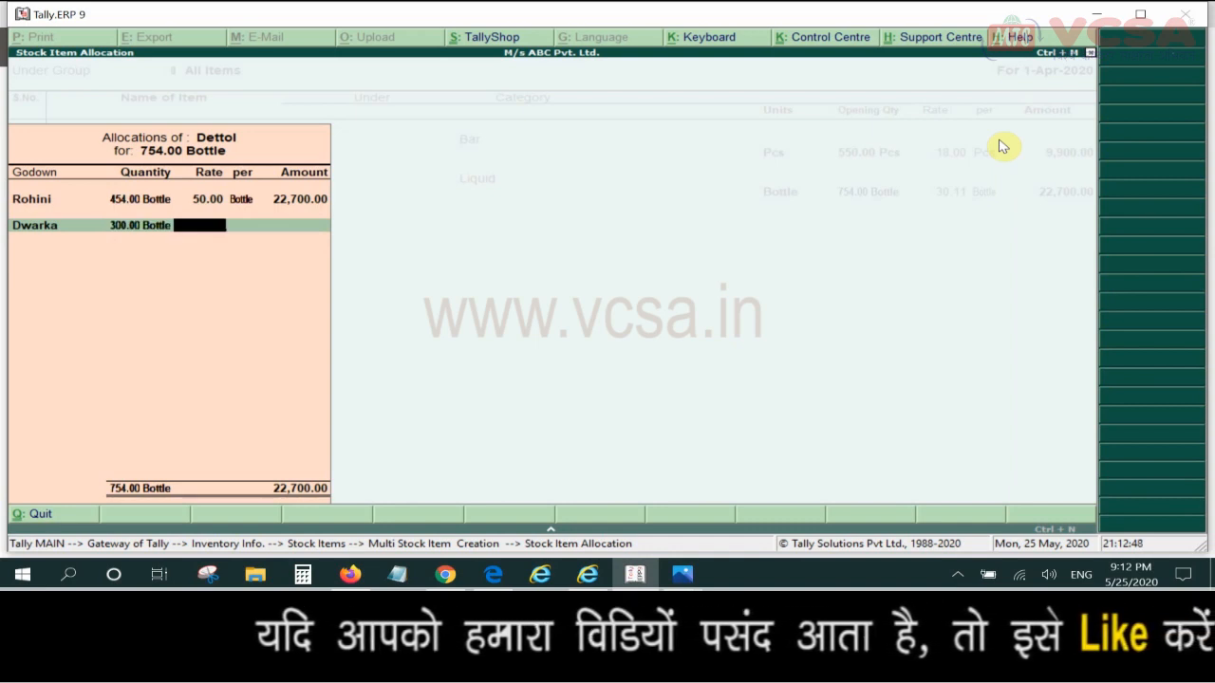
text(50)
key(Return)
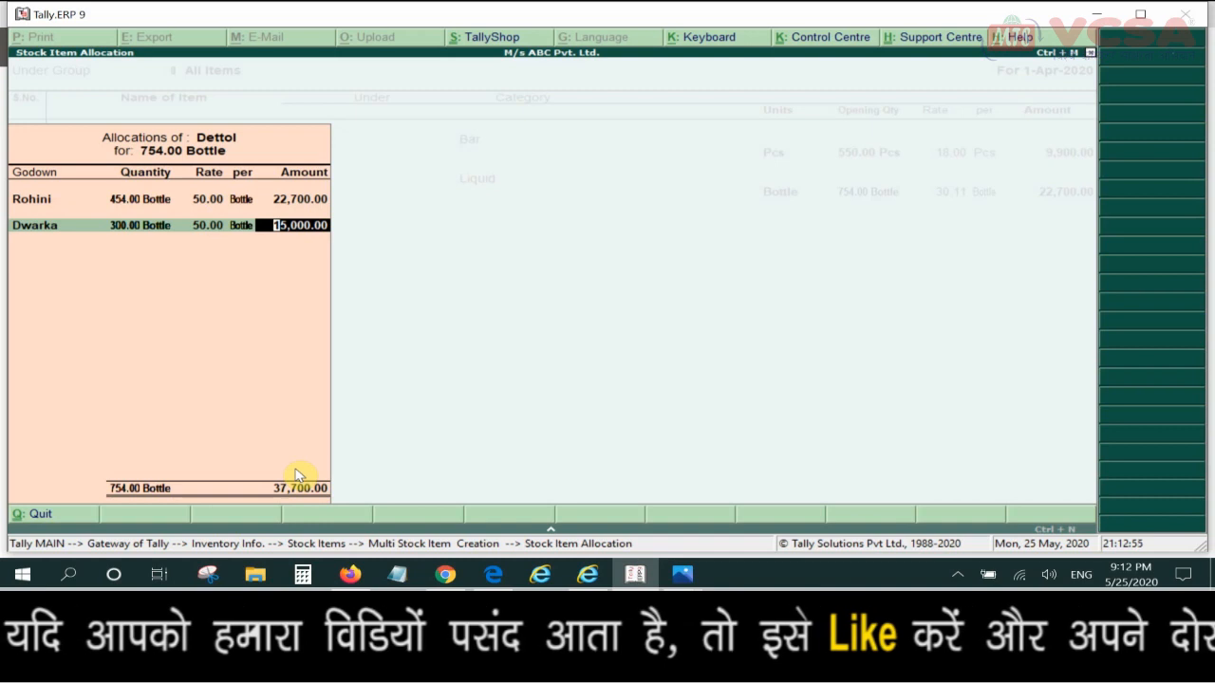
key(Return)
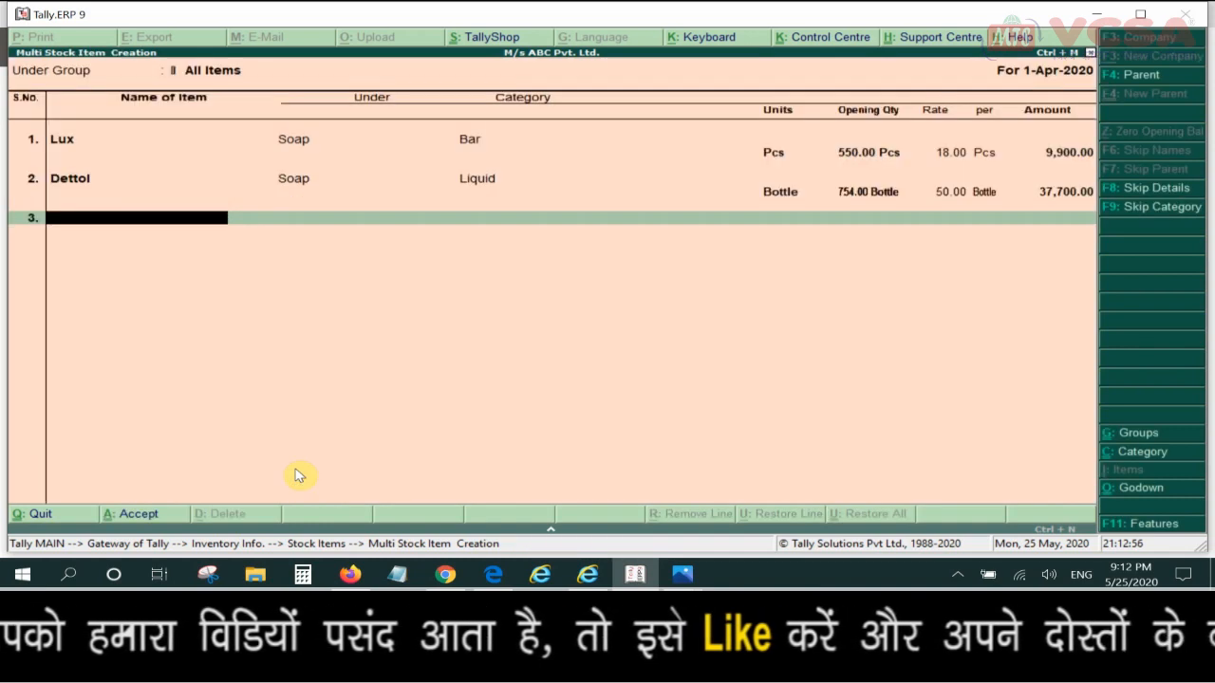
Step: Switch to Photos and review the stock item tables for the Soap and Perfume groups
mouse_move(683, 575)
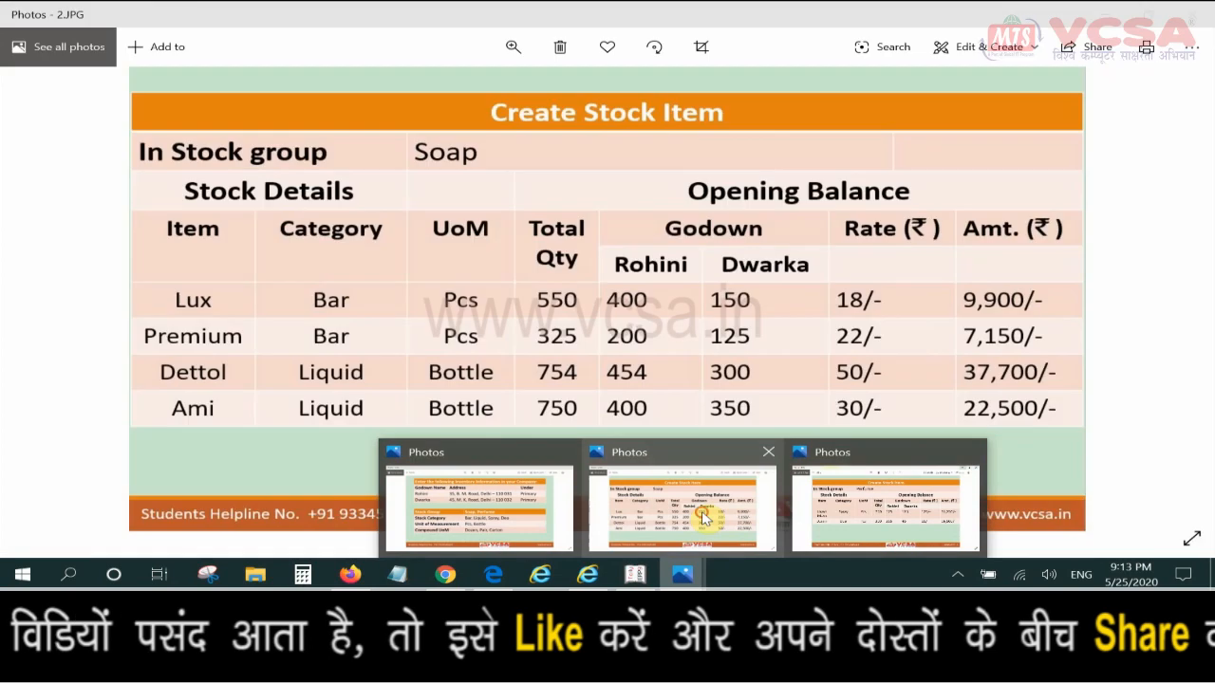
click(703, 518)
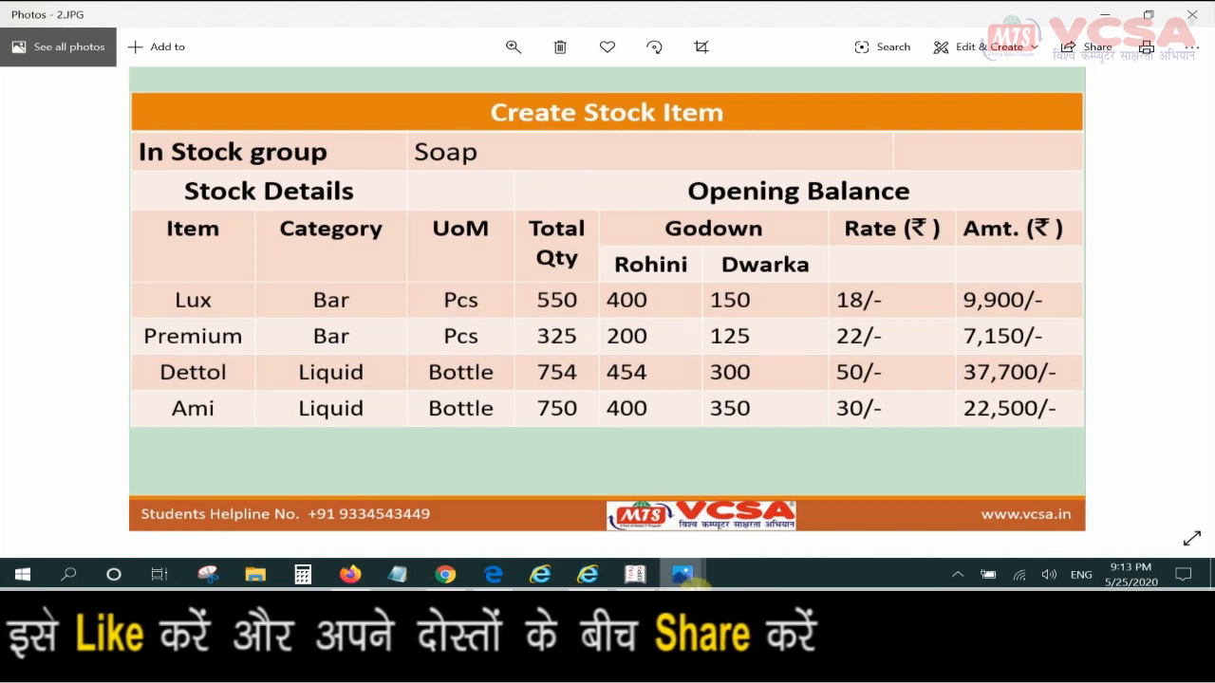
mouse_move(714, 571)
click(865, 554)
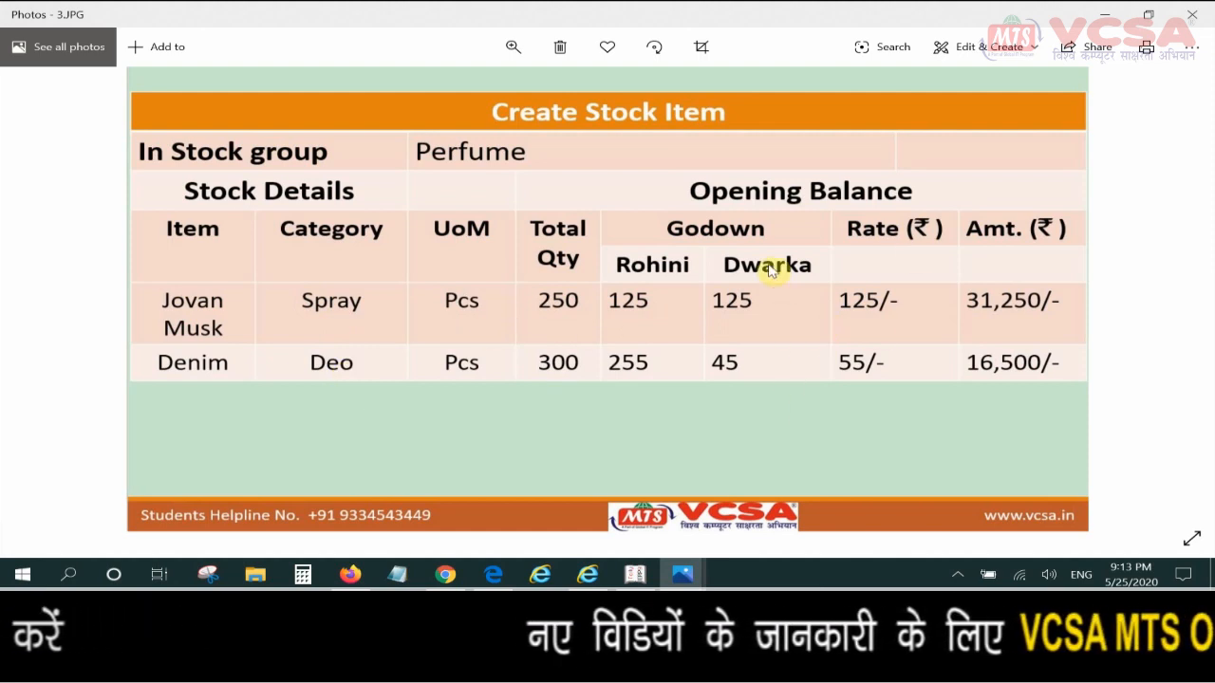
Step: Return to Tally.ERP 9, finish the item list after Dettol and save the multiple stock item entries
click(635, 574)
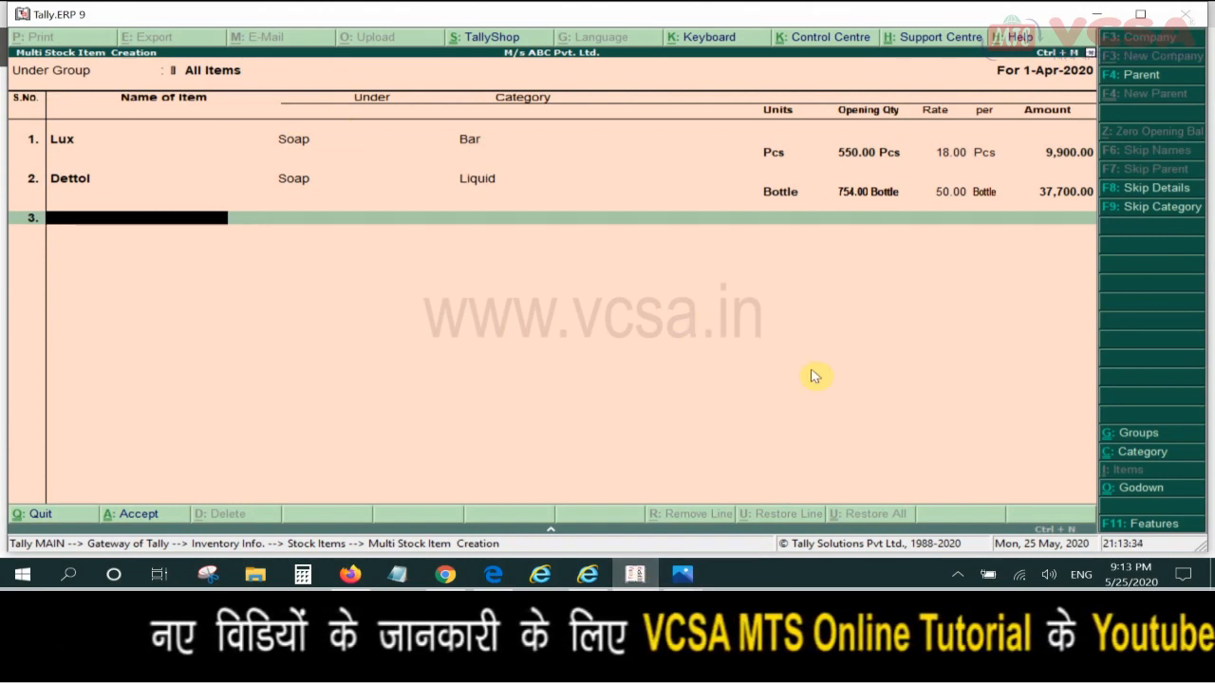
key(Return)
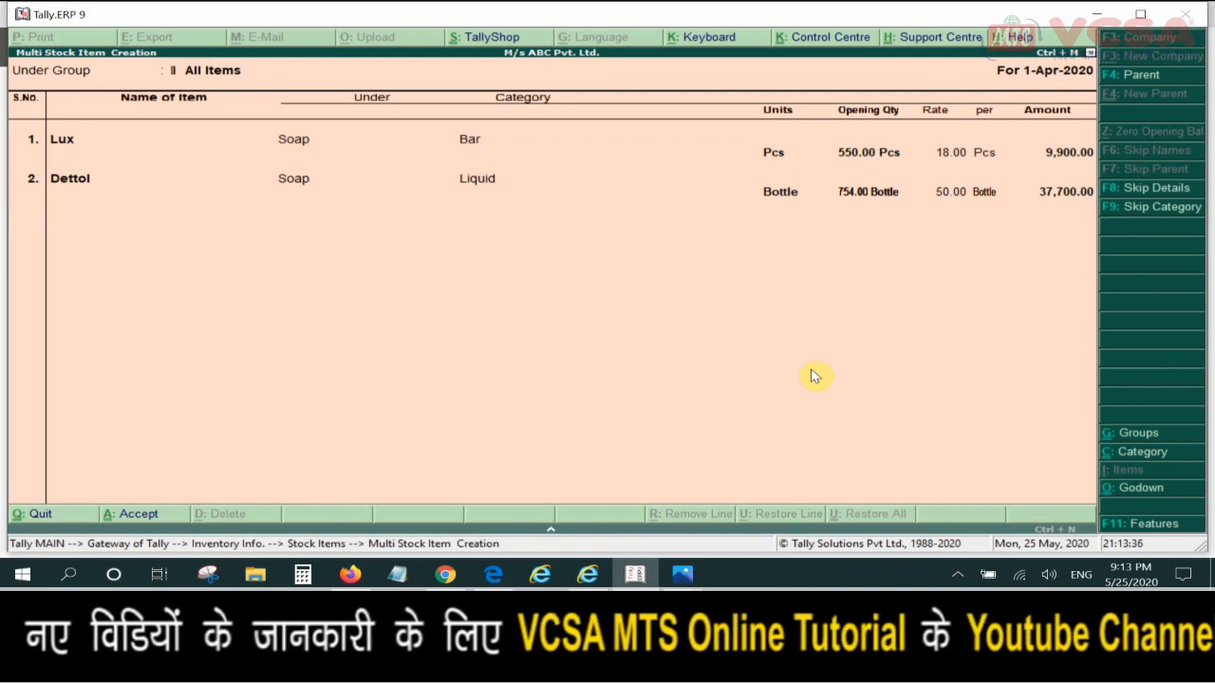
key(Return)
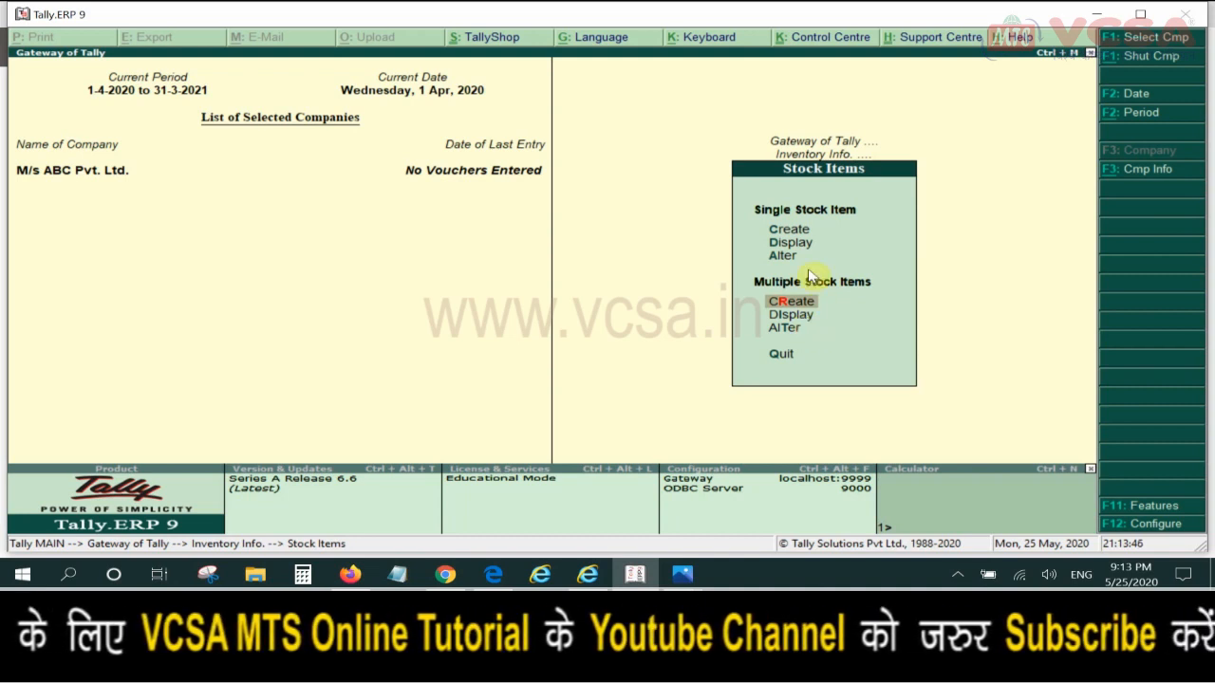
Step: Display the Lux stock item to check its group, category, unit and opening balance, and close it
key(d)
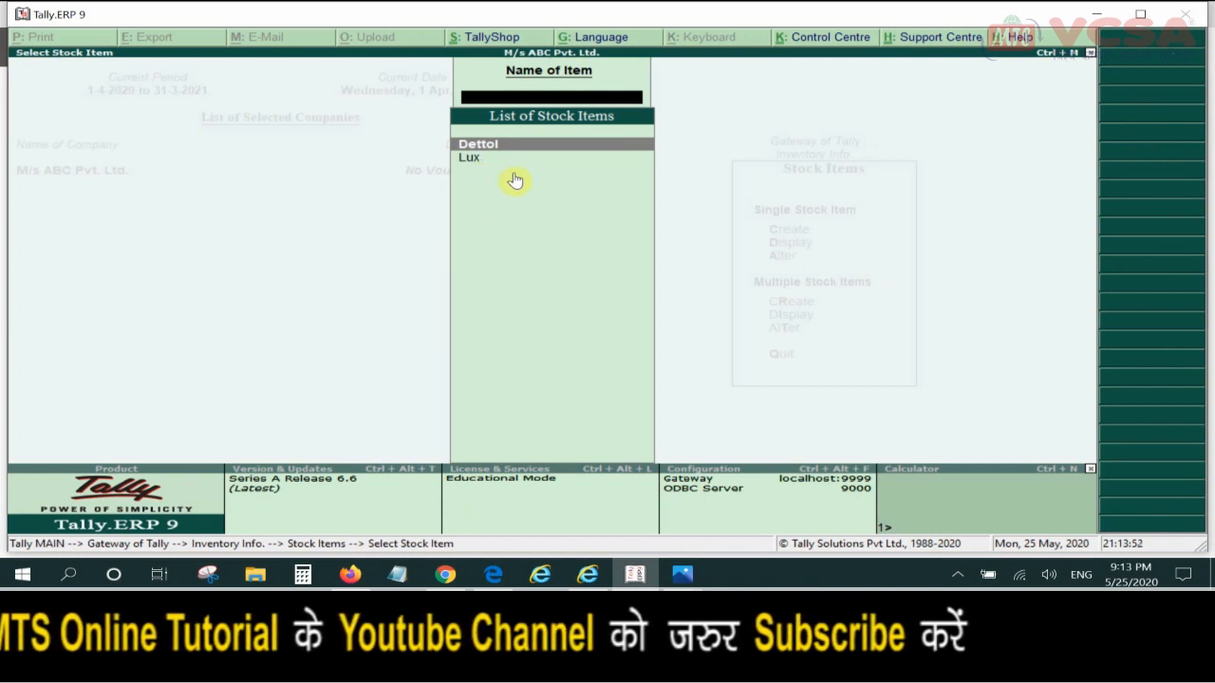
key(Down)
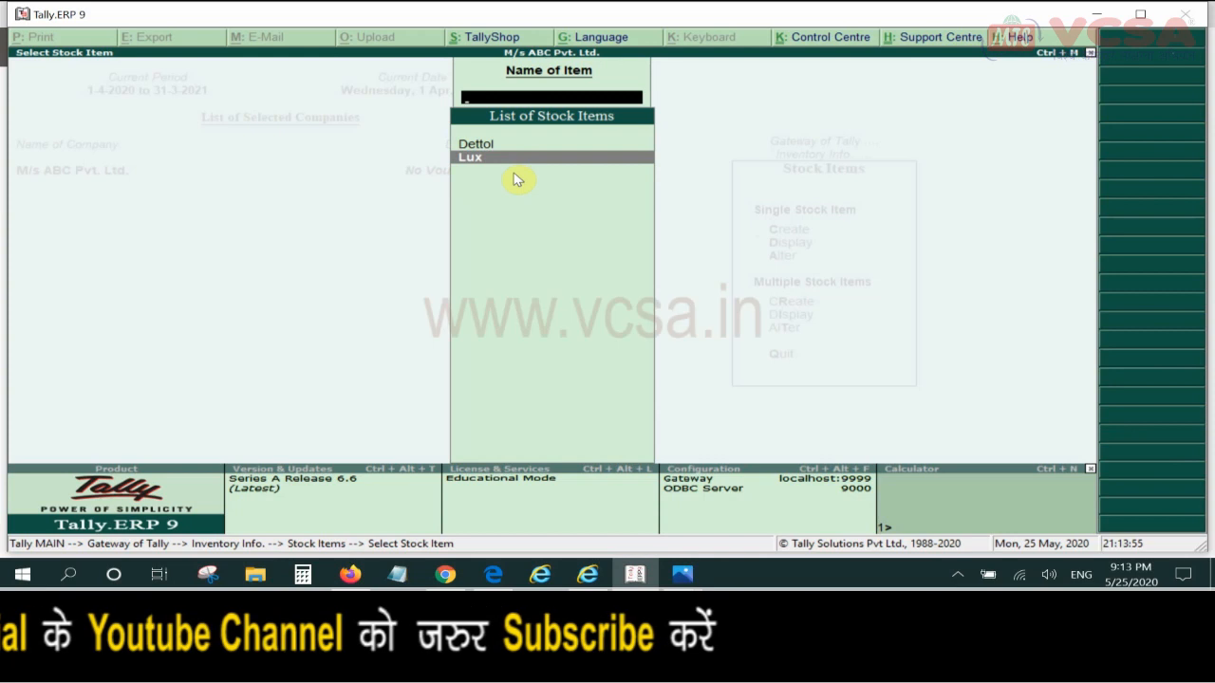
key(Return)
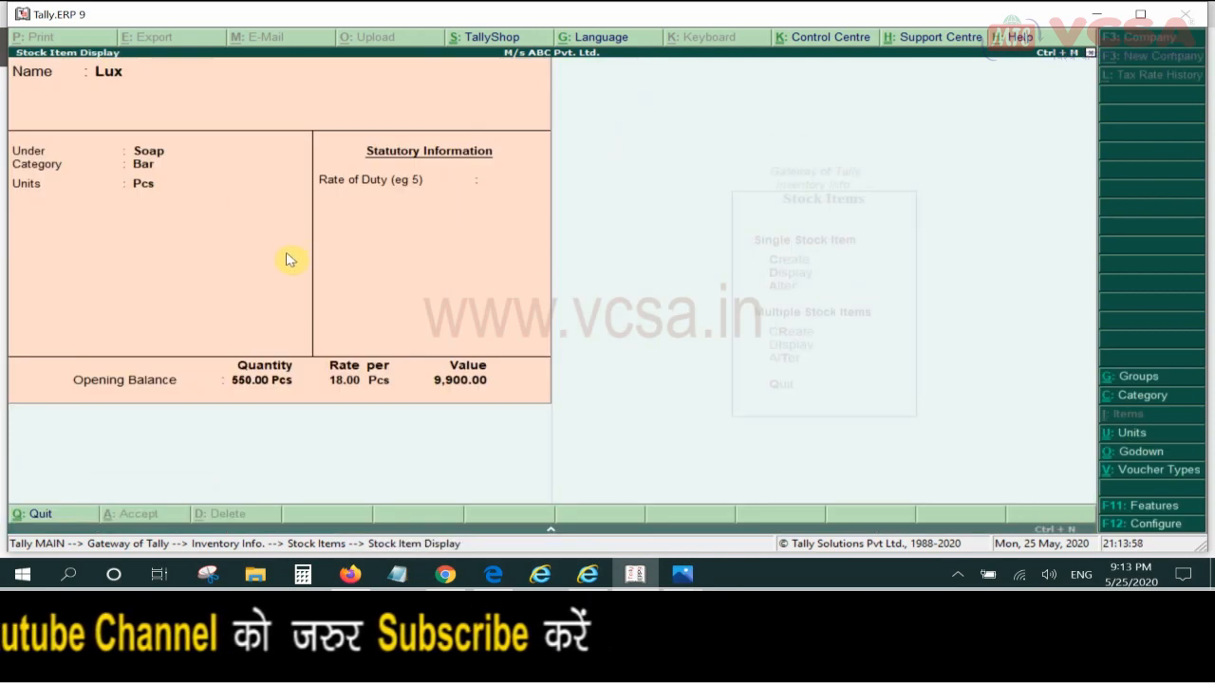
key(Escape)
Step: Open the Dettol stock item for alteration and delete it
key(Down)
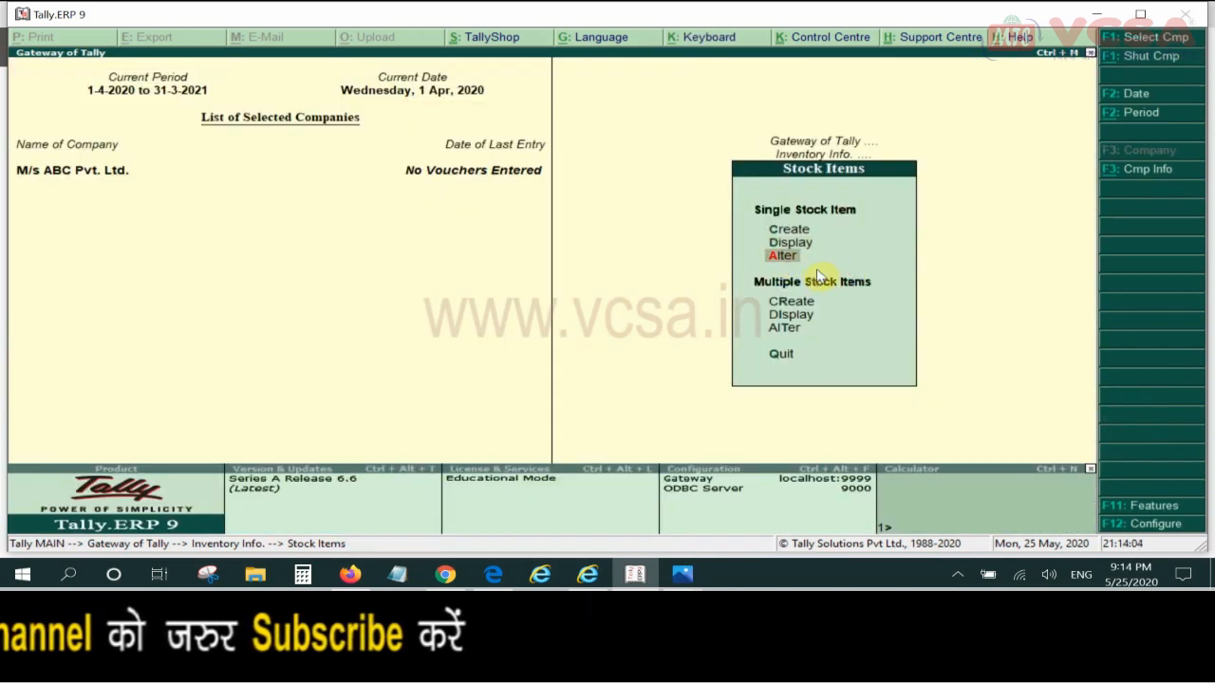
key(Return)
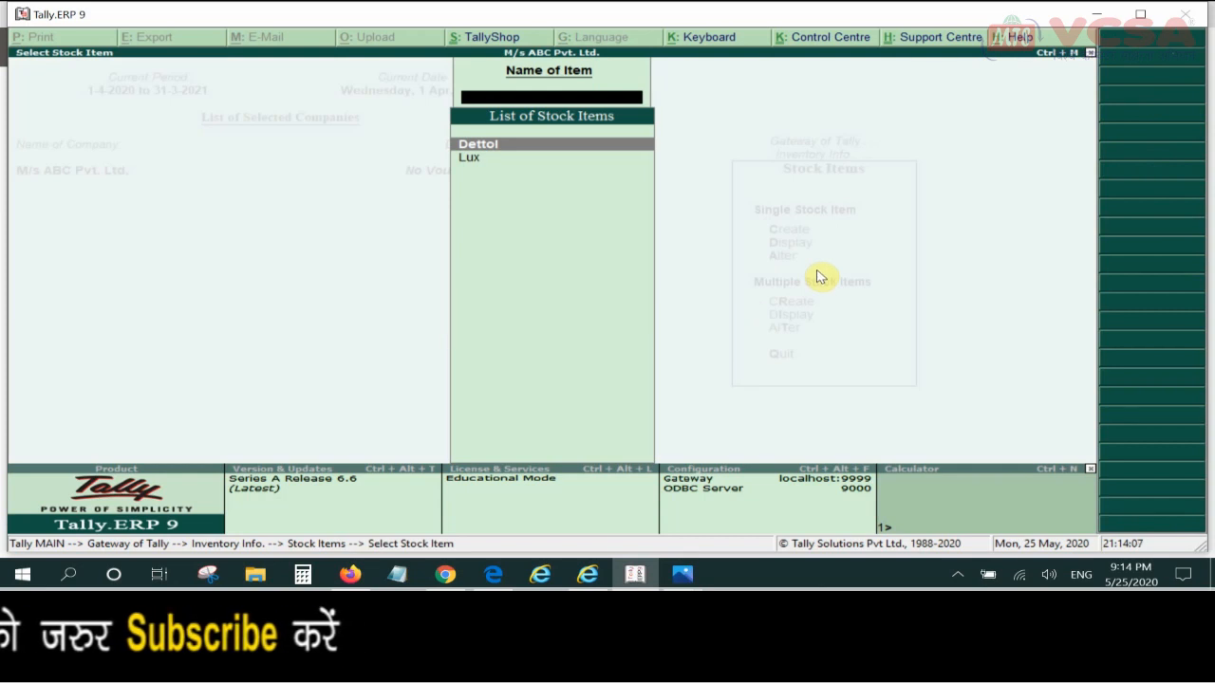
key(Return)
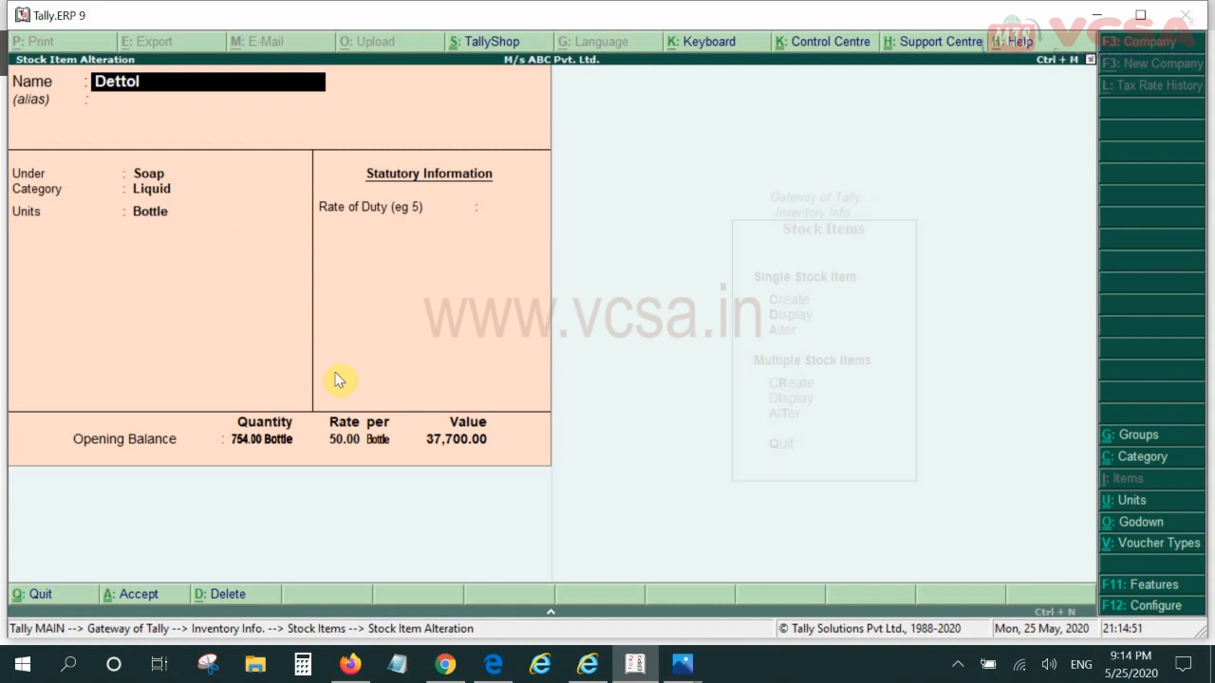
key(alt+d)
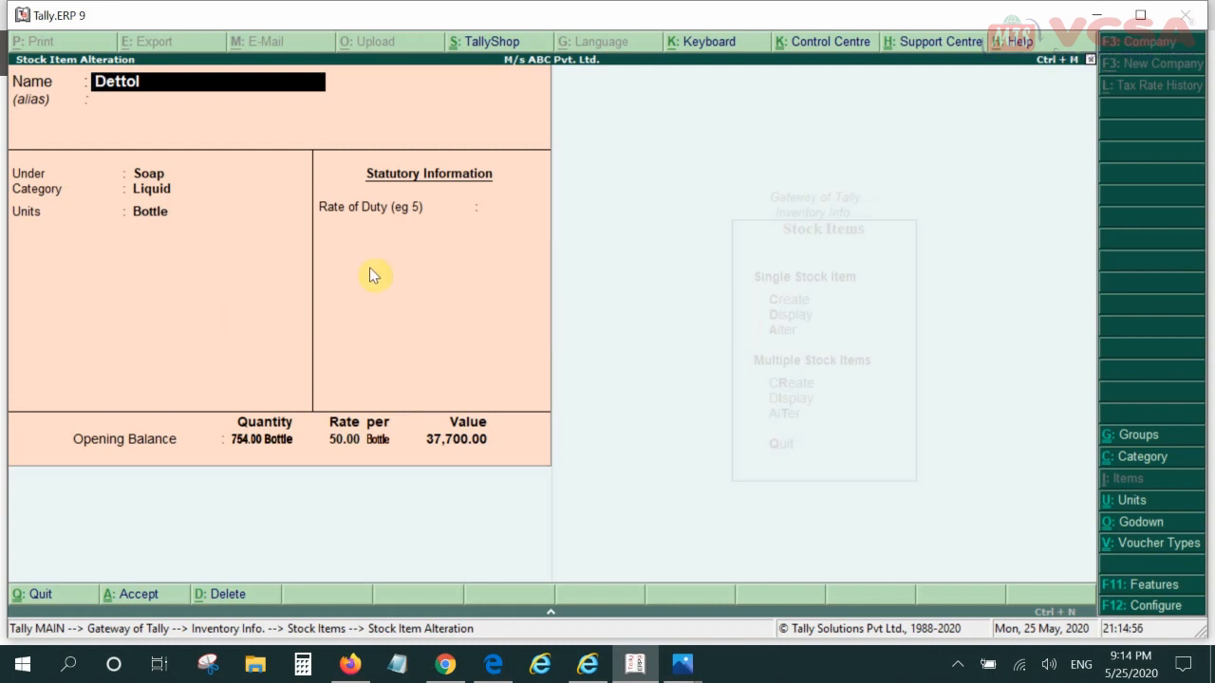
key(alt+d)
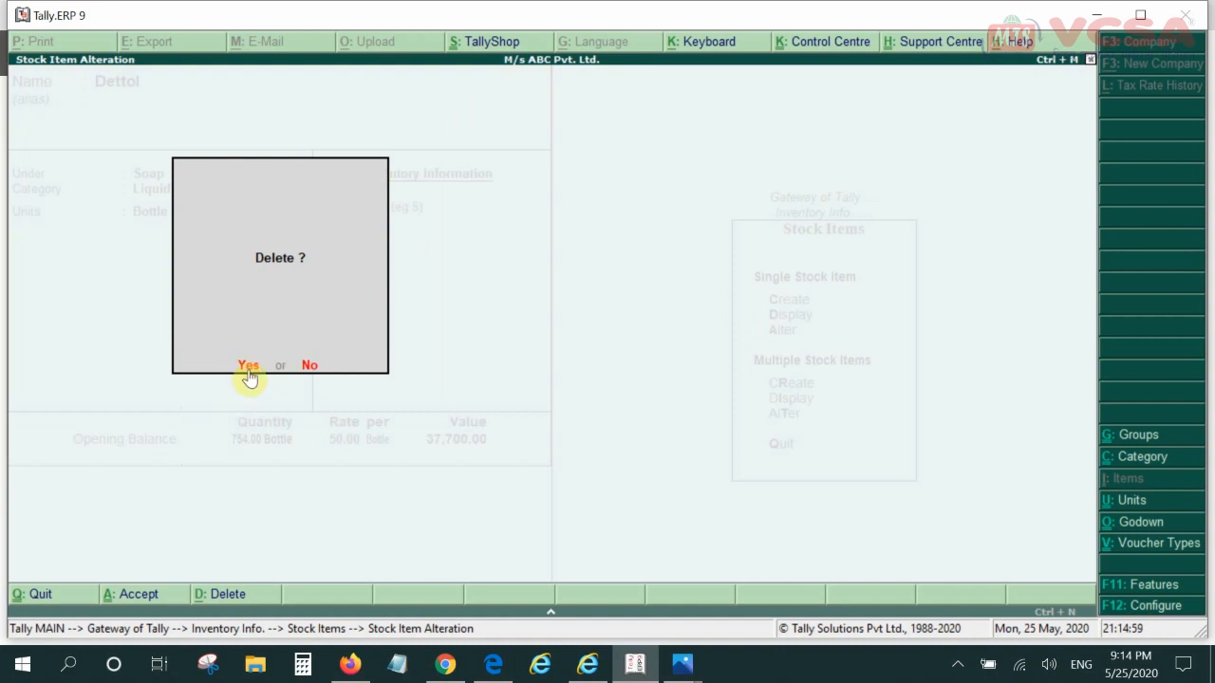
click(249, 369)
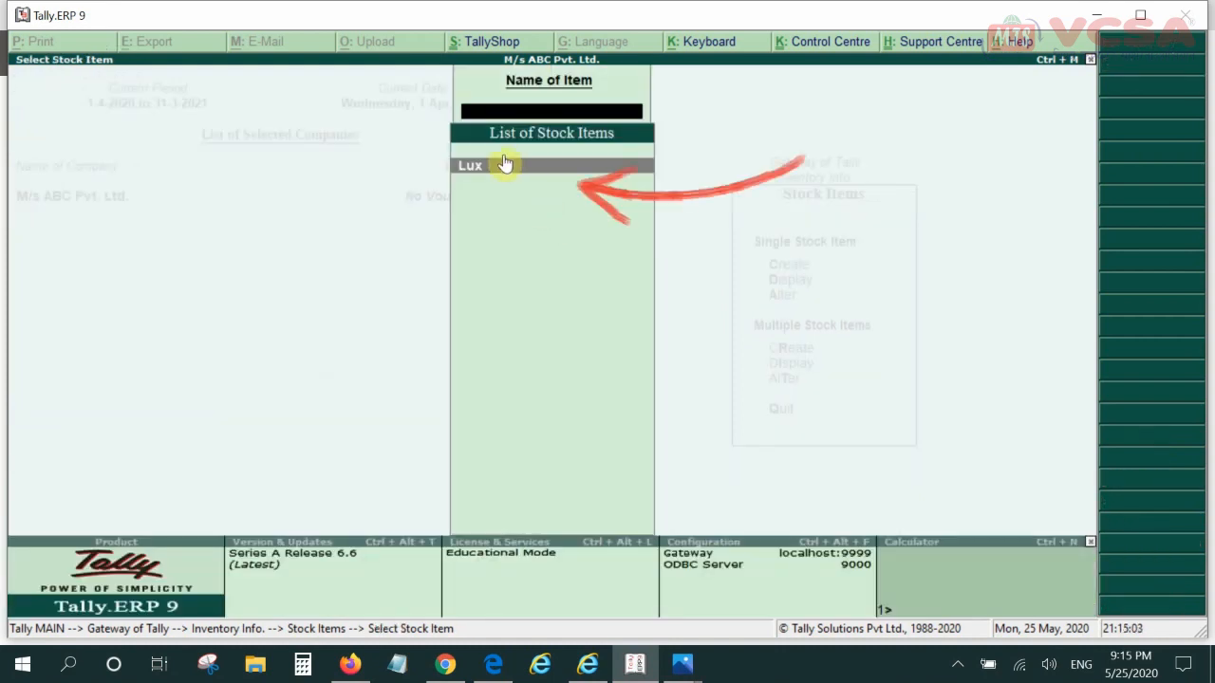